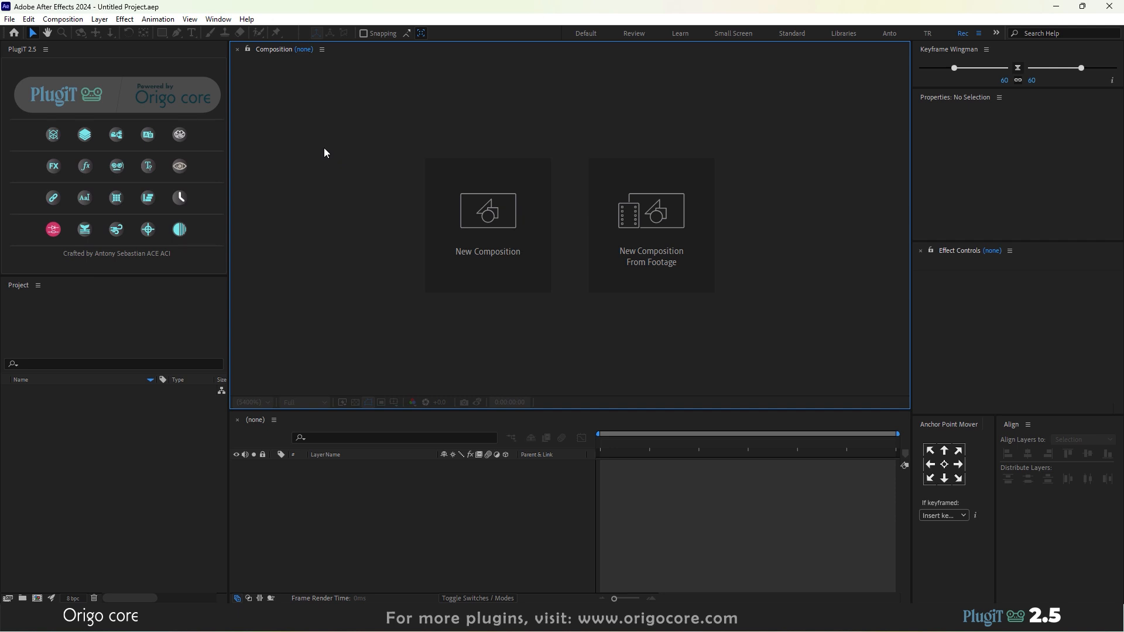
Generate the ready-made project folder structure in the empty project with the PlugiT extension
click(117, 135)
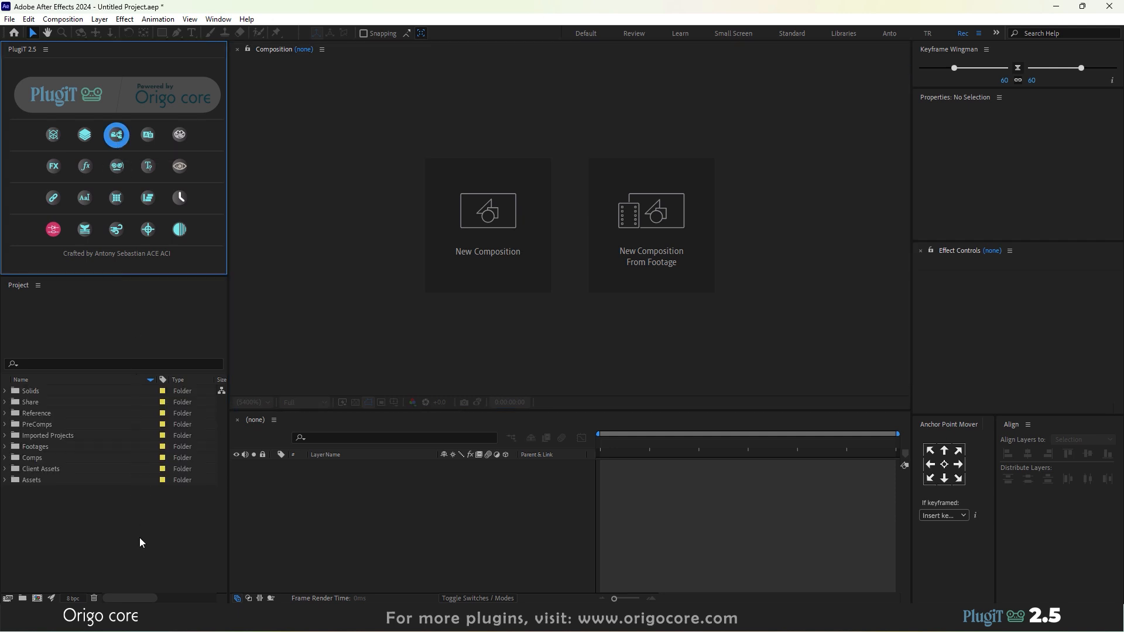
click(6, 399)
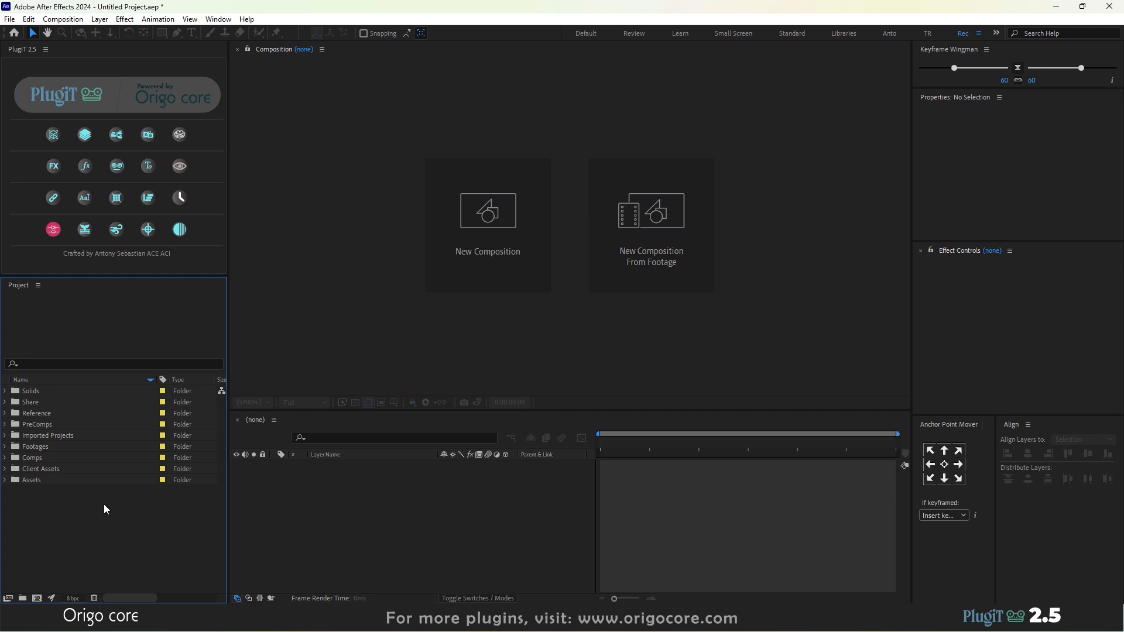
Look through the top-level project folders from Share to Imported Projects, and expand the Footages folder
click(31, 403)
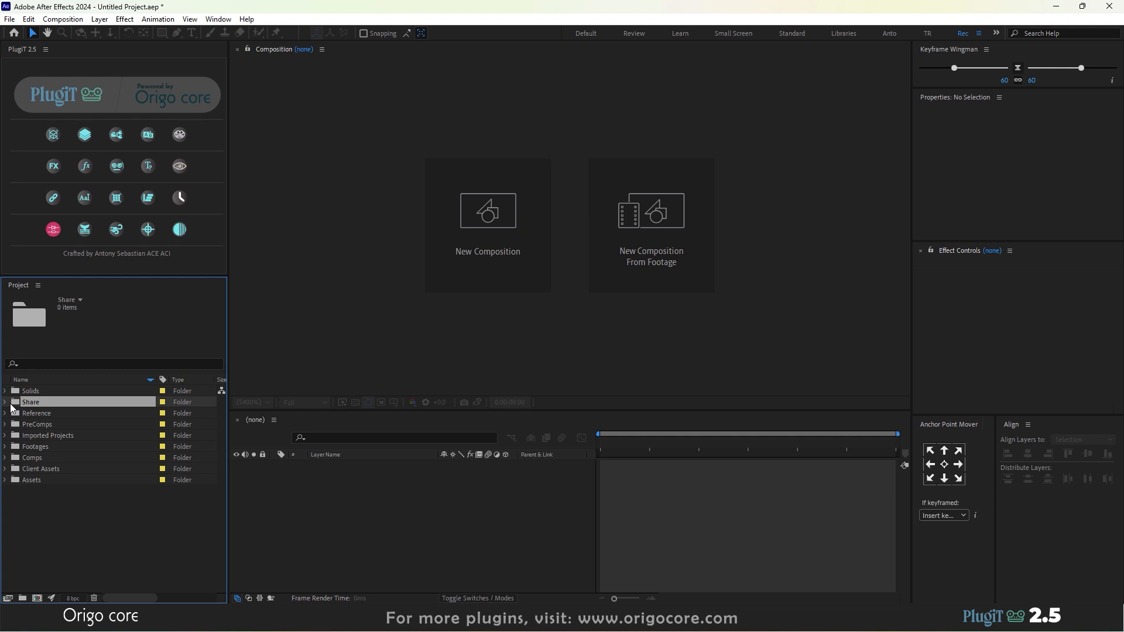
click(6, 413)
click(23, 425)
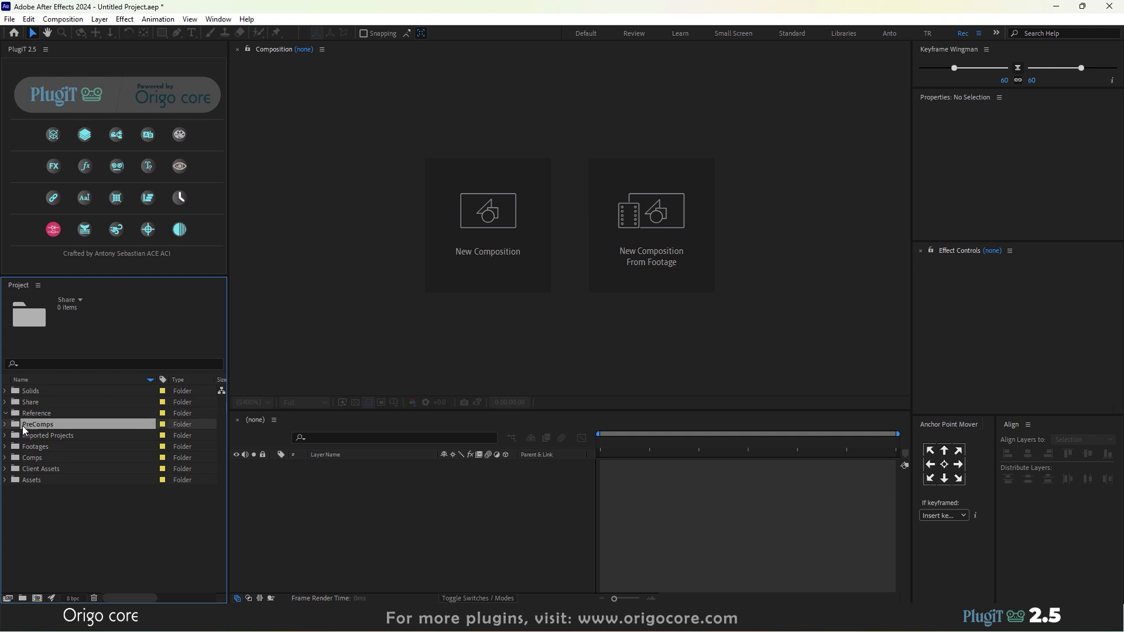
click(19, 438)
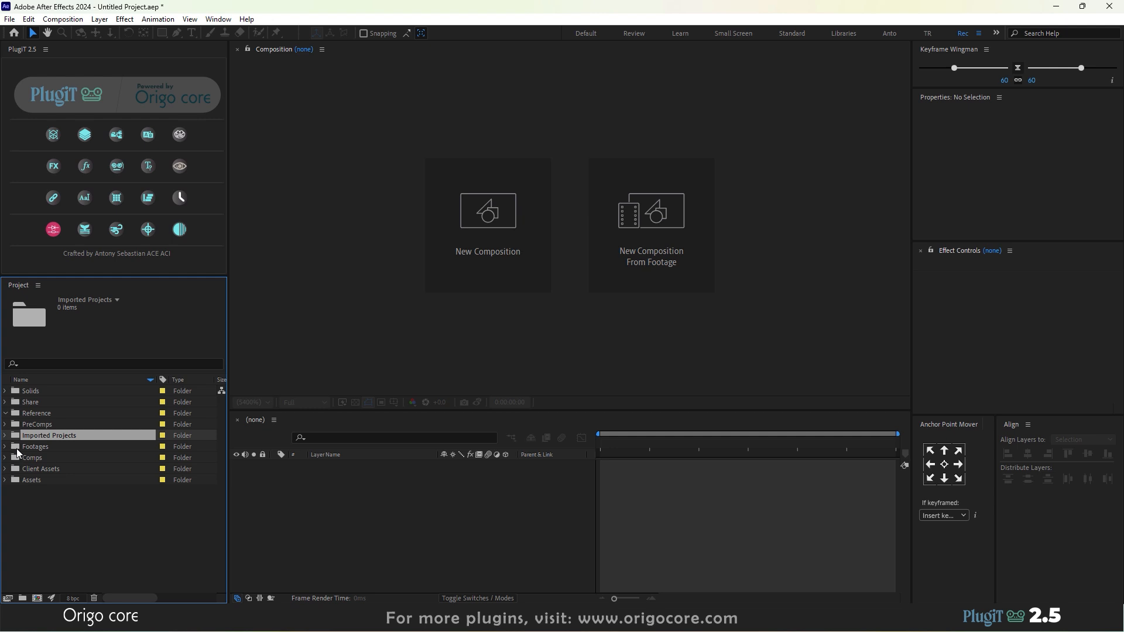
click(18, 448)
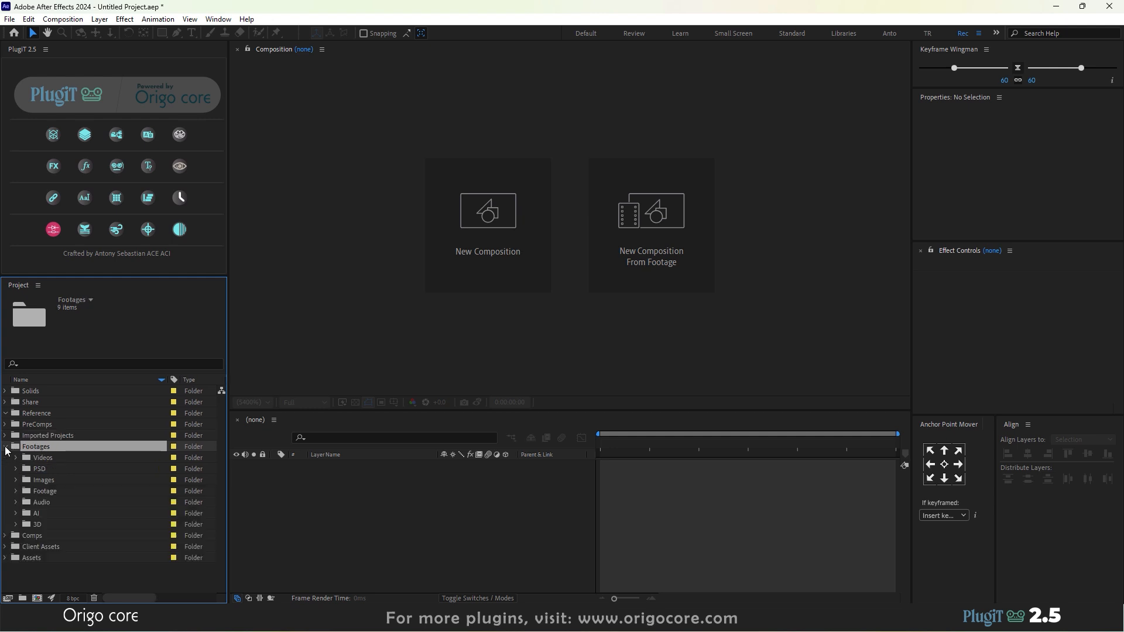
click(6, 448)
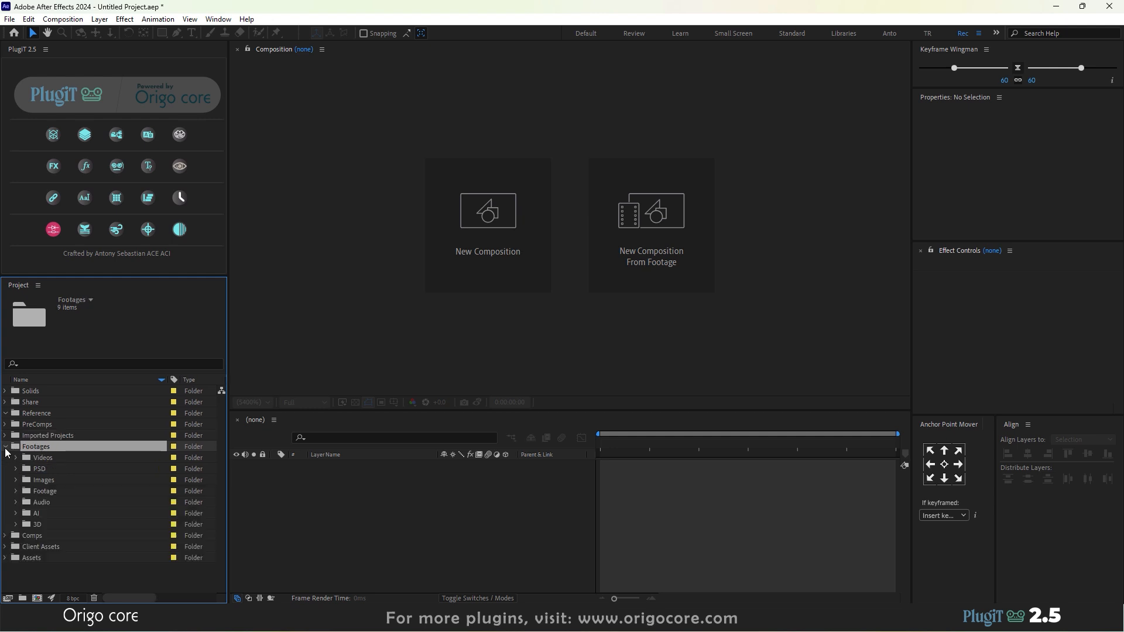
Examine the subfolders inside Footages, including Videos, PSD, Images, Footage, Audio, AI and 3D
click(40, 459)
click(46, 469)
click(51, 481)
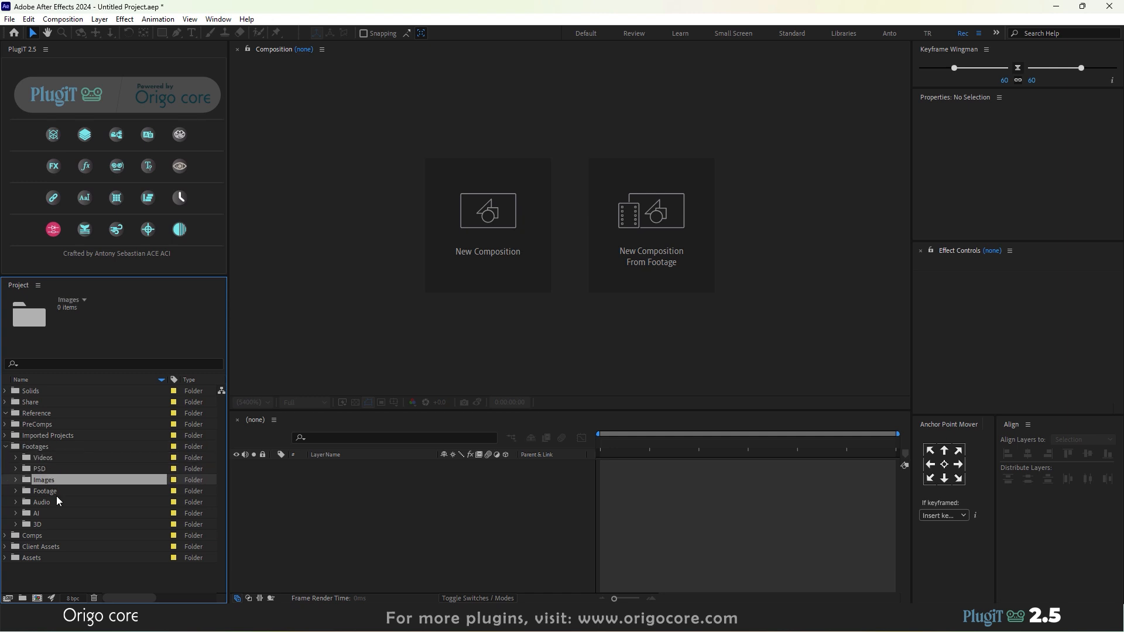
click(55, 490)
click(17, 492)
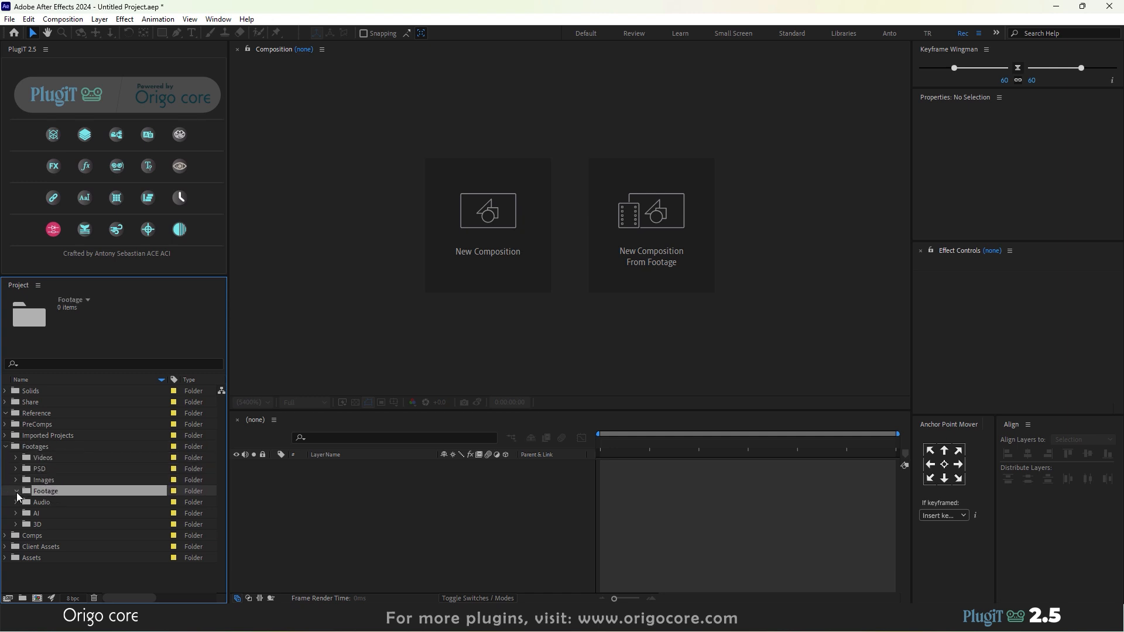
click(17, 494)
click(33, 479)
click(49, 468)
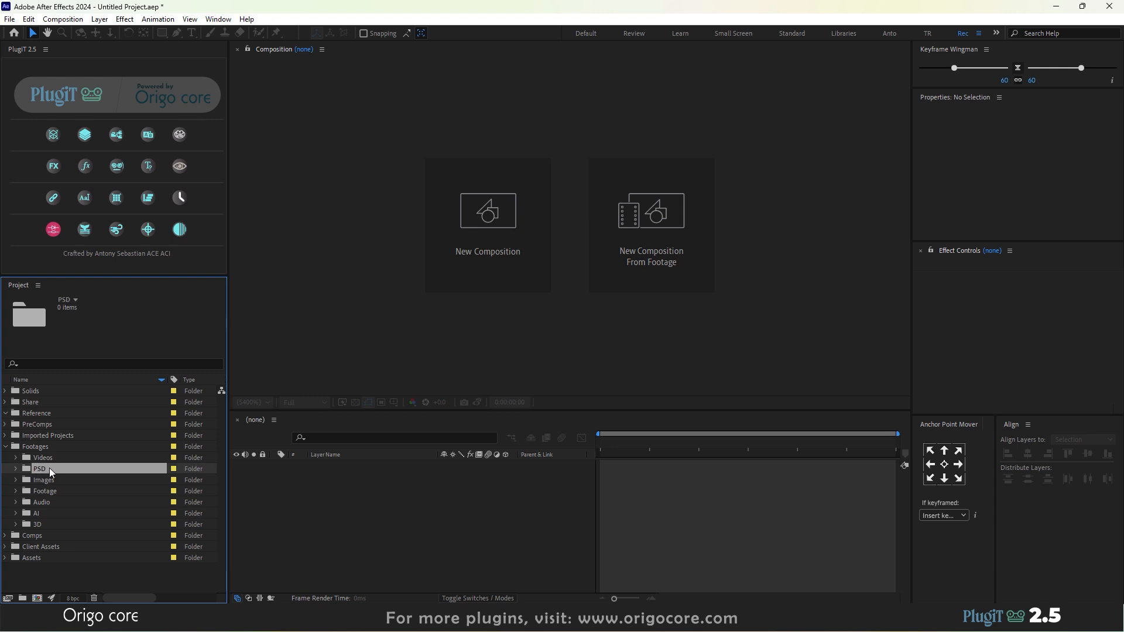
click(48, 478)
click(47, 470)
click(37, 514)
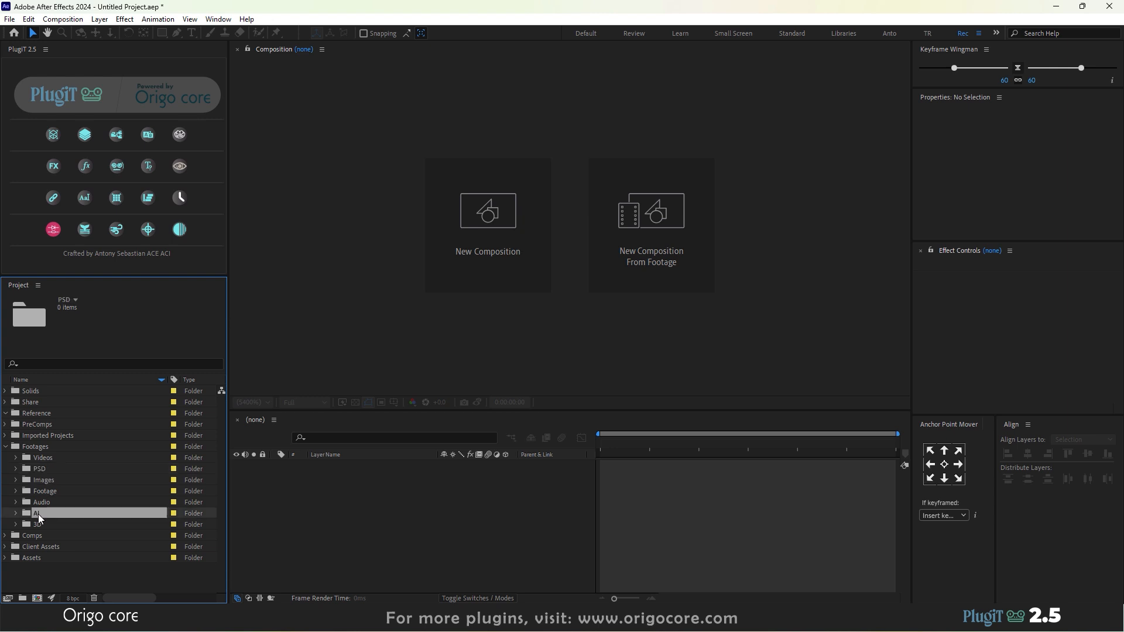
click(33, 469)
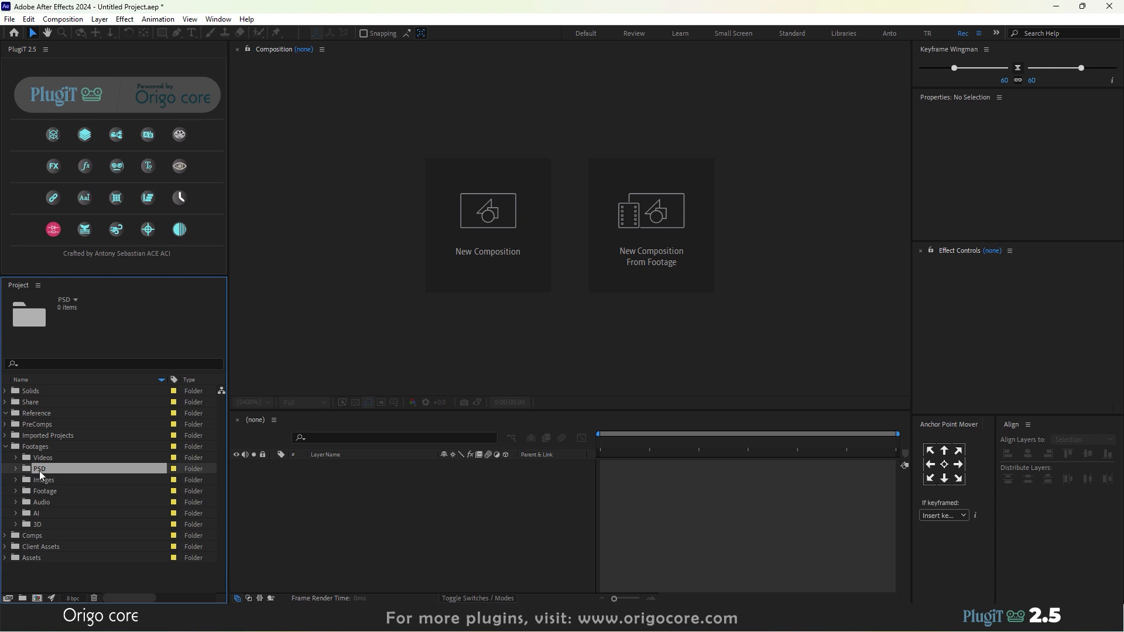
click(50, 489)
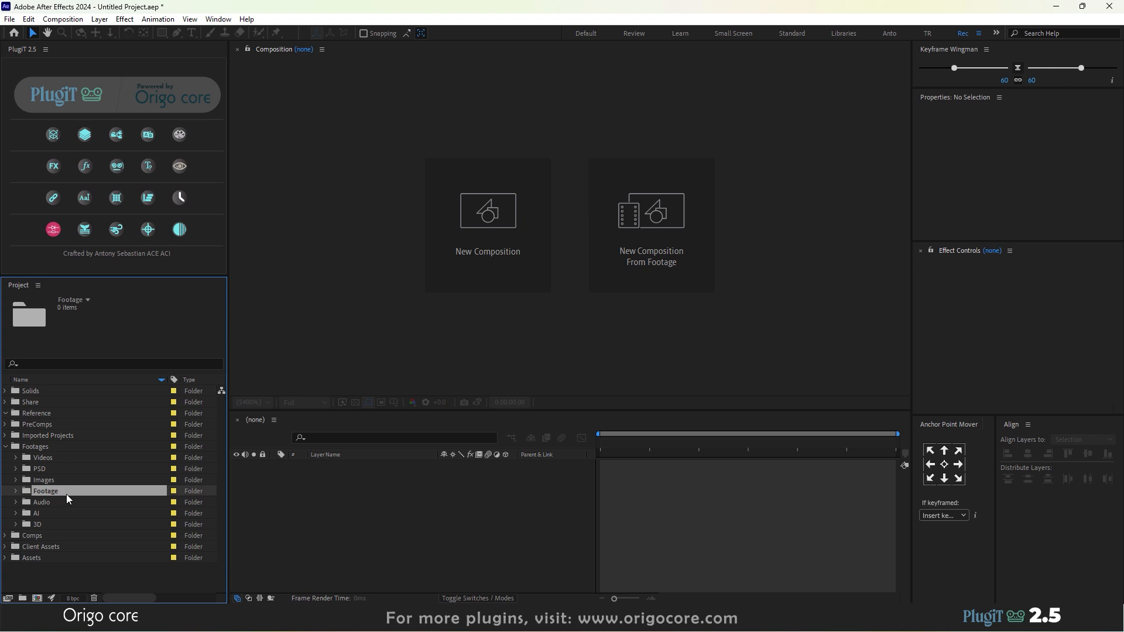
click(43, 502)
click(37, 525)
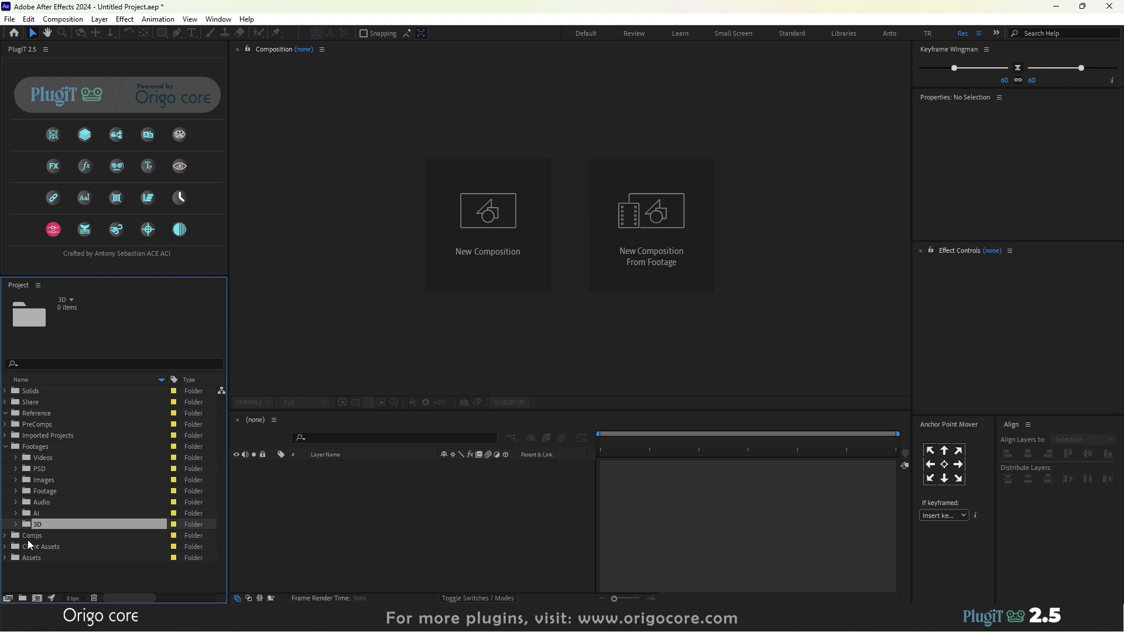
Look at the Comps and Client Assets folders in the project structure
click(27, 537)
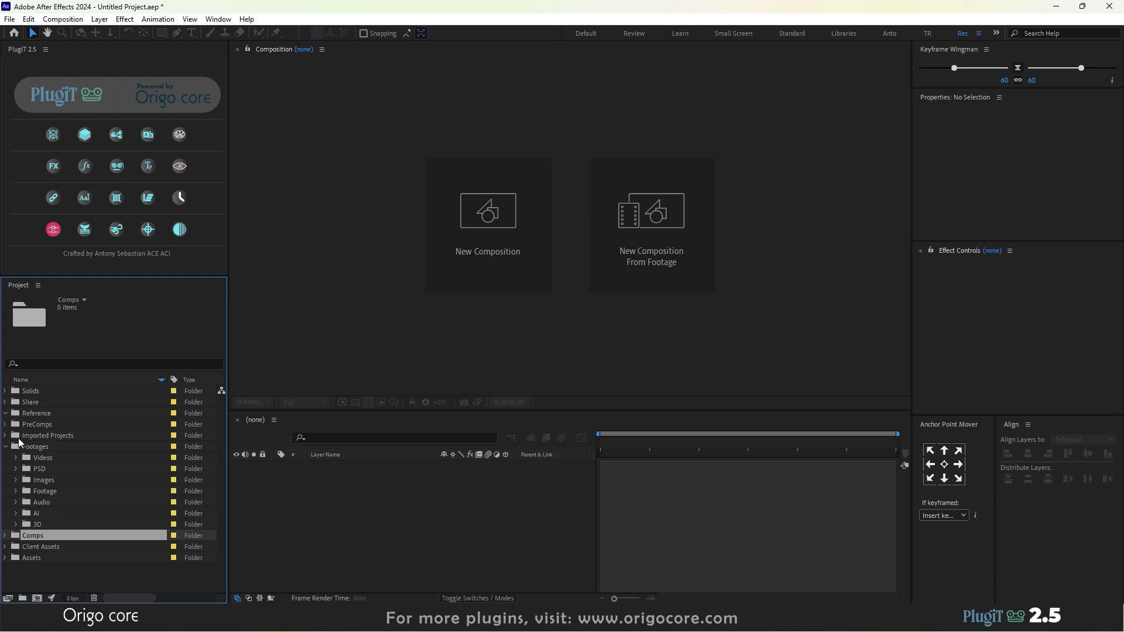
click(40, 548)
click(37, 537)
click(58, 548)
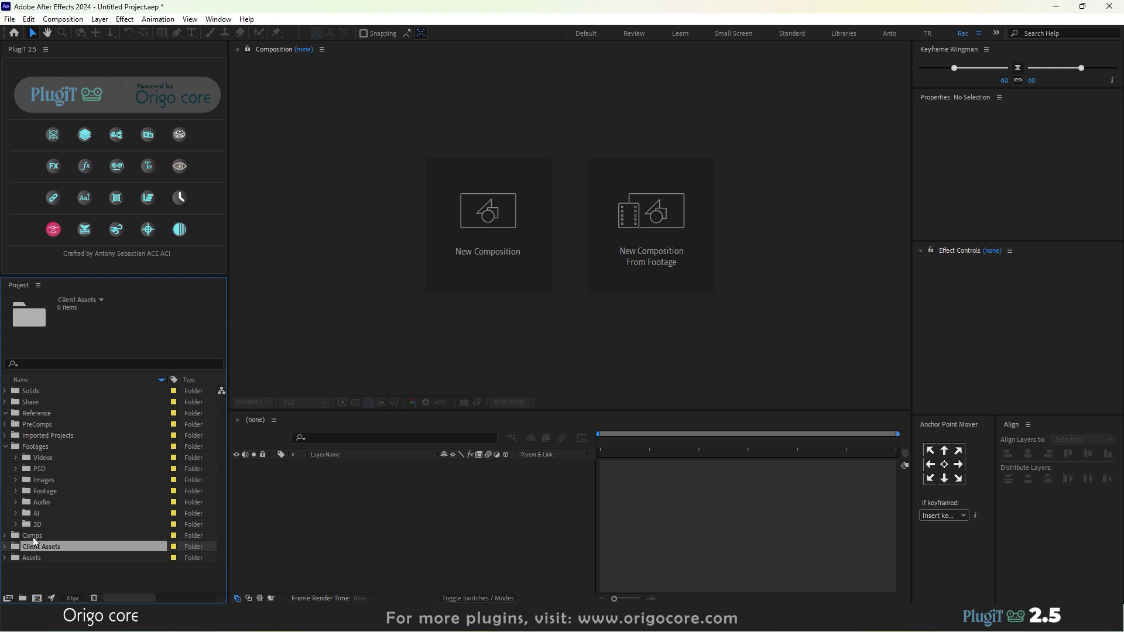
Import Nest.ai from the Consolidate template's Work_File folder into the AI folder as Composition - Retain Layer Sizes
click(71, 518)
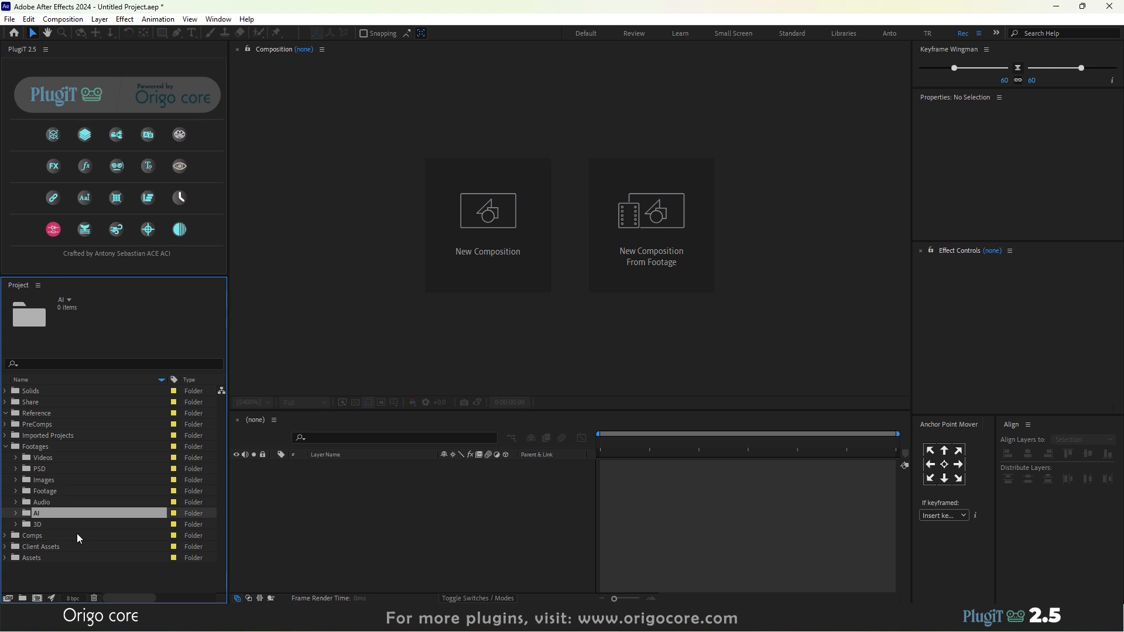
key(ctrl+i)
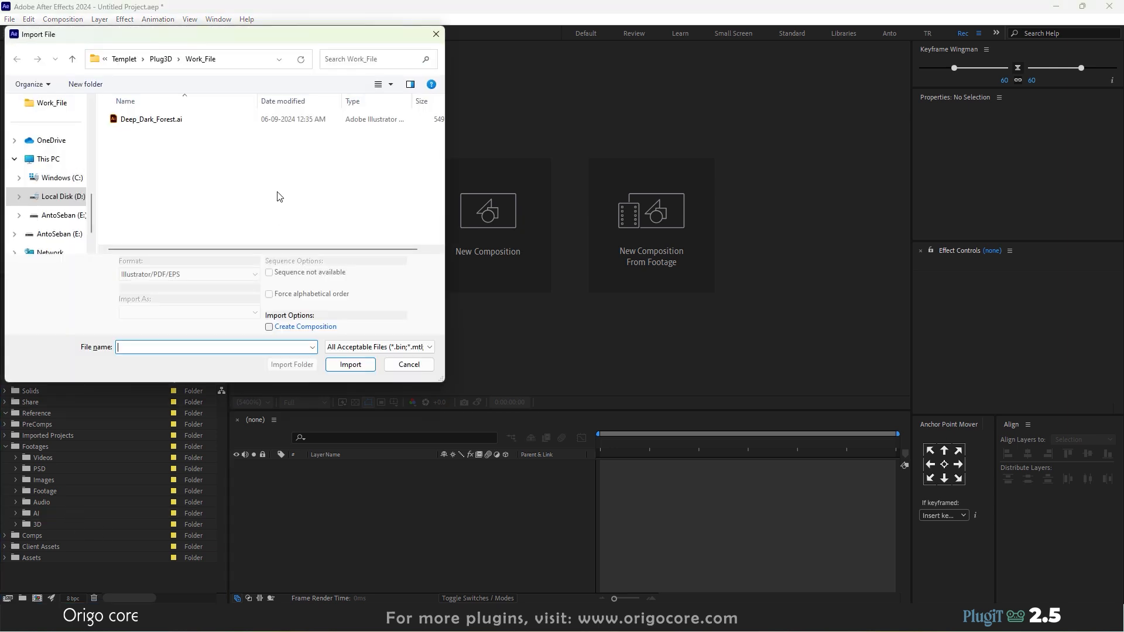
click(161, 59)
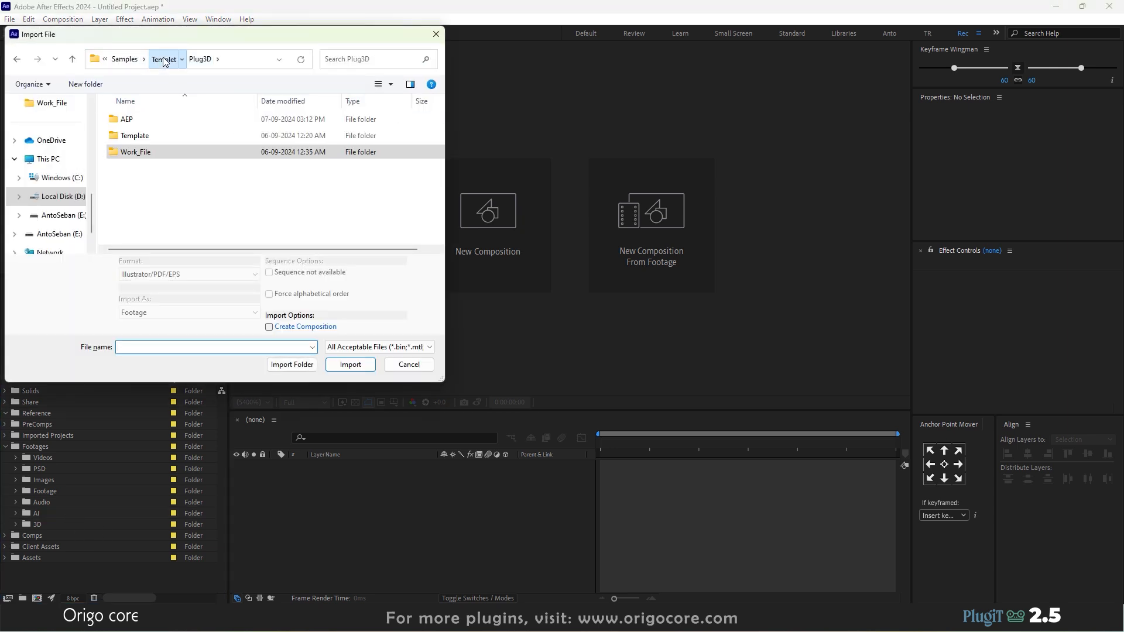
click(166, 59)
double_click(178, 122)
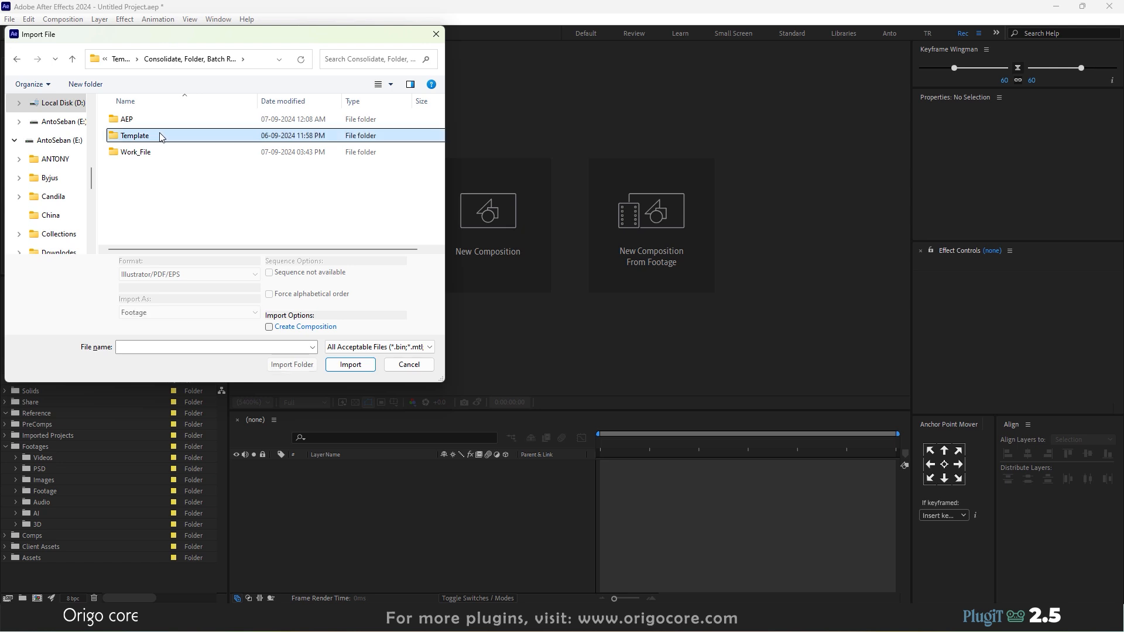
click(157, 150)
double_click(157, 152)
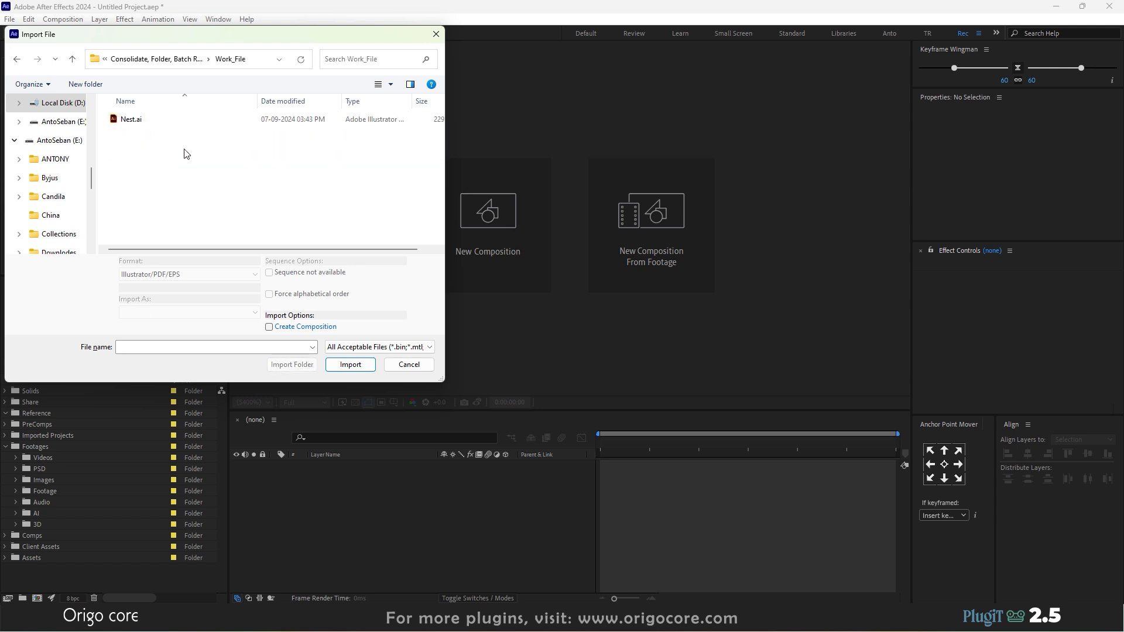
click(130, 121)
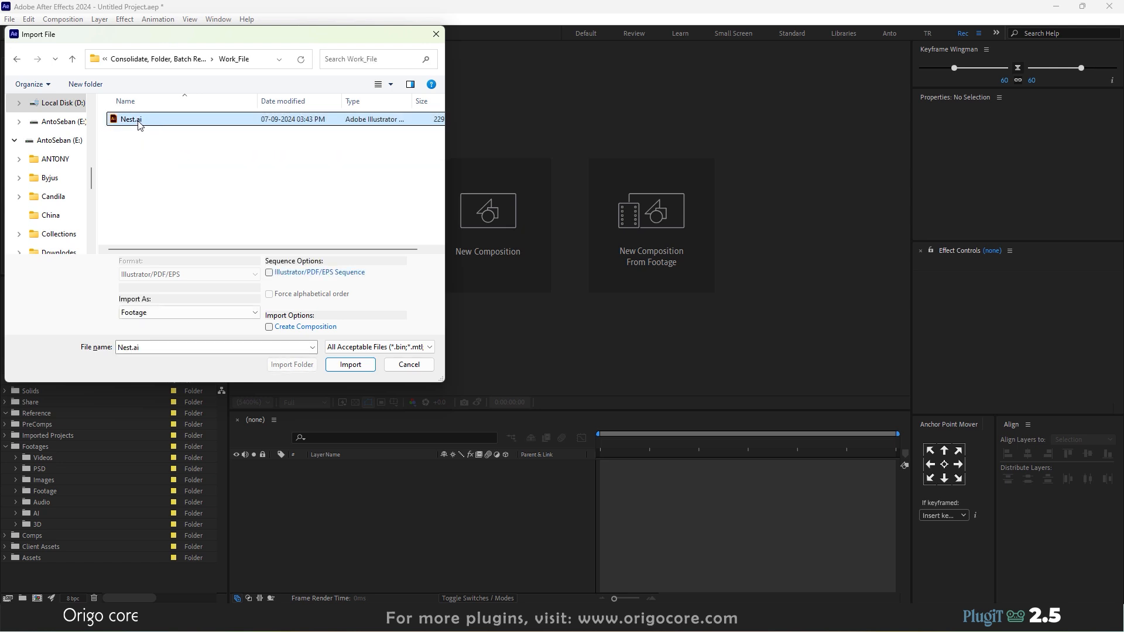
click(228, 313)
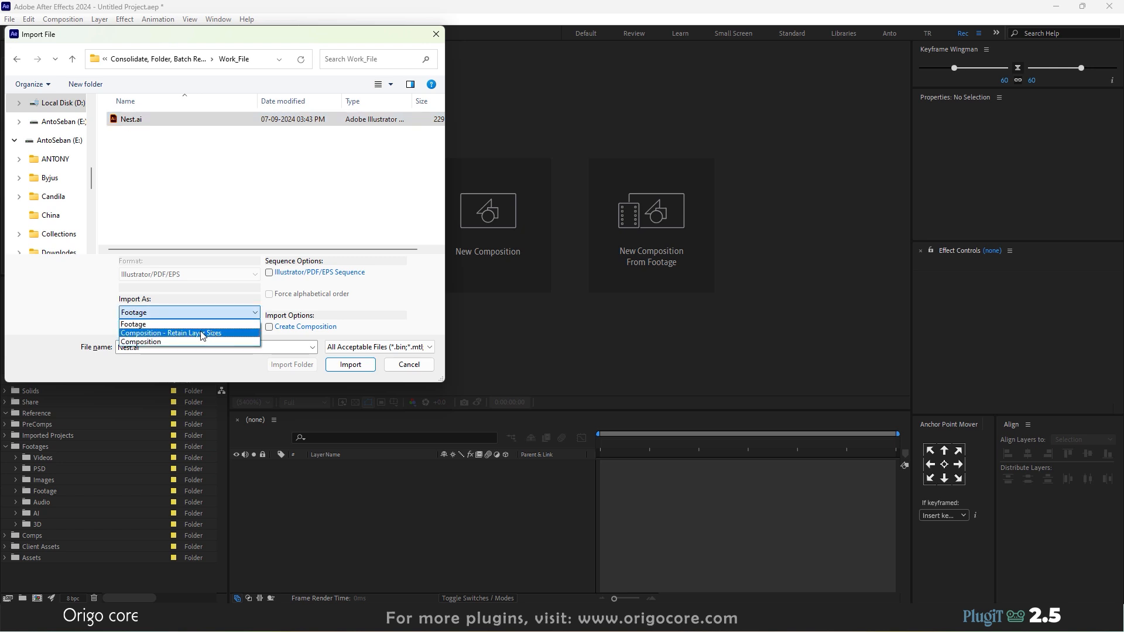
click(202, 333)
click(346, 364)
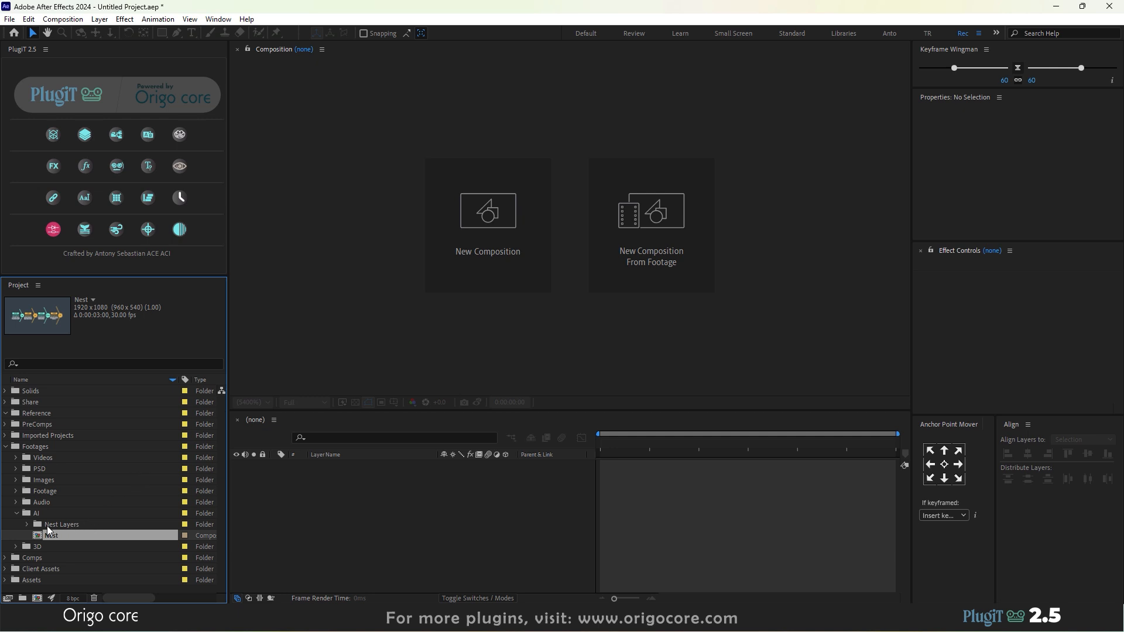
Move the Nest composition out of the AI folder into the PreComps folder
click(42, 536)
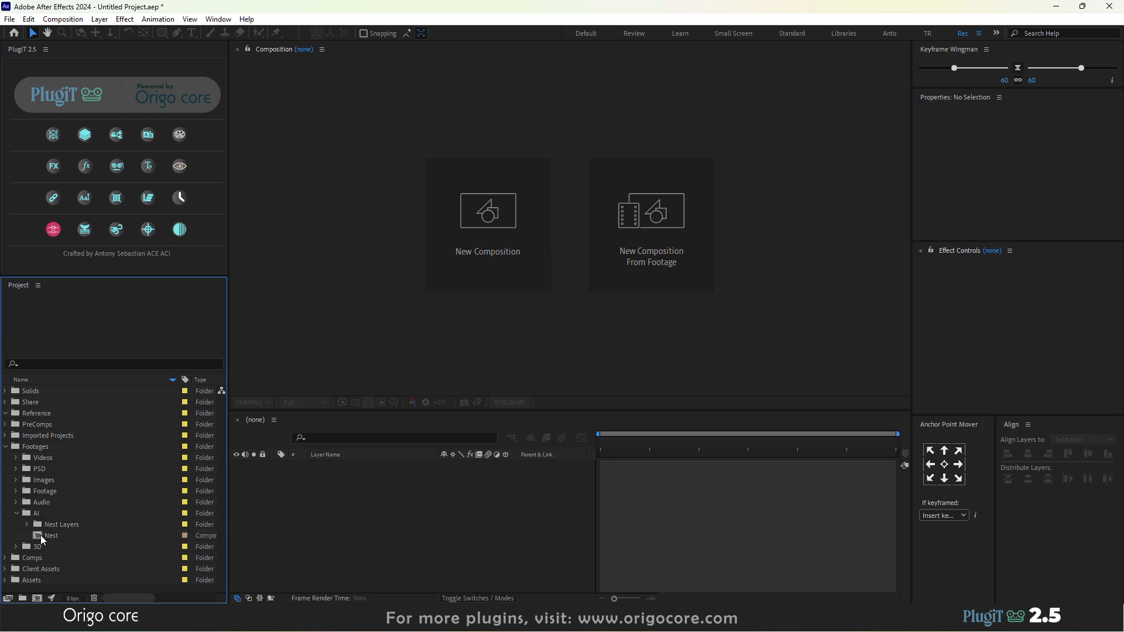
click(41, 535)
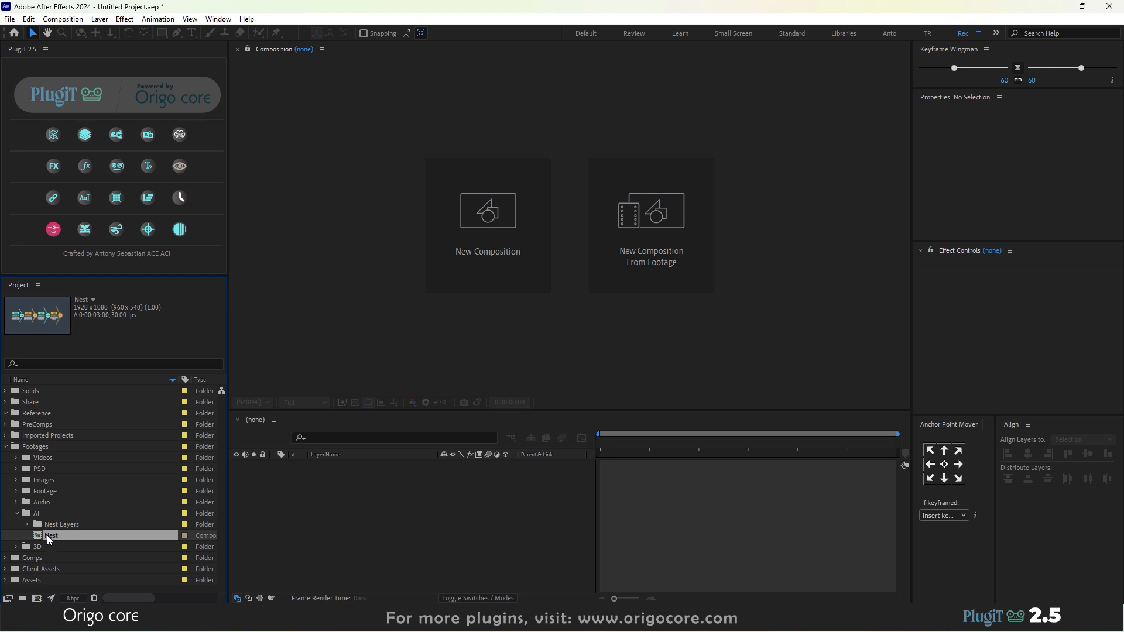
drag(46, 535, 46, 430)
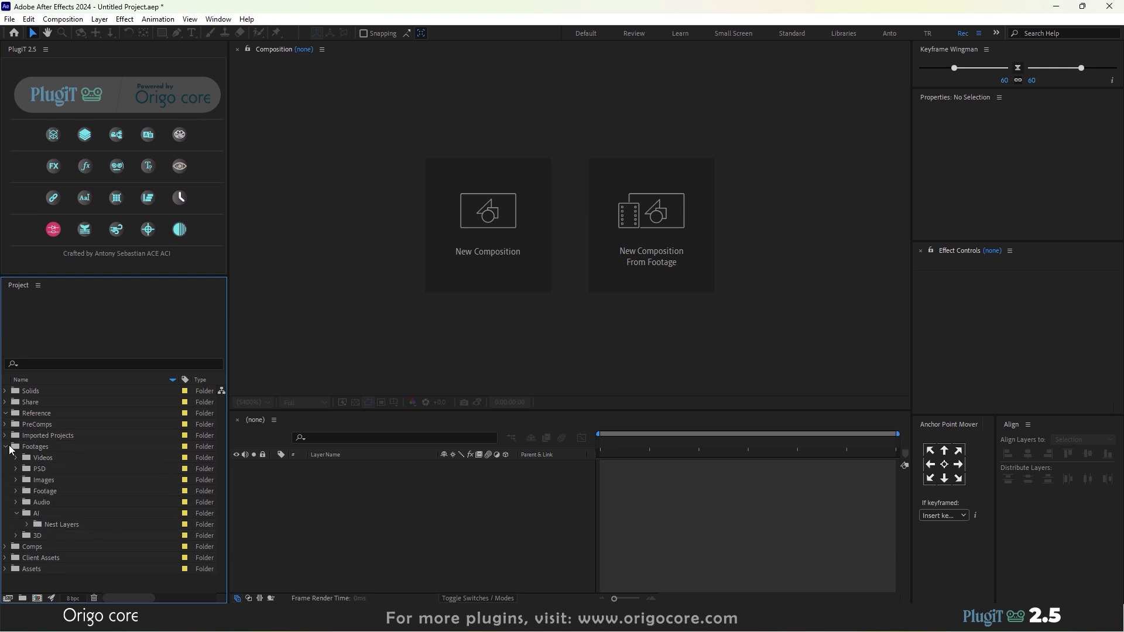
Expand the Nest Layers folder, review its imported Illustrator layers, and collapse it again
click(26, 525)
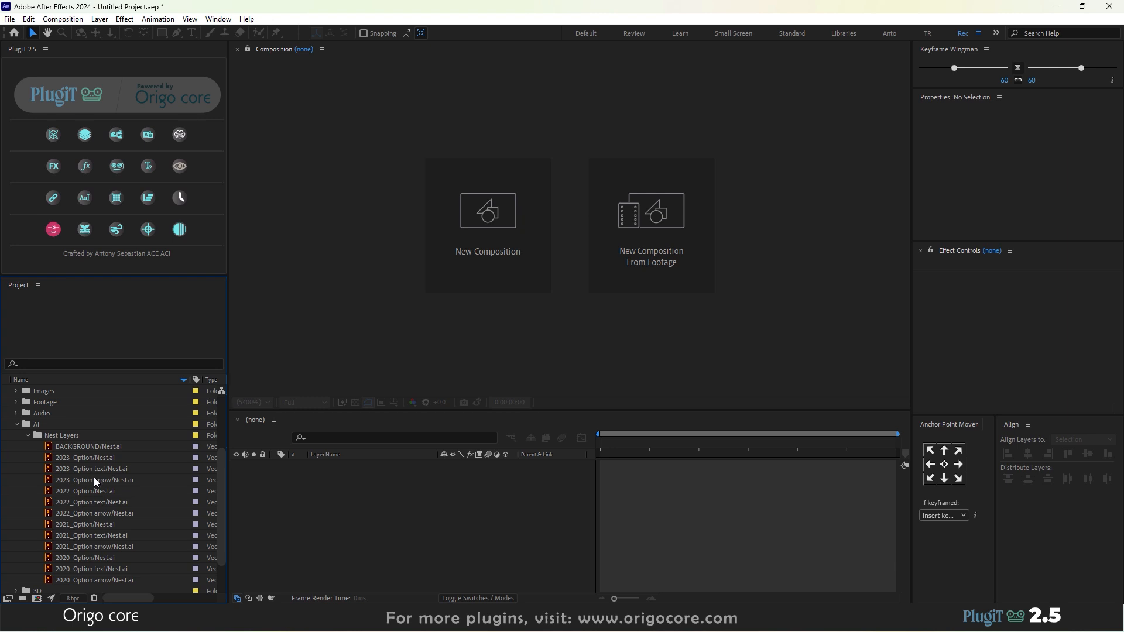
scroll(106, 508, up, 5)
scroll(106, 507, down, 6)
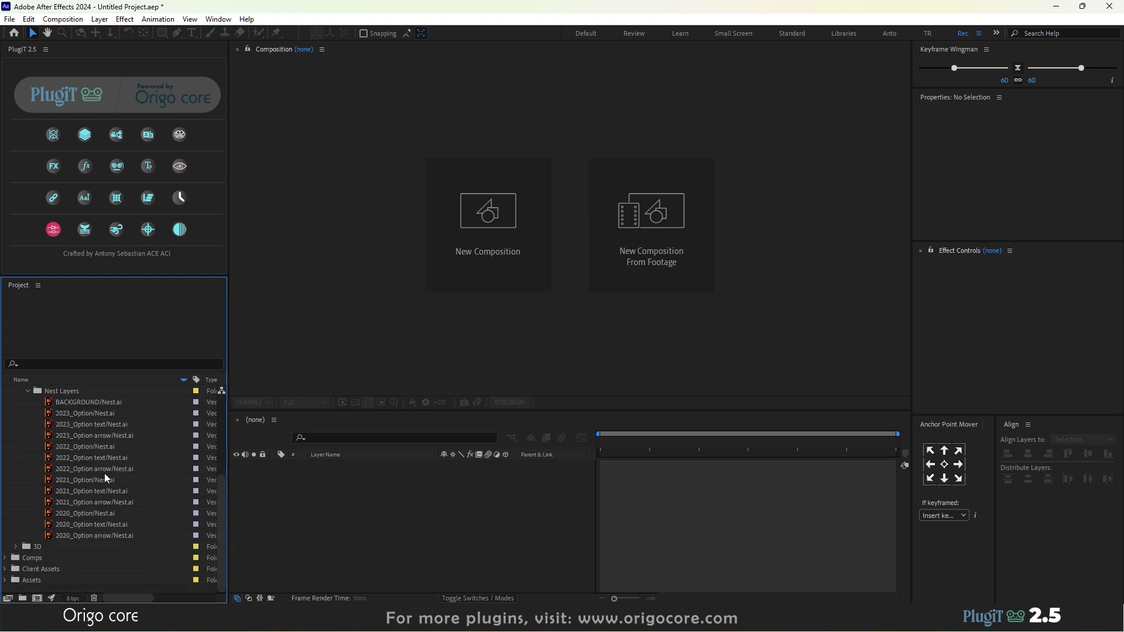
scroll(34, 458, up, 3)
click(26, 455)
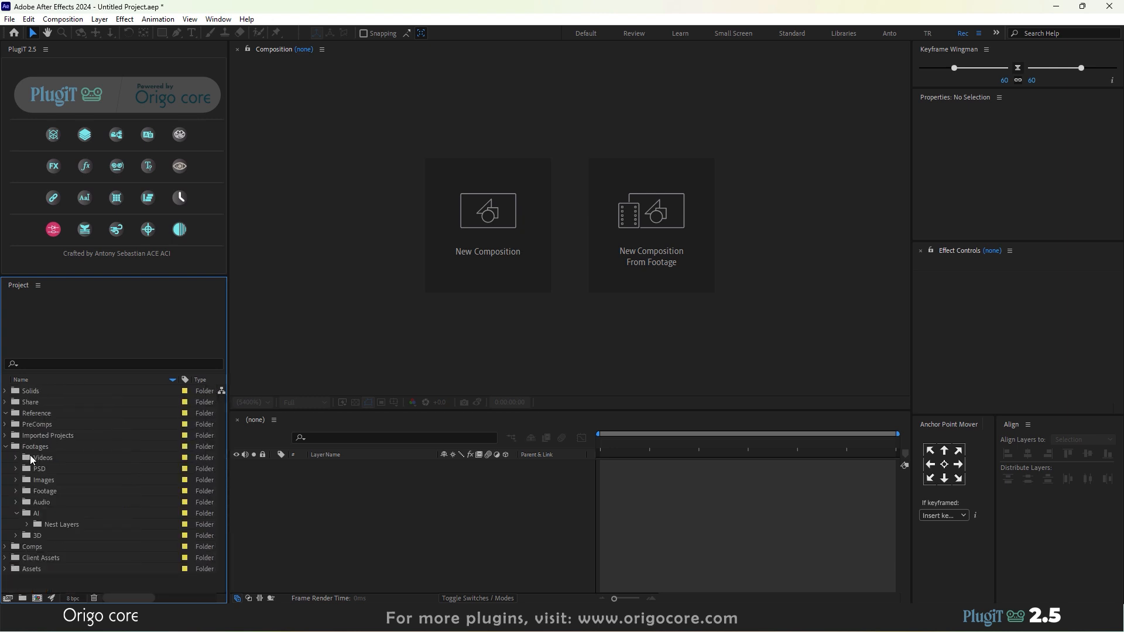
Collapse Footages, open the Nest composition from PreComps, and enlarge the timeline area to fit all its layers
click(6, 446)
click(6, 425)
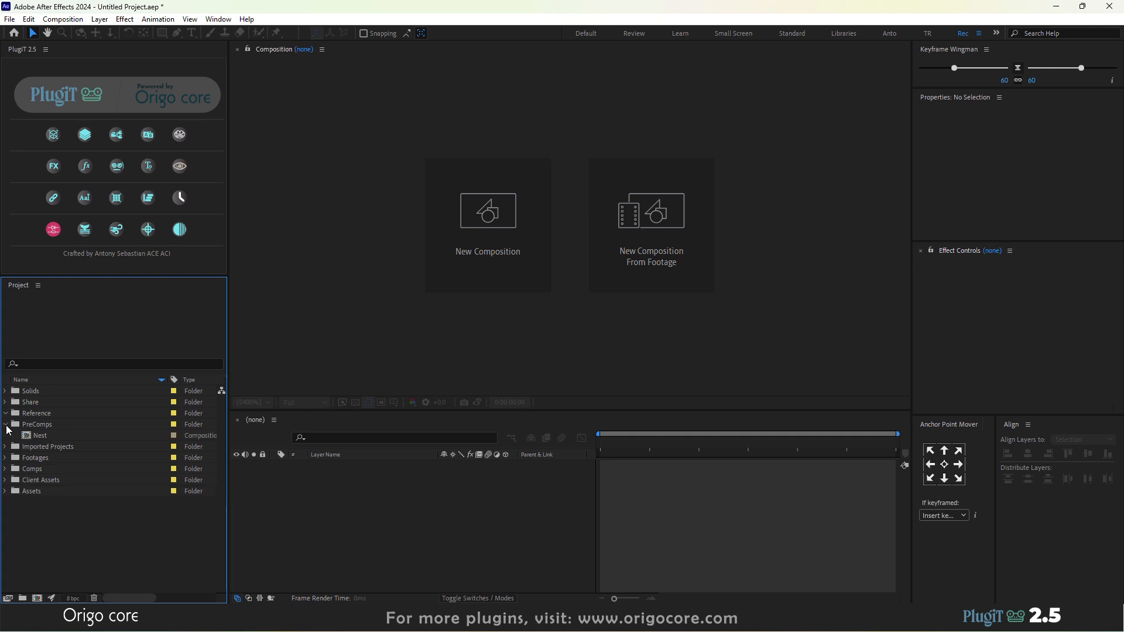
double_click(40, 437)
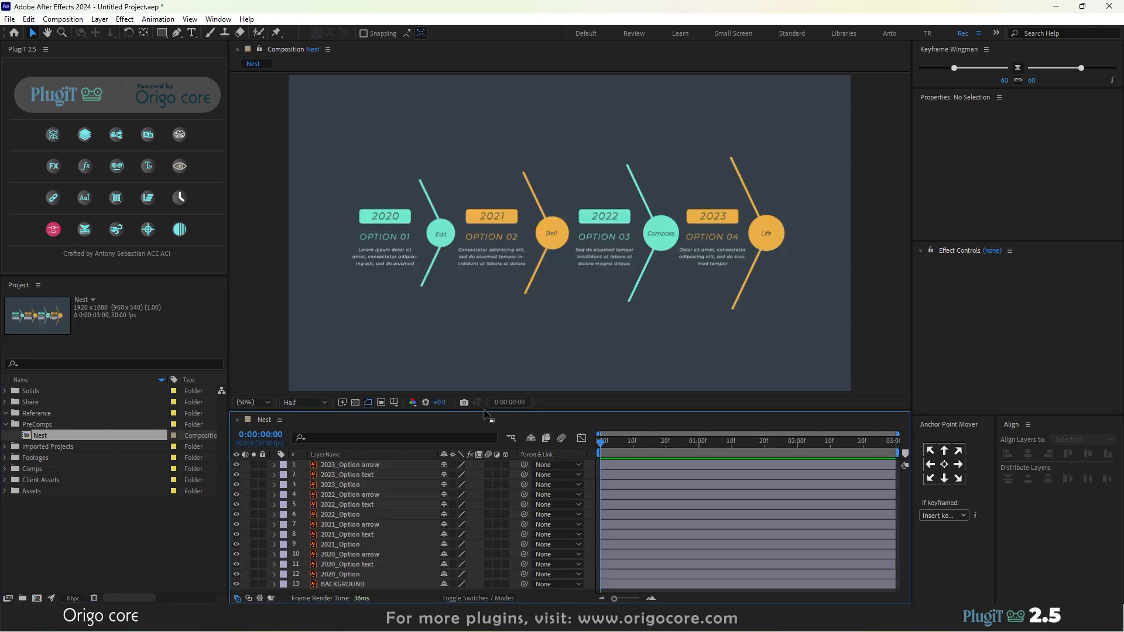
drag(502, 413, 493, 366)
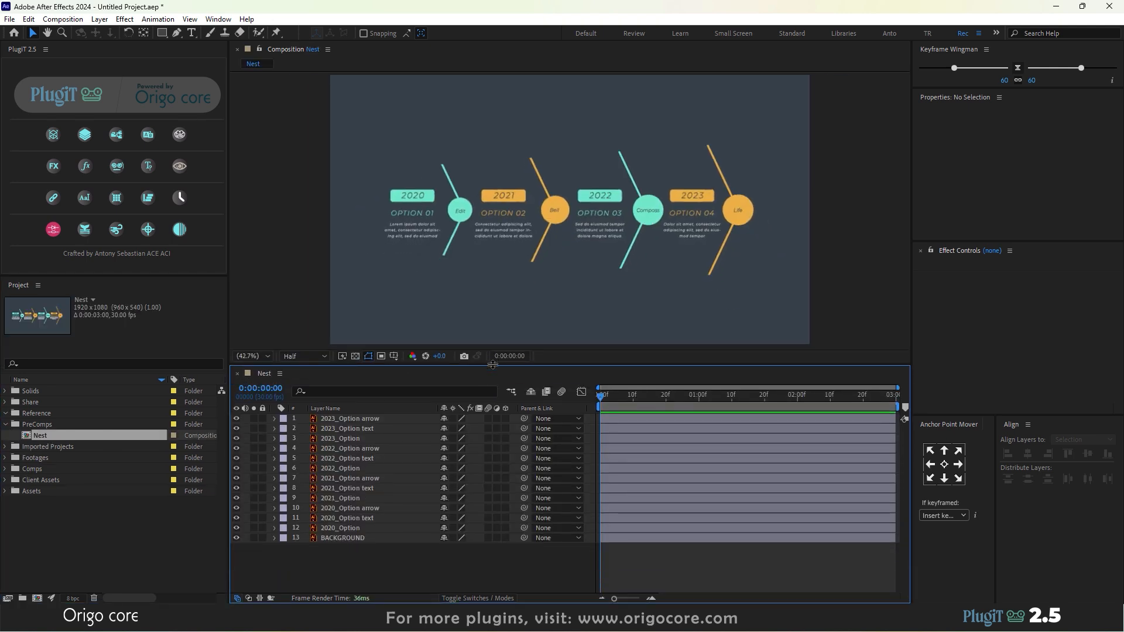
Look over the Nest composition's layer stack from 2023_Option arrow down to BACKGROUND
click(342, 419)
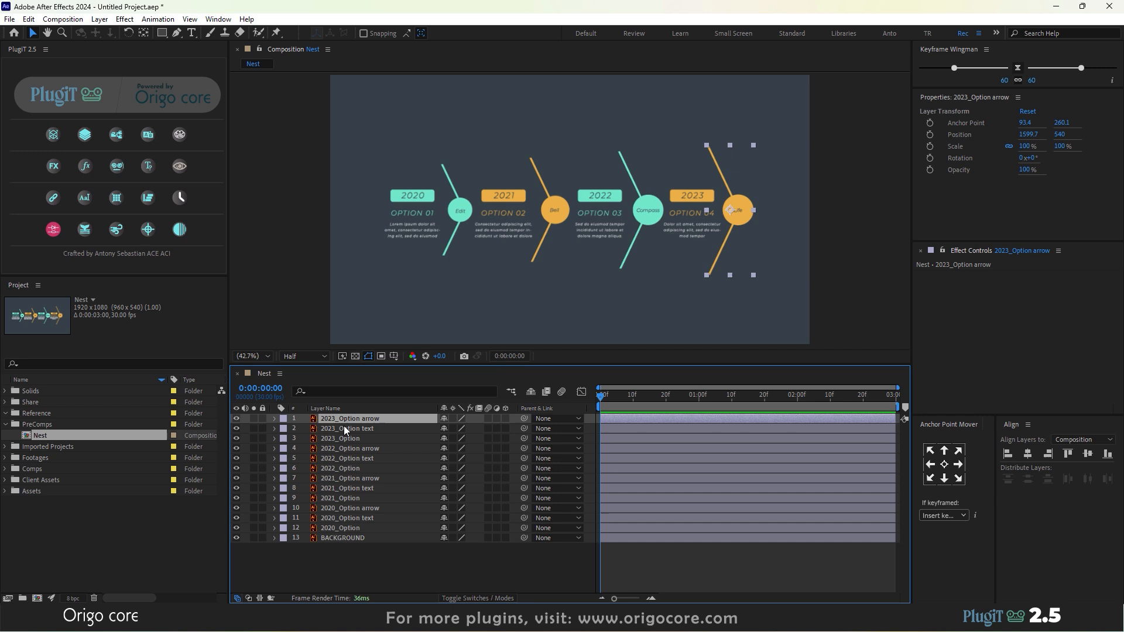
drag(345, 540, 334, 409)
click(354, 535)
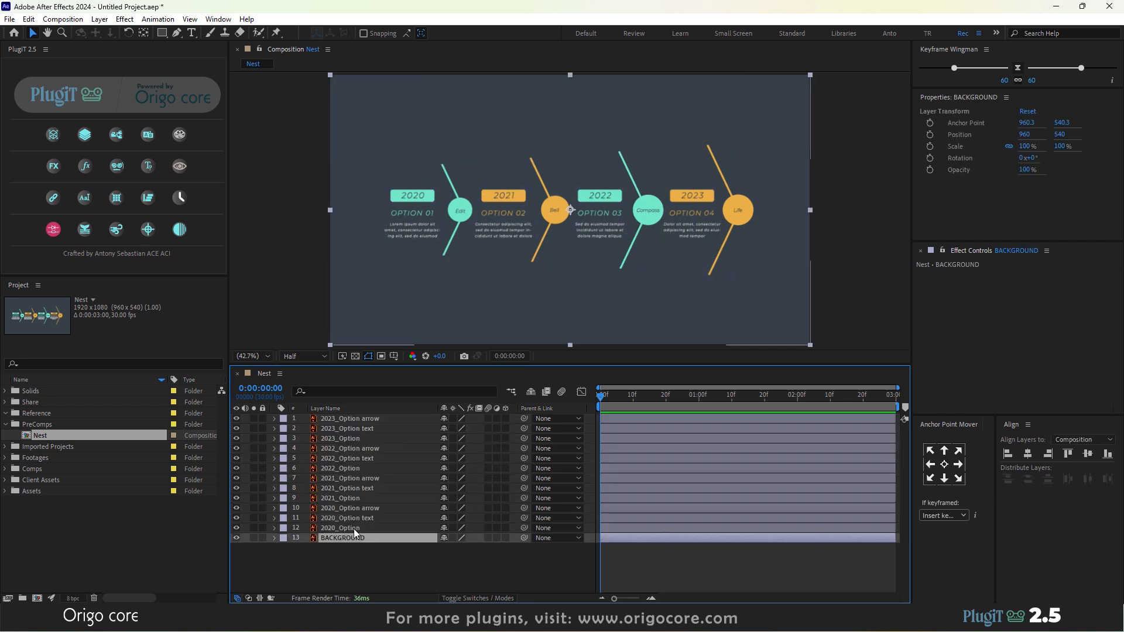
Check which artwork the 2020_Option layers and the other Nest layers correspond to, and clear the selection
click(354, 526)
click(363, 517)
click(360, 507)
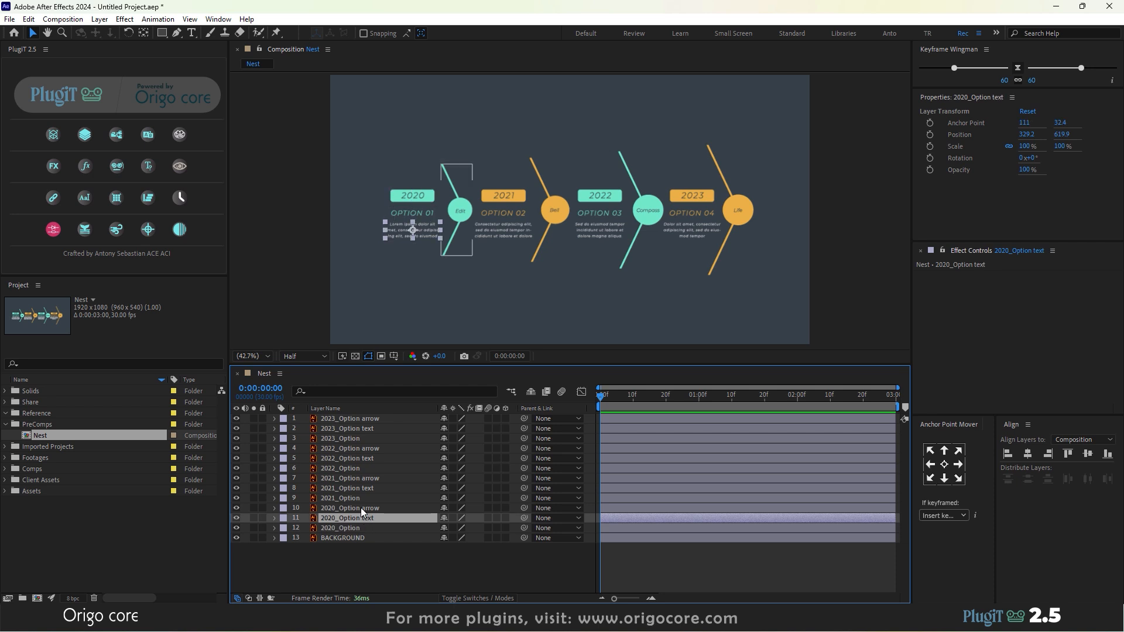
click(356, 496)
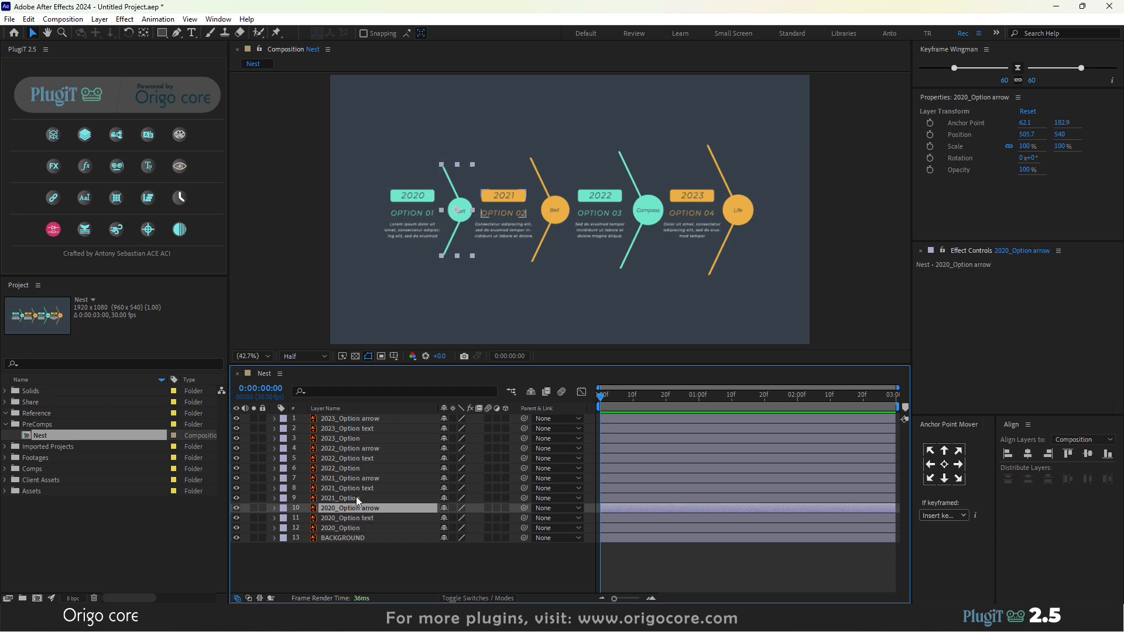
click(367, 417)
drag(386, 573, 350, 405)
click(380, 566)
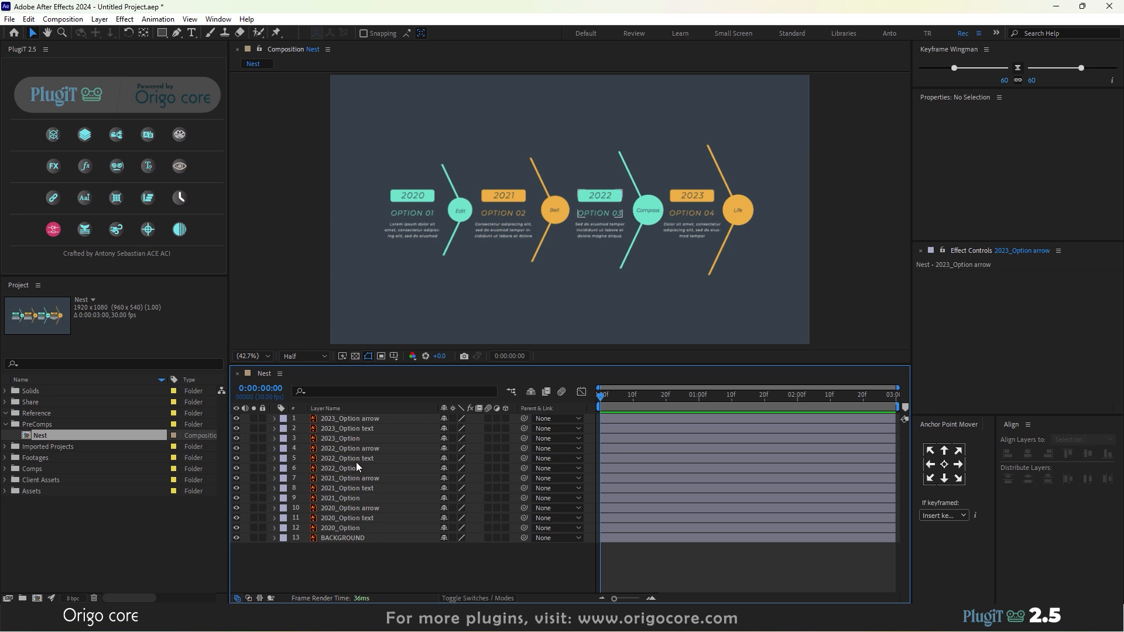
Select the three 2023_Option layers, hide them to see which artwork they hold, and show them again
click(356, 419)
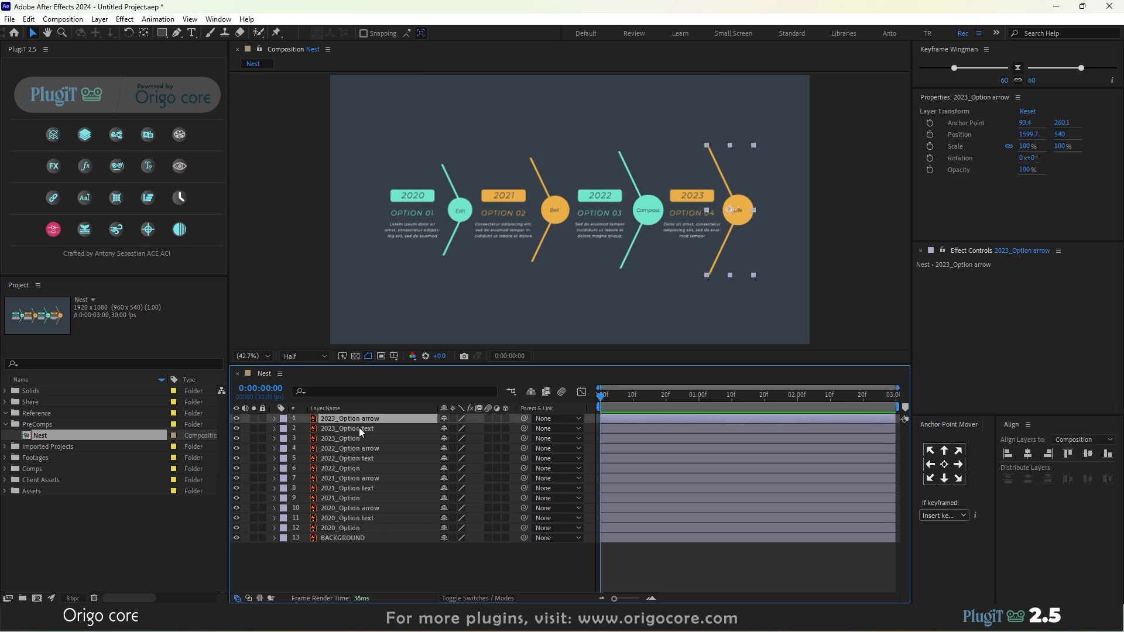
shift+click(360, 427)
shift+click(356, 439)
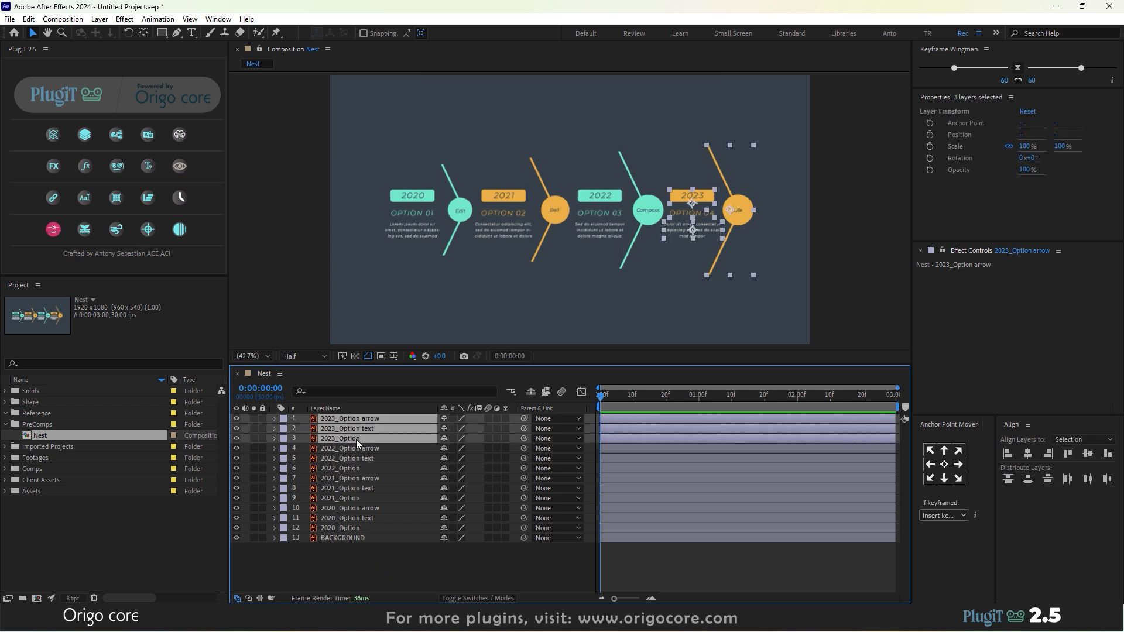
click(237, 438)
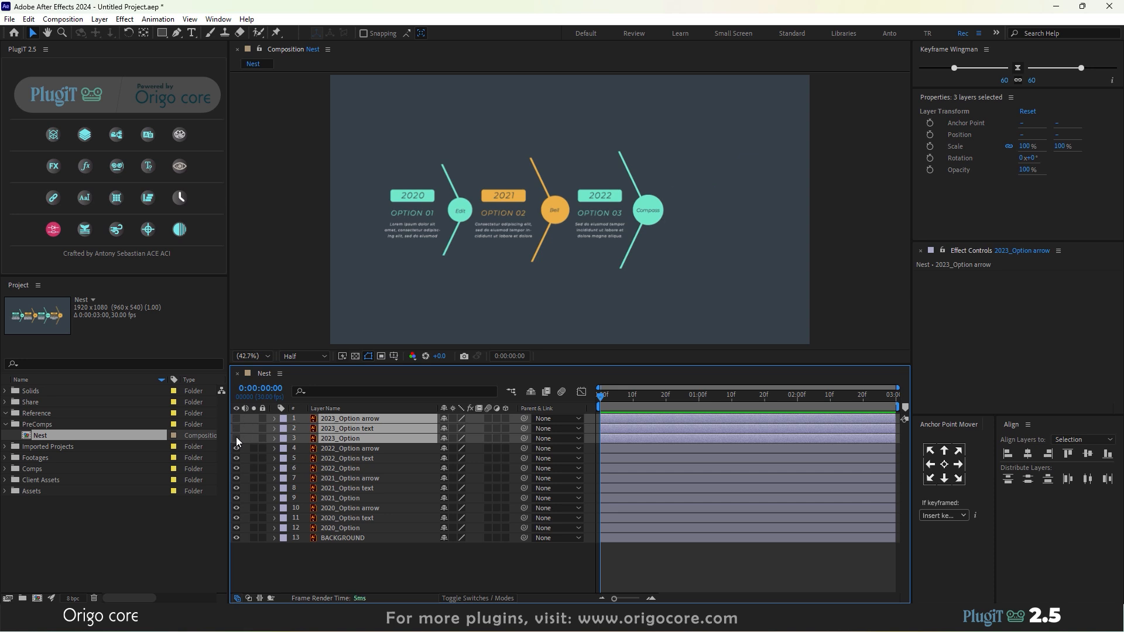
click(237, 438)
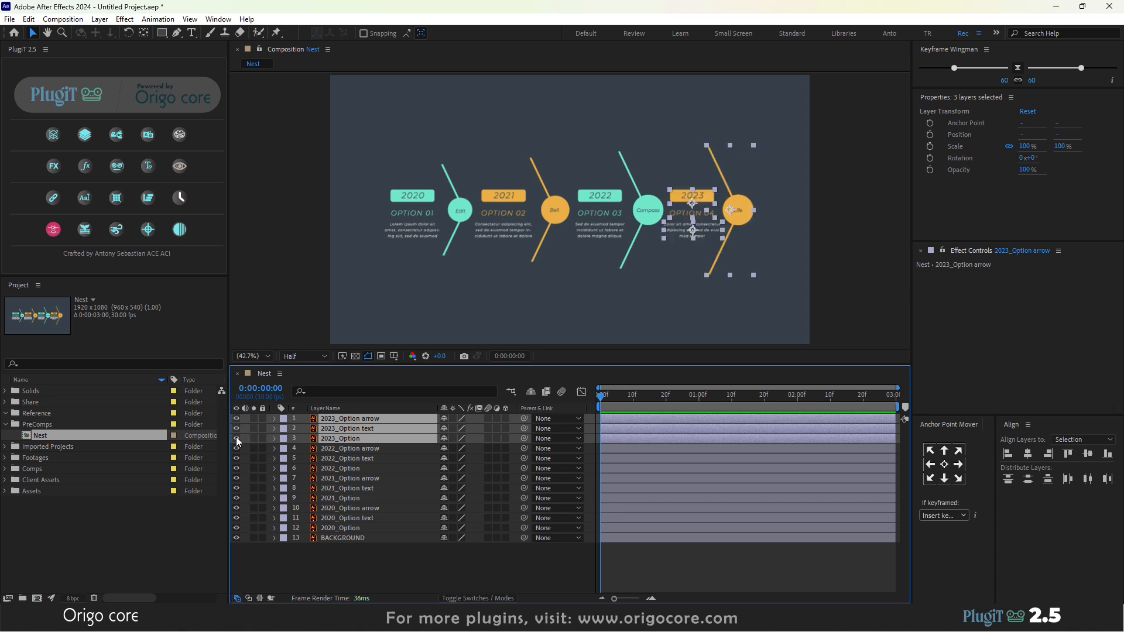
Try the built-in Rename command on the three selected 2023_Option layers and clear the selection
right_click(354, 437)
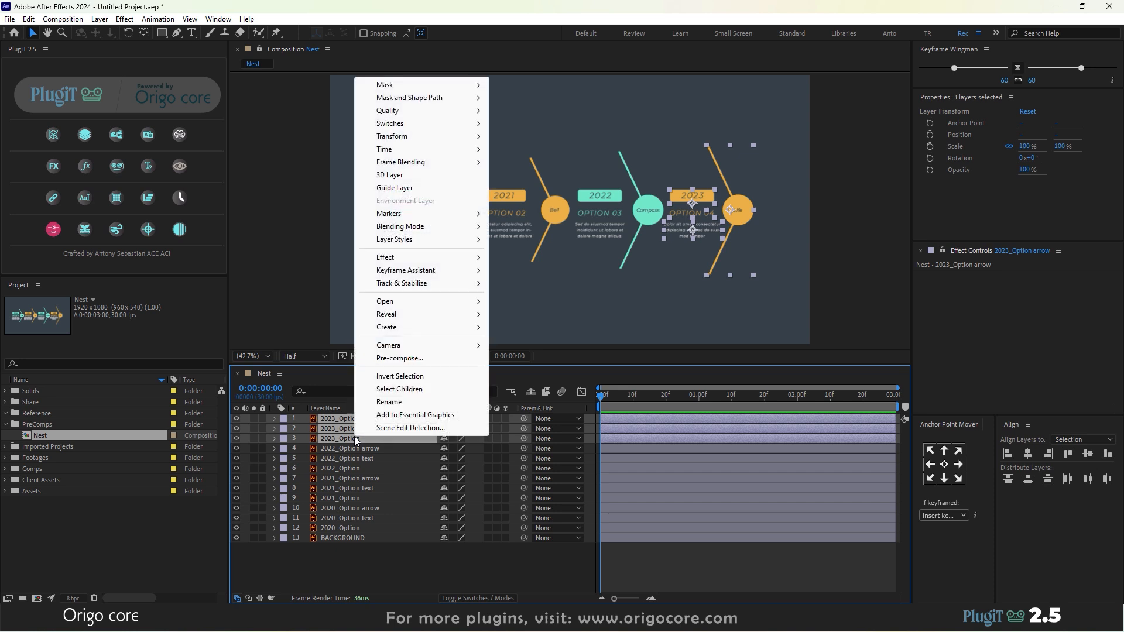
click(414, 402)
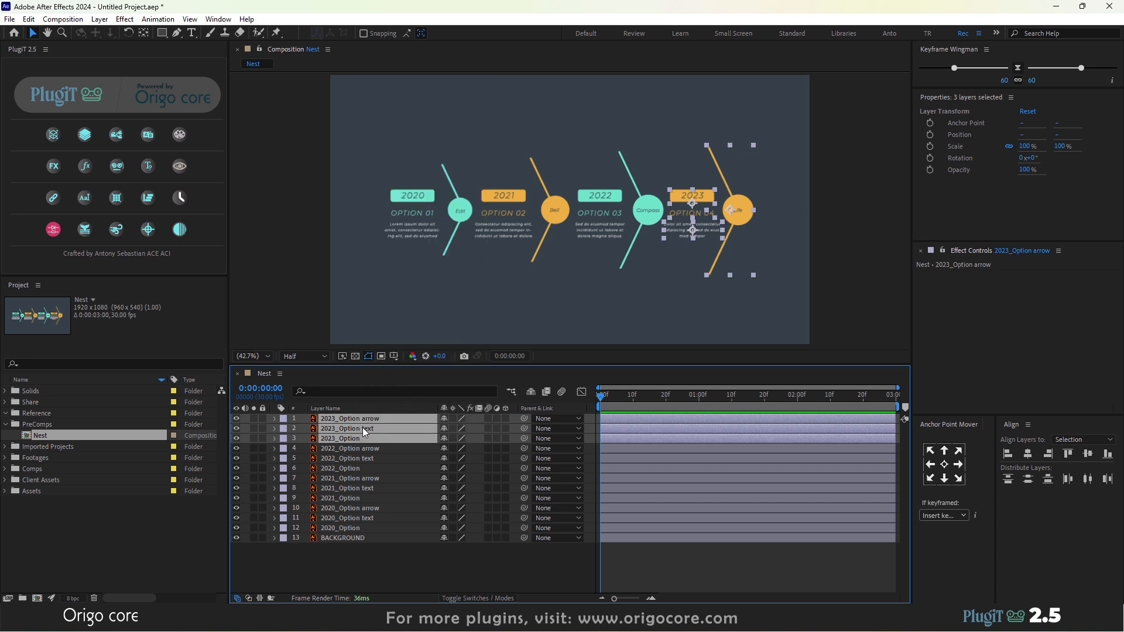
click(370, 557)
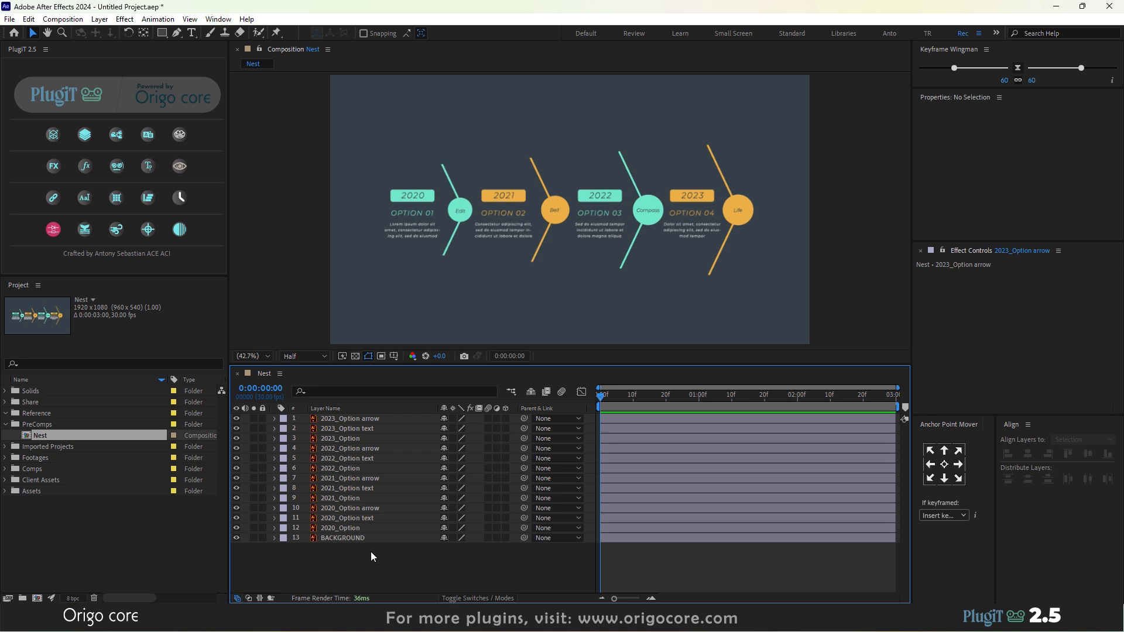
drag(374, 560, 354, 397)
click(357, 546)
Batch-rename the three 2023_Option layers with PlugiT's layer naming tool, using the base name Fish_01
click(351, 422)
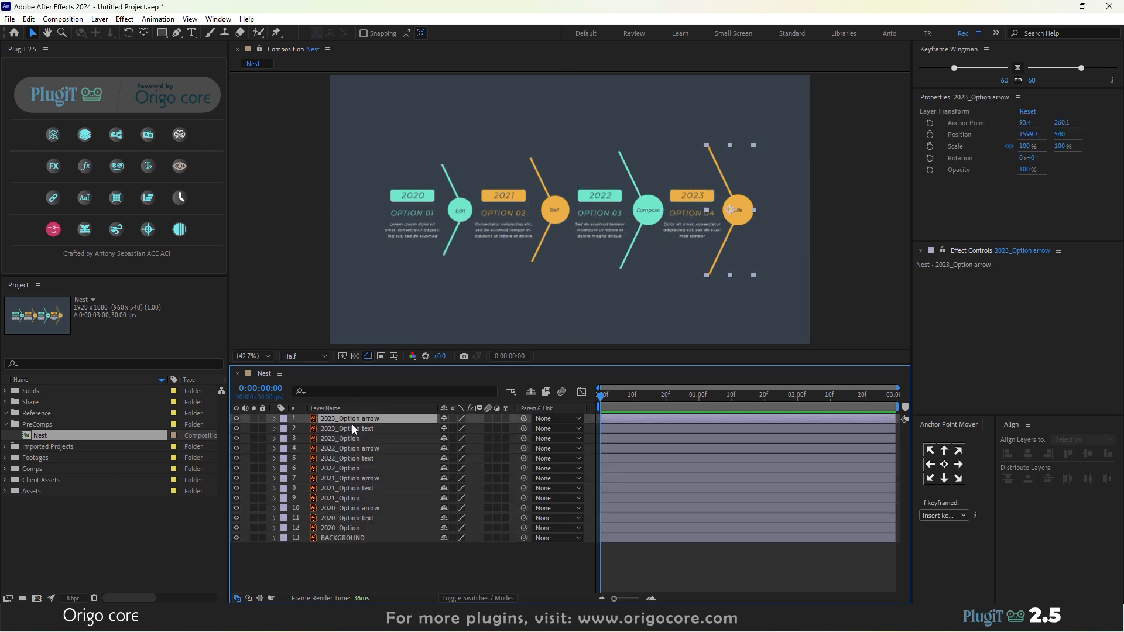
shift+click(352, 439)
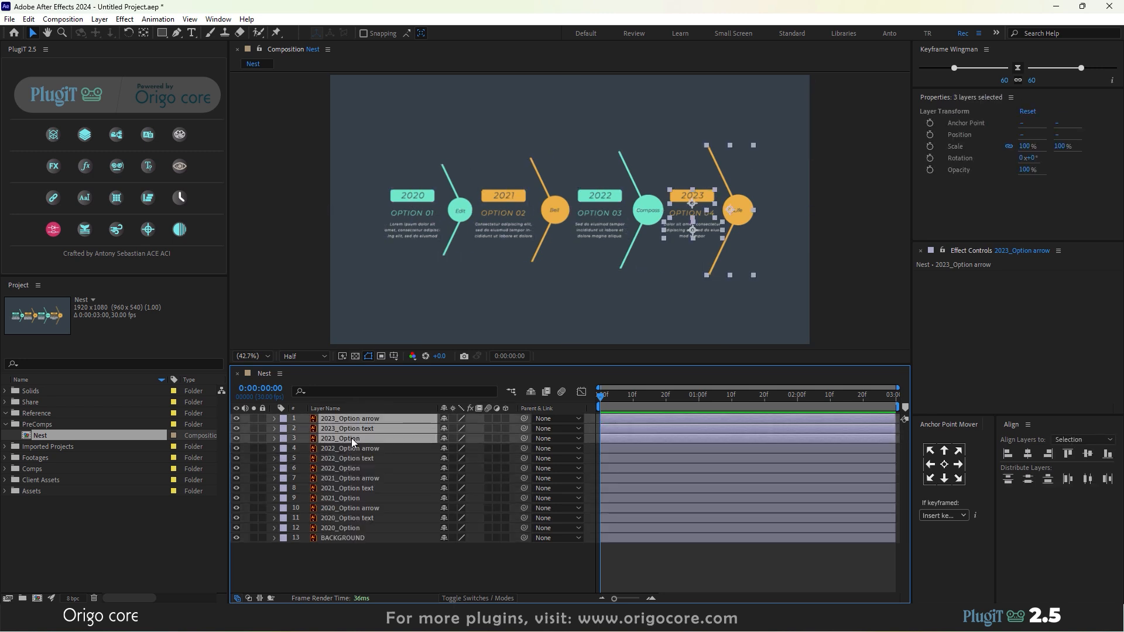
click(149, 135)
drag(531, 268, 539, 212)
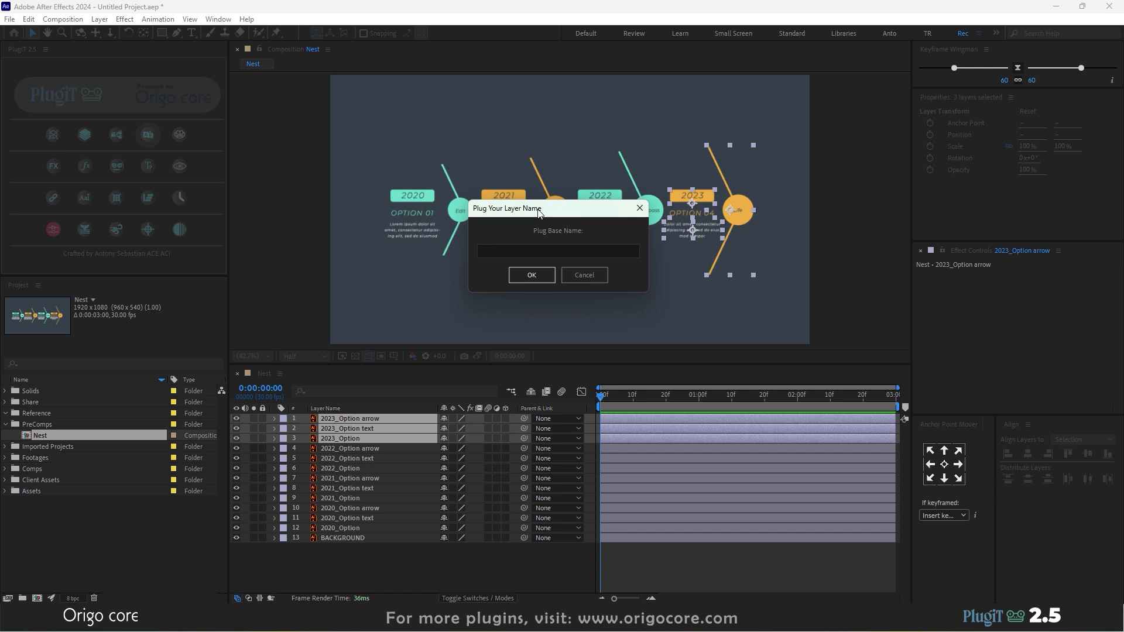
mouse_move(539, 213)
mouse_down()
mouse_move(627, 319)
mouse_move(529, 230)
mouse_move(538, 216)
mouse_move(518, 216)
mouse_up()
click(526, 254)
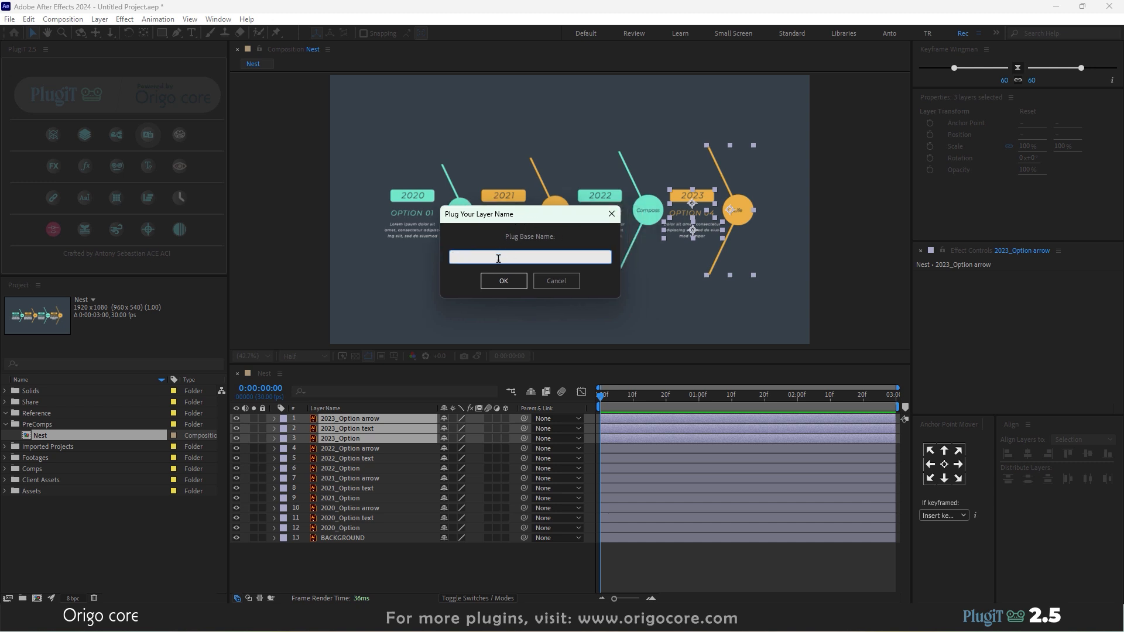
text(Fish)
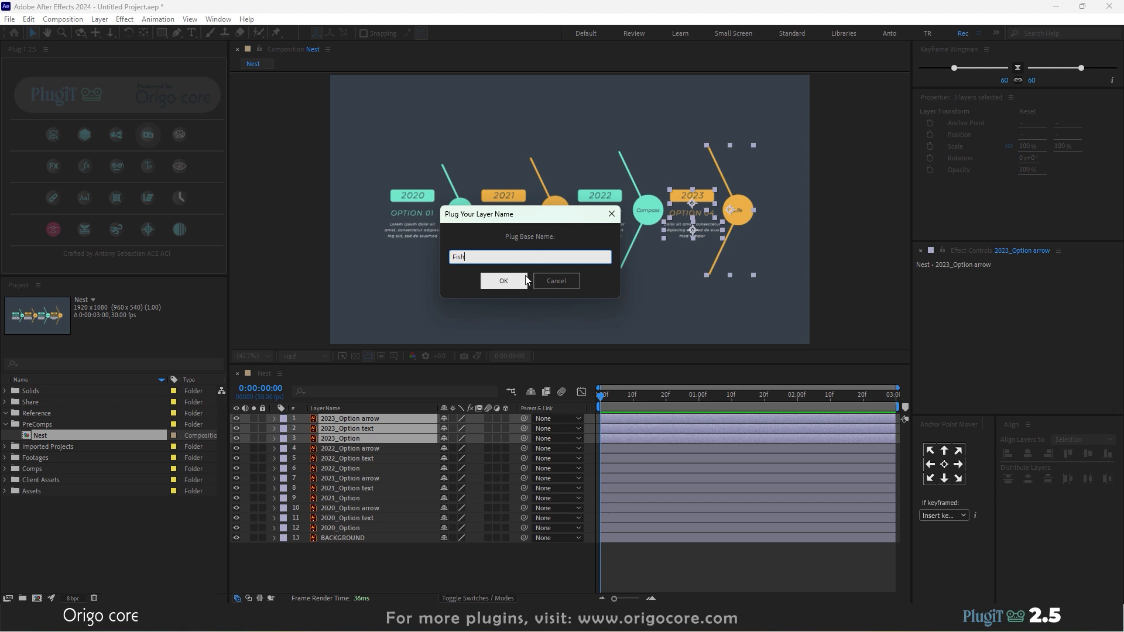
text(_01)
click(503, 281)
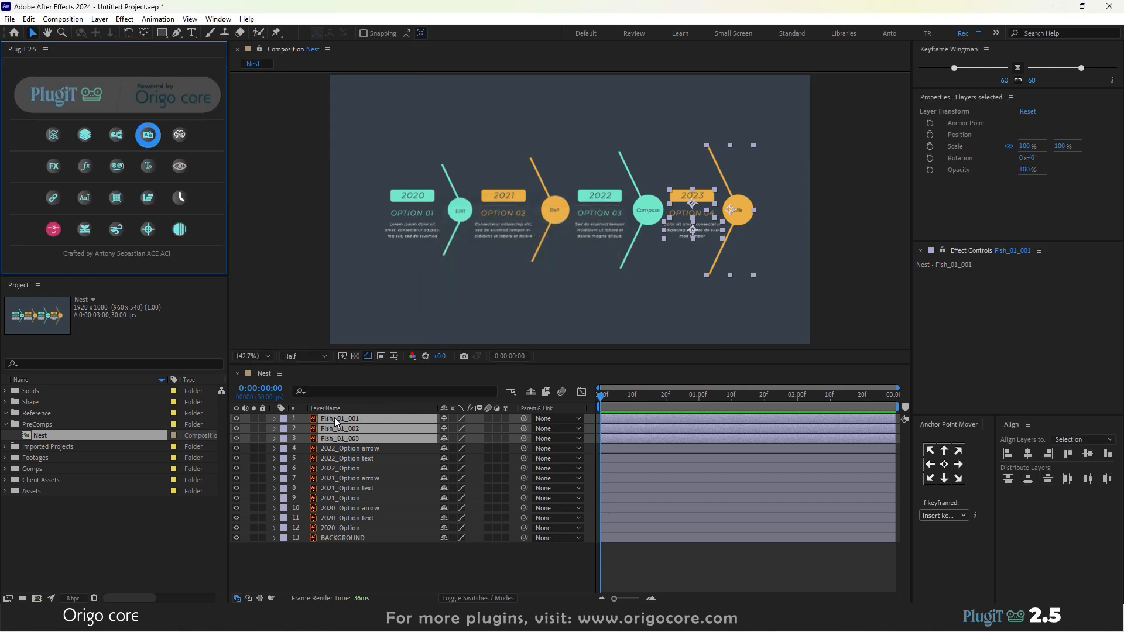
Batch-rename the layers from 2022_Option arrow to BACKGROUND with the base name test, and undo the renaming
click(352, 448)
shift+click(350, 536)
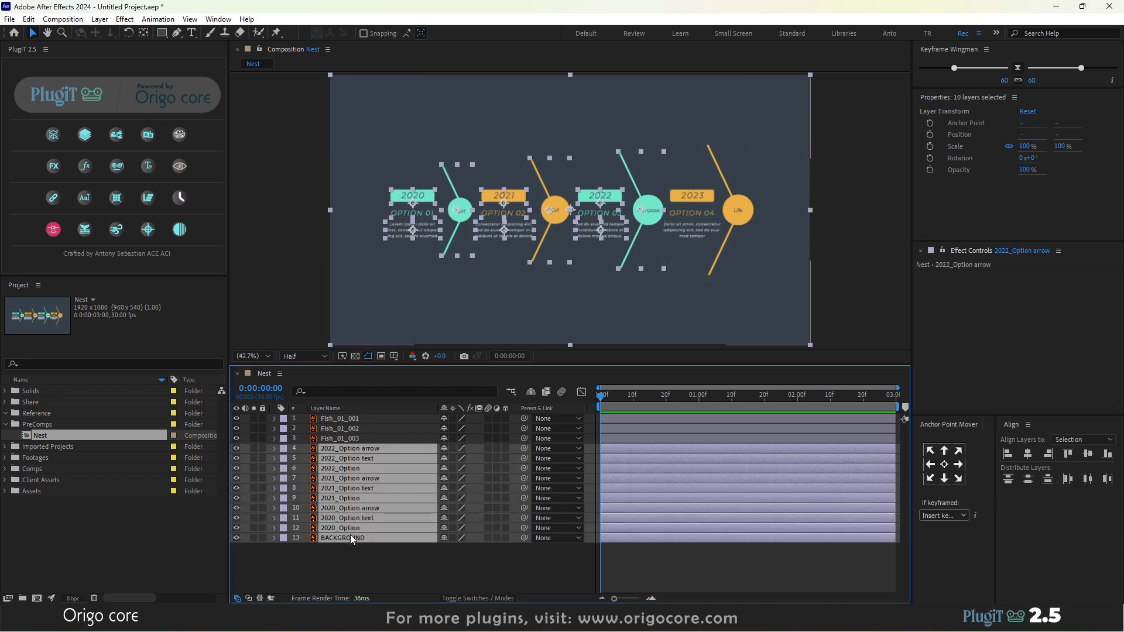
click(155, 139)
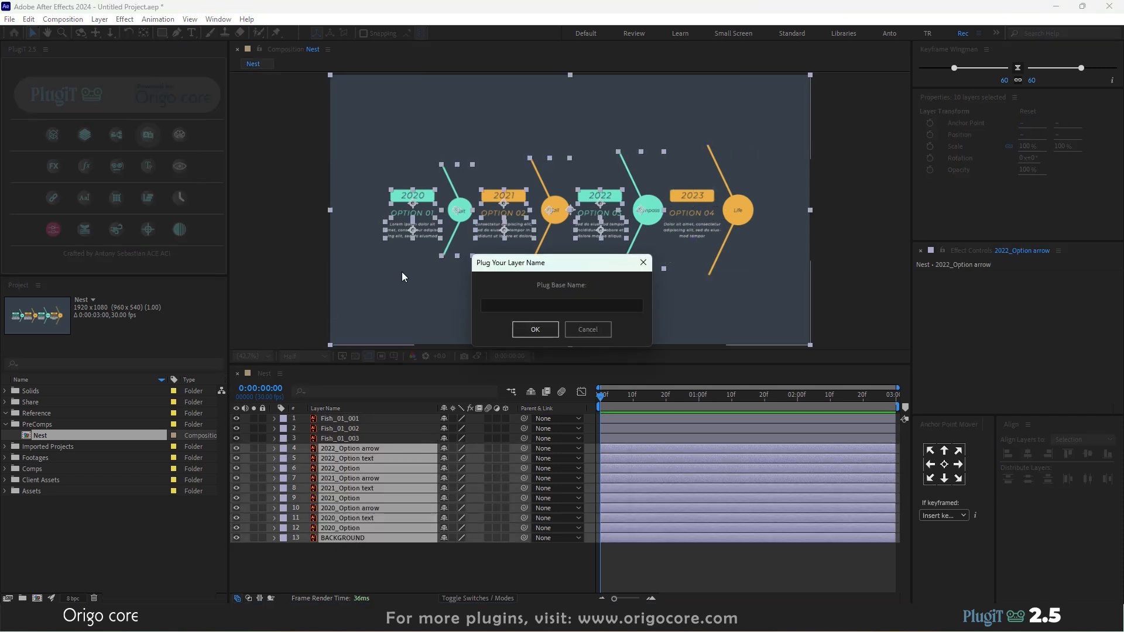
text(test)
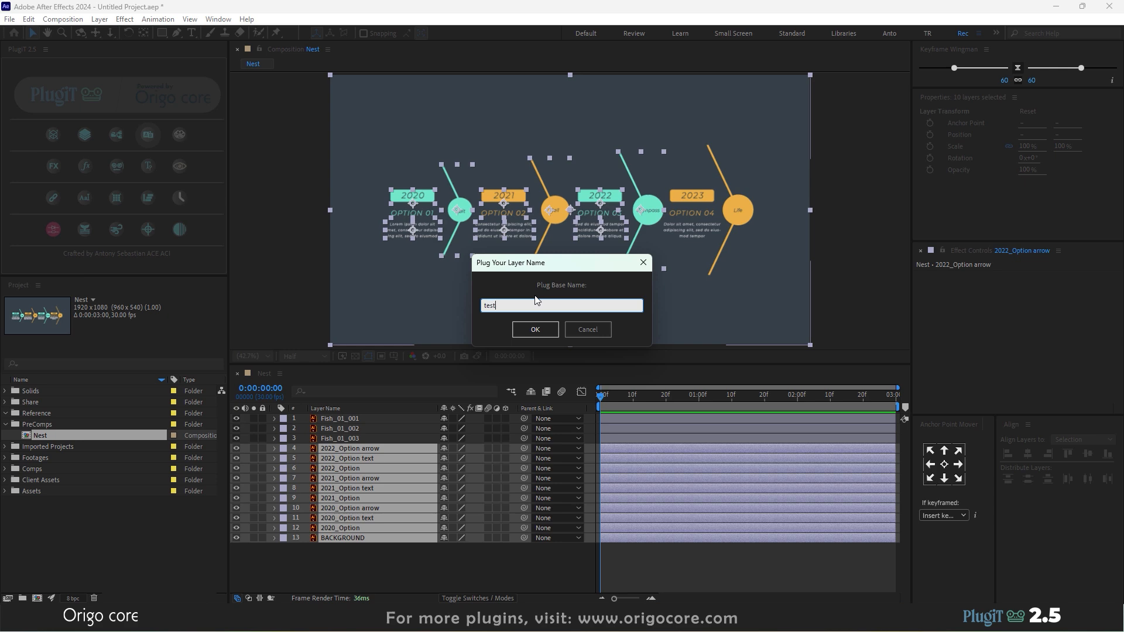
click(518, 330)
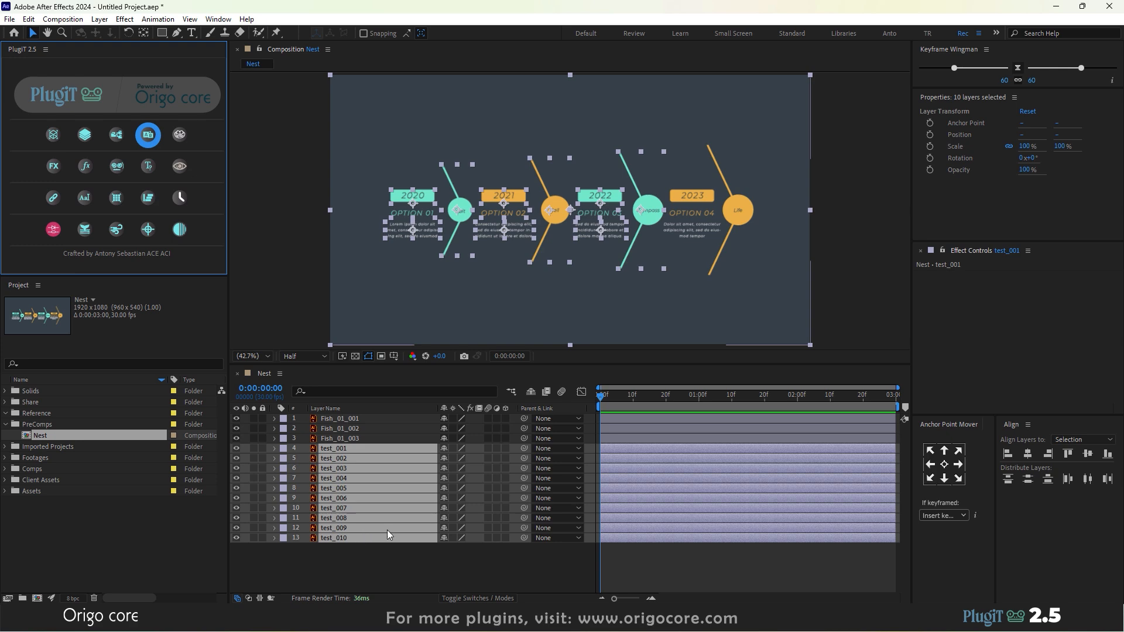
key(ctrl+z)
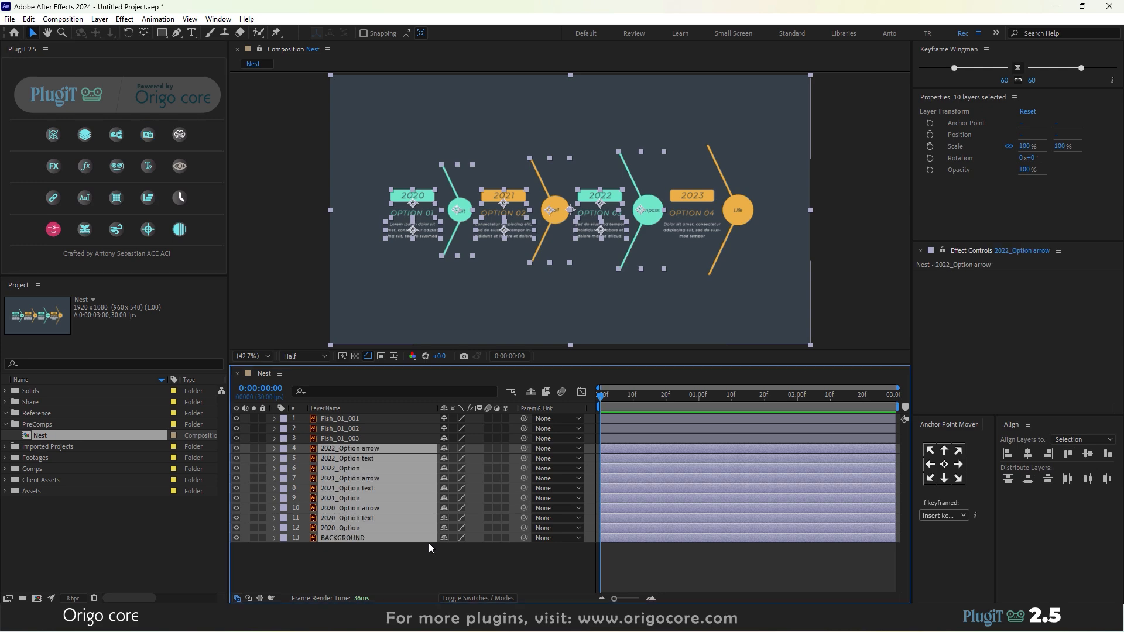
click(410, 547)
Batch-rename the three 2022_Option layers with PlugiT's layer naming tool, using the base name Fish_02
click(368, 442)
click(366, 448)
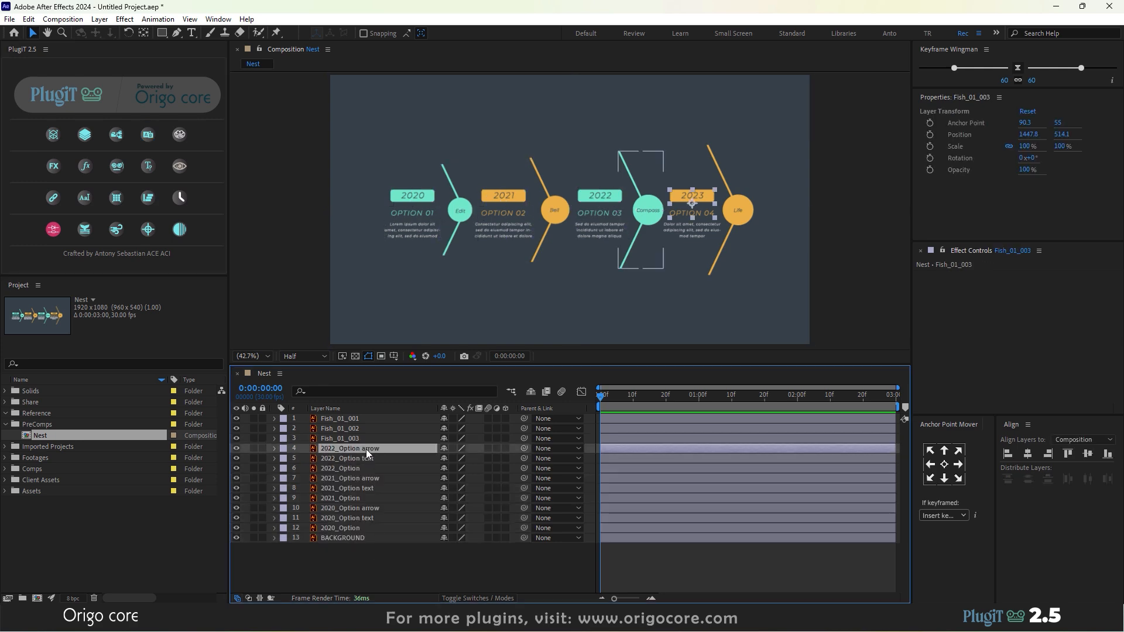
shift+click(364, 467)
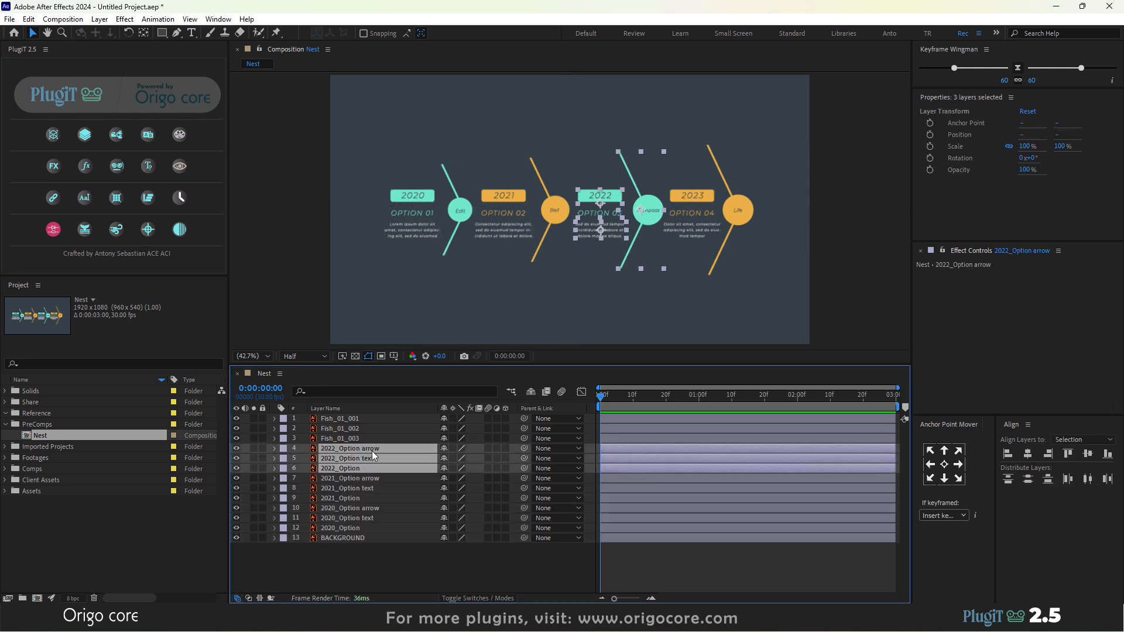
click(148, 135)
click(513, 305)
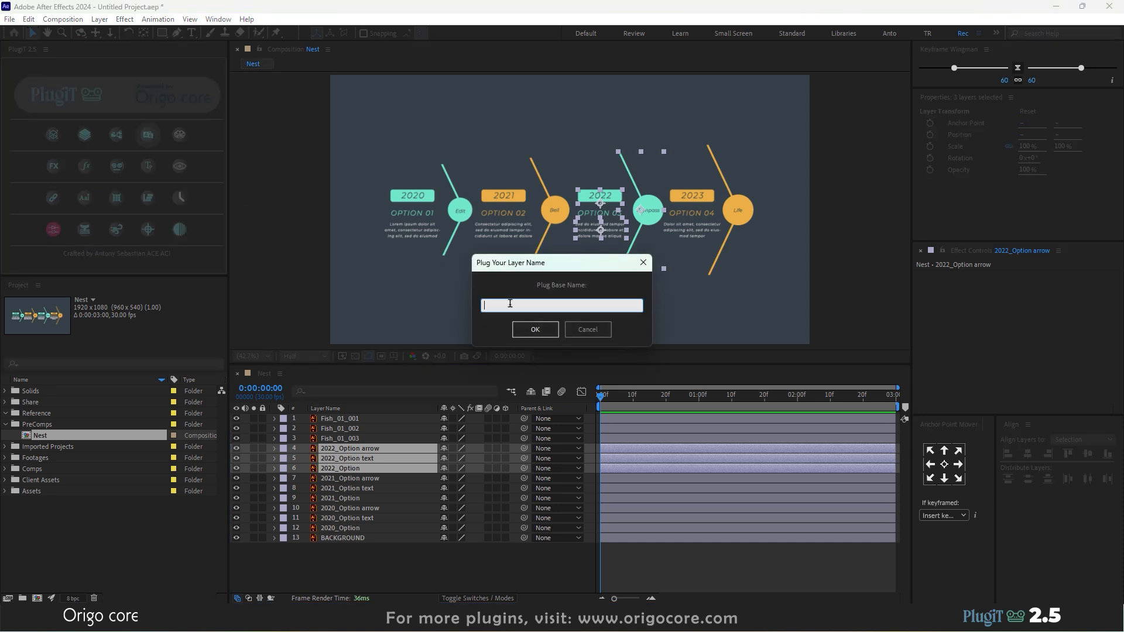
text(S)
key(BackSpace)
text(F)
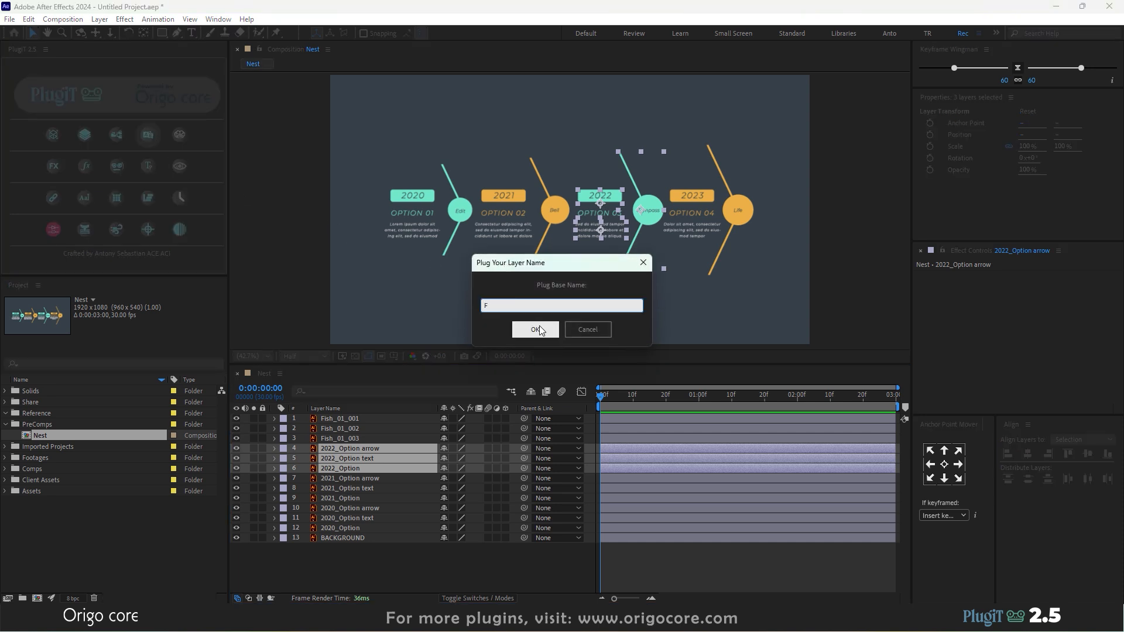
text(ish_02)
click(535, 329)
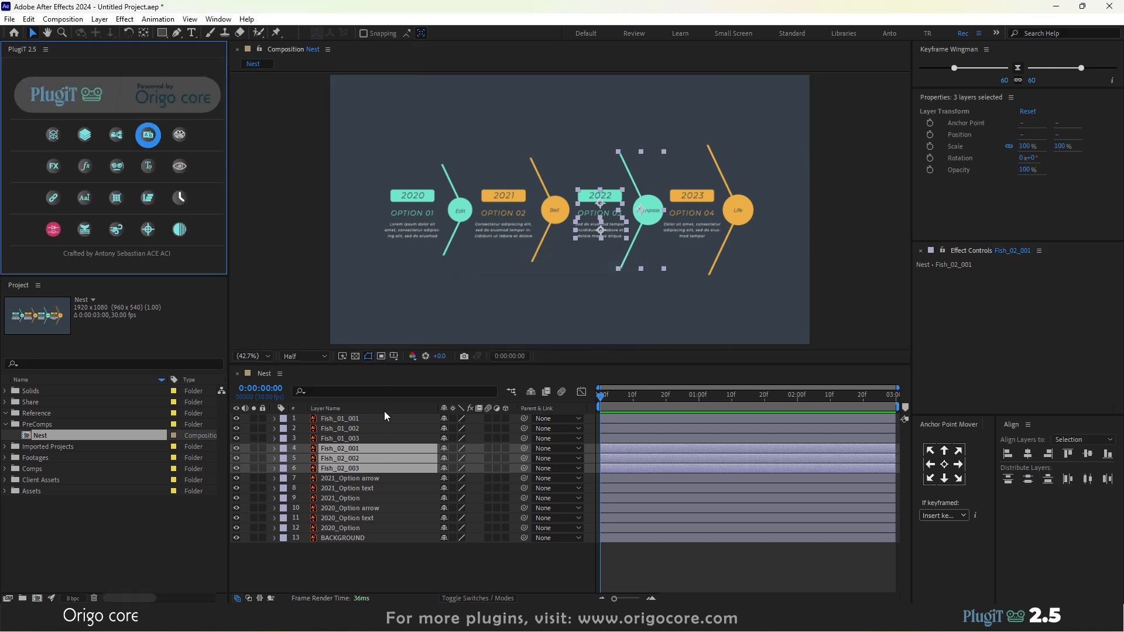
Batch-rename the three 2021_Option layers with PlugiT's layer naming tool, using the base name Fish_03
click(357, 478)
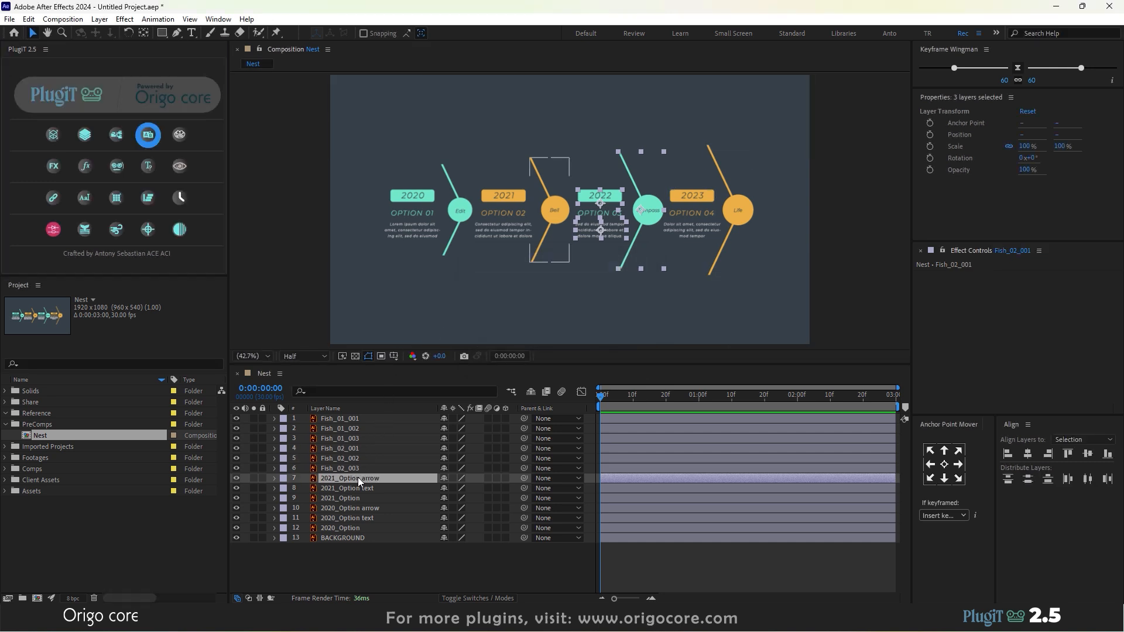
shift+click(360, 497)
click(151, 133)
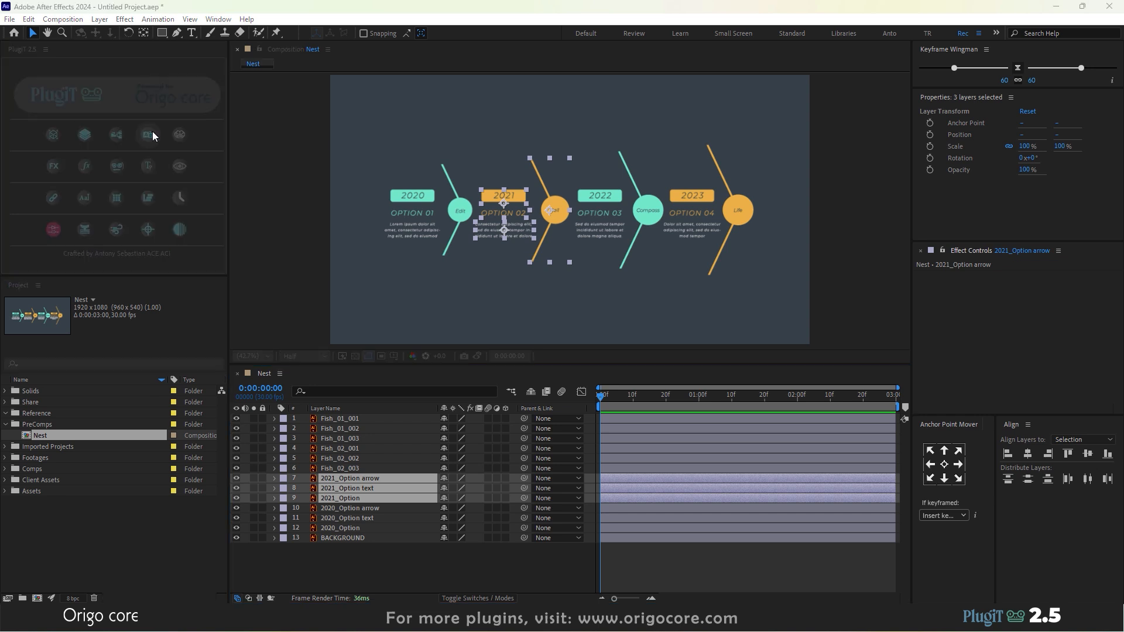
click(499, 304)
text(Fish_03)
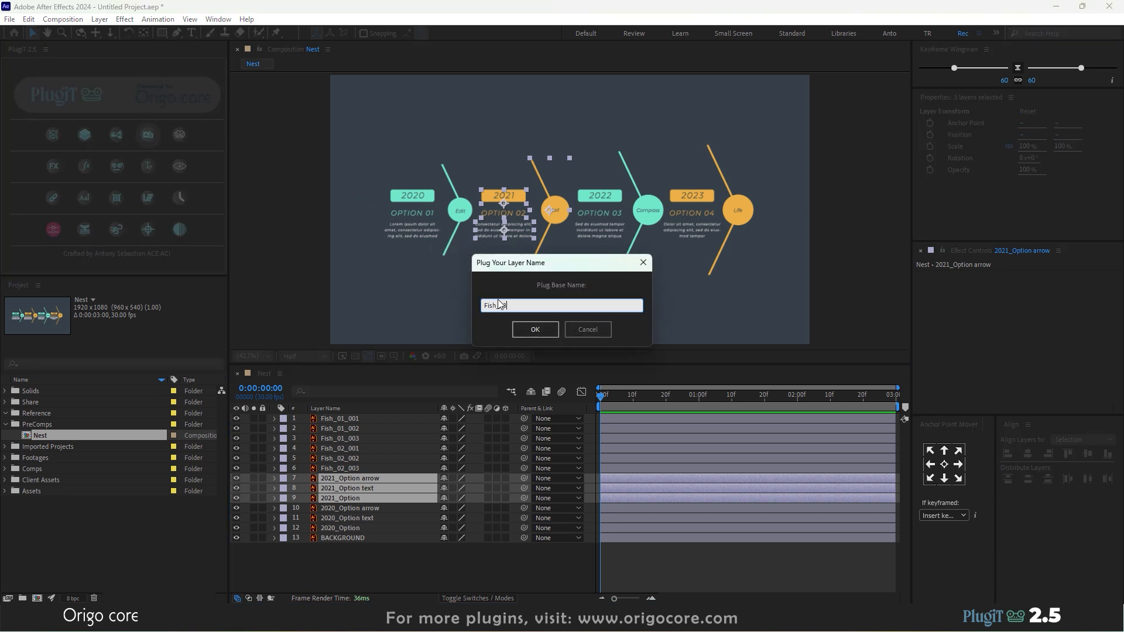
key(Return)
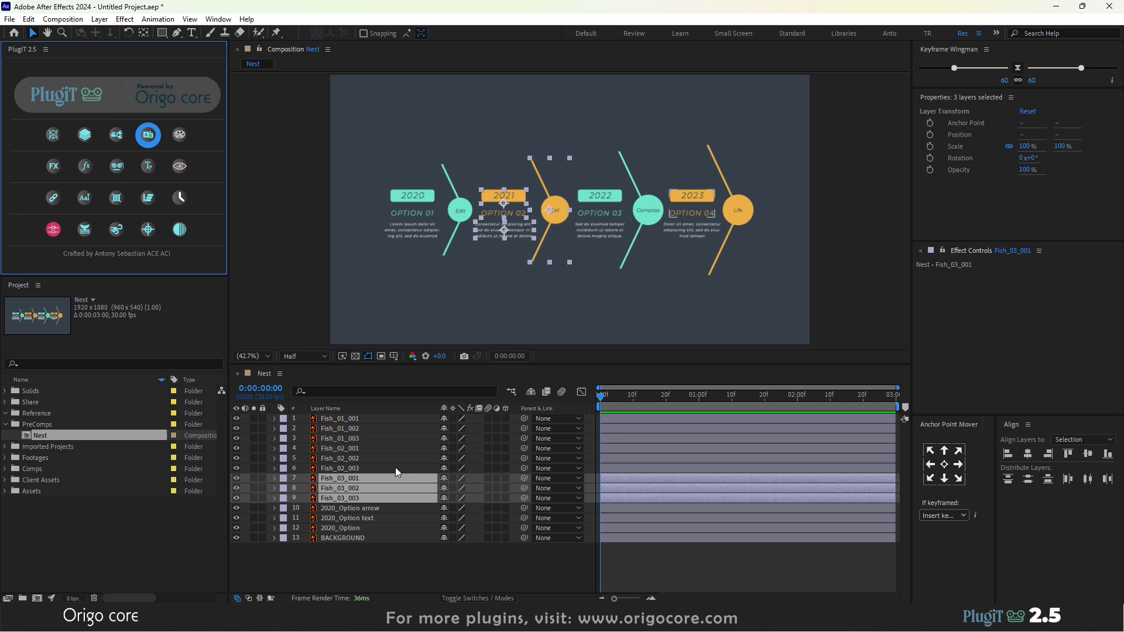
Batch-rename the three 2020_Option layers, leaving out BACKGROUND, with PlugiT's layer naming tool and the base name Fish_04
click(369, 508)
shift+click(363, 538)
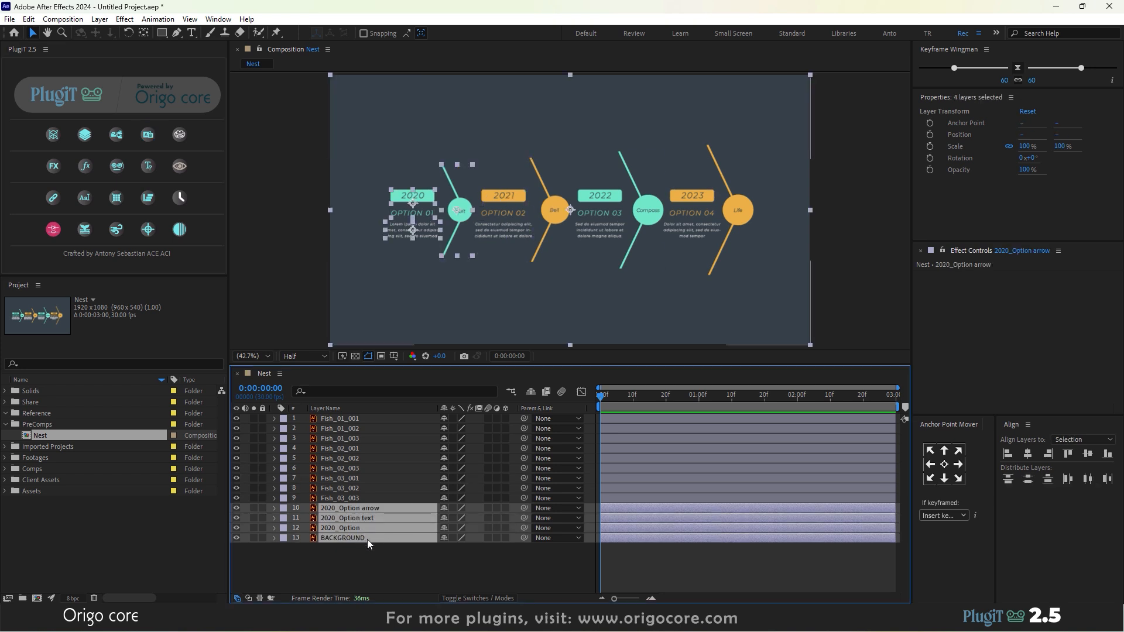
ctrl+click(365, 535)
click(156, 138)
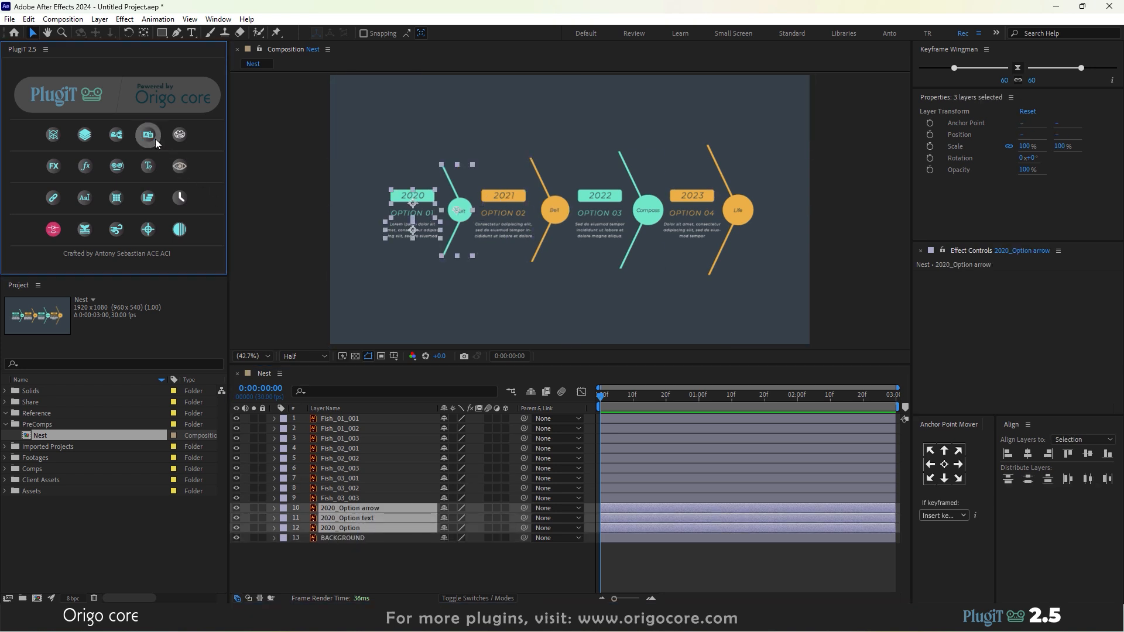
click(548, 305)
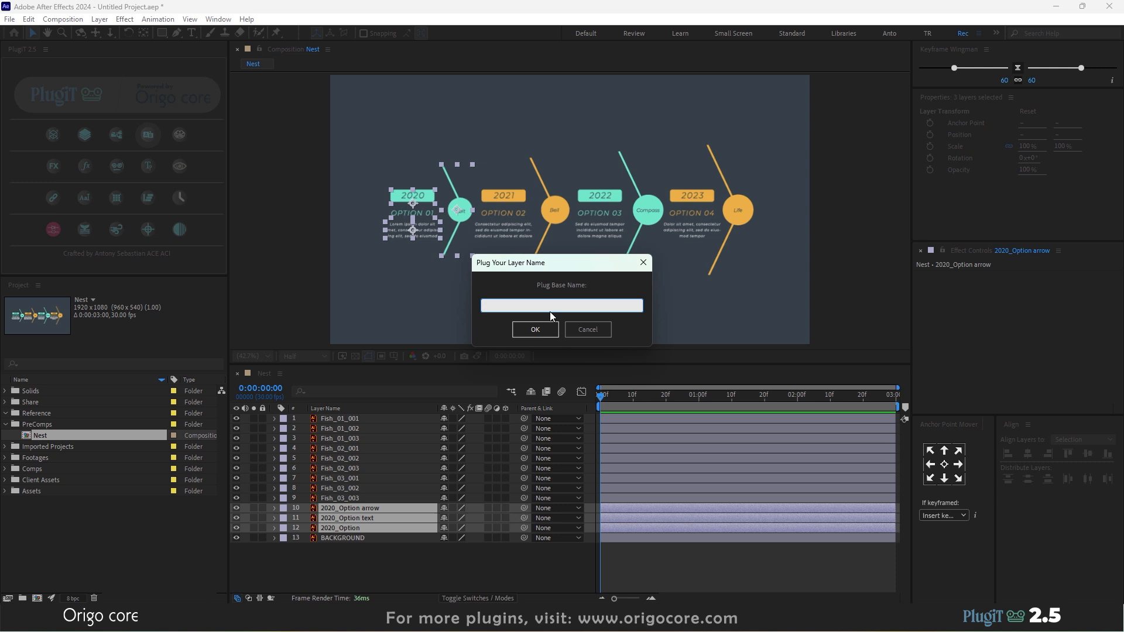
text(Fish_04)
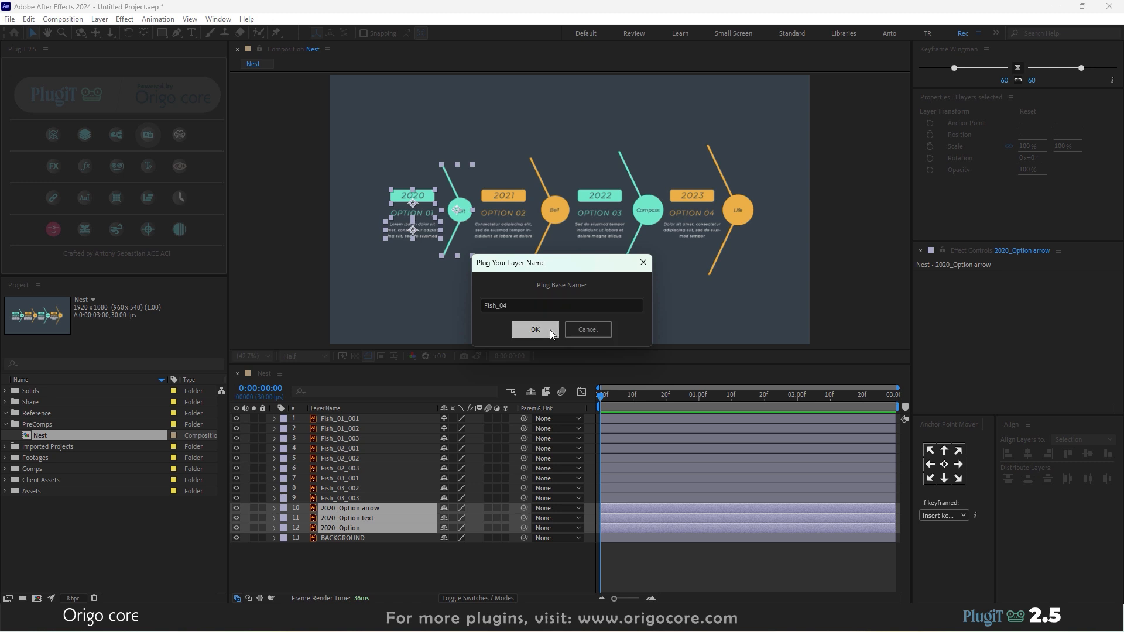
click(550, 329)
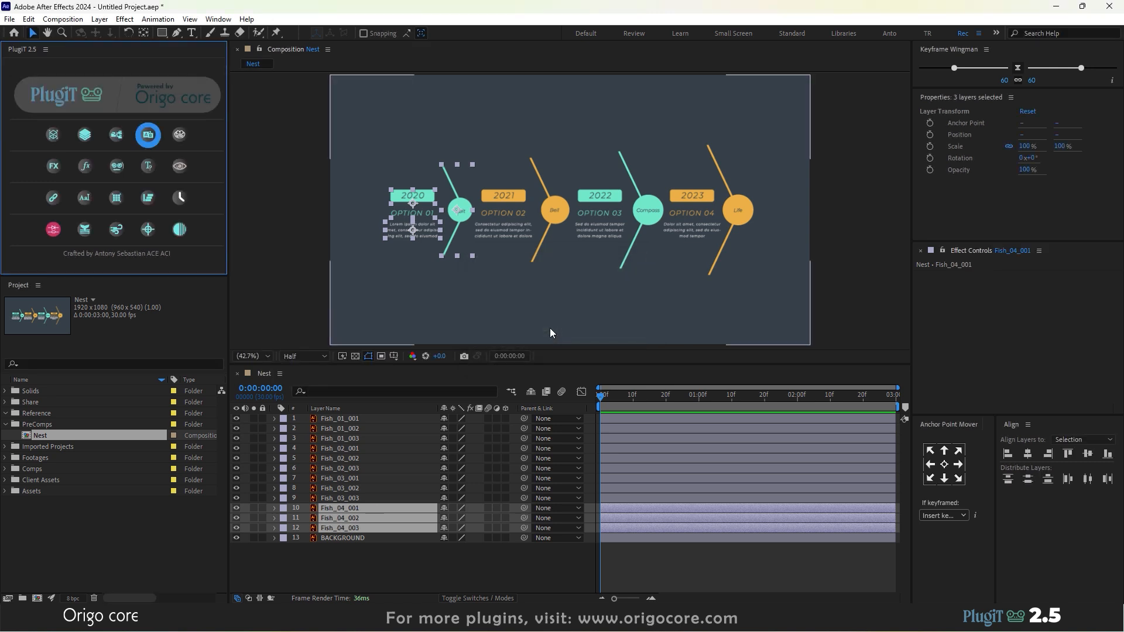
click(384, 567)
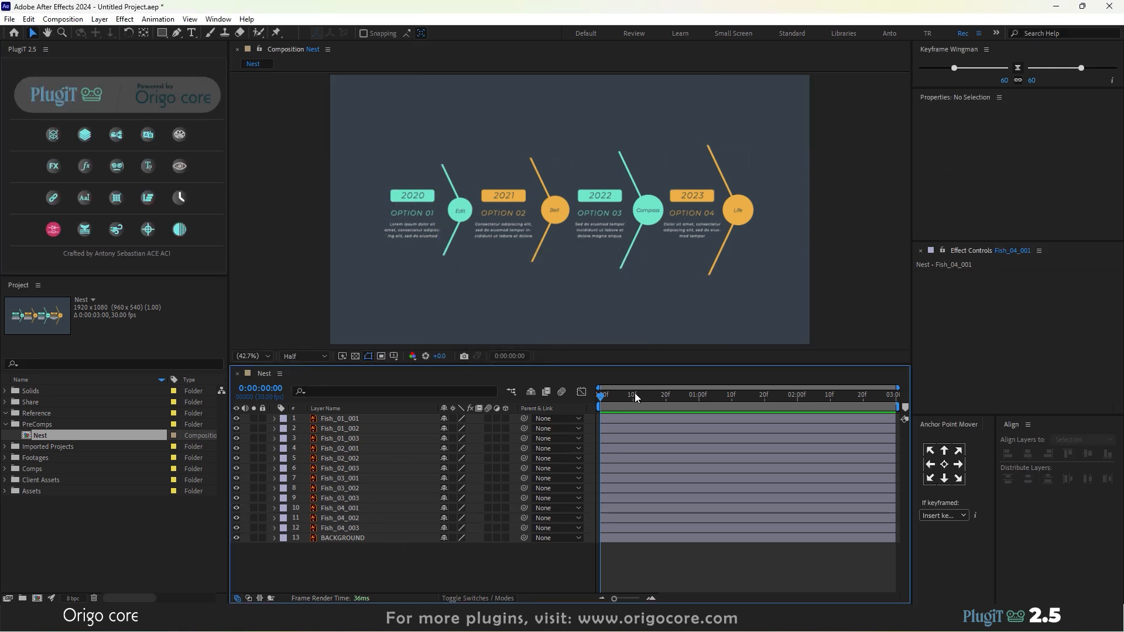
mouse_move(601, 396)
mouse_down()
mouse_move(732, 398)
mouse_move(587, 396)
mouse_up()
right_click(369, 560)
mouse_move(426, 410)
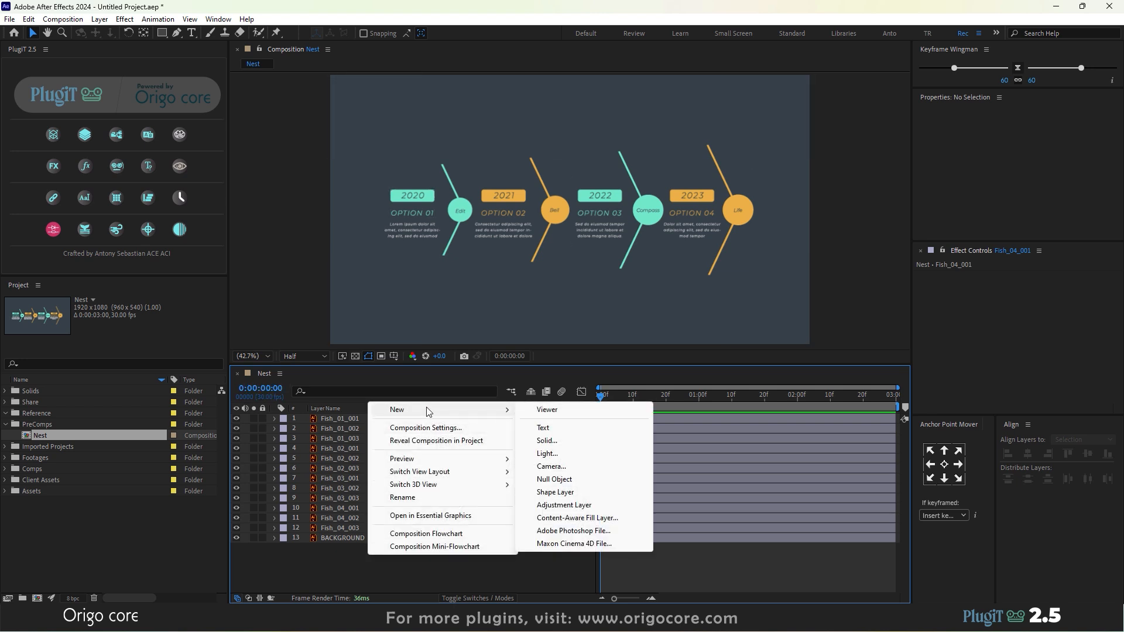
Pre-compose the three layers Fish_01_001 to Fish_01_003 into a new composition named Fish_01
click(359, 419)
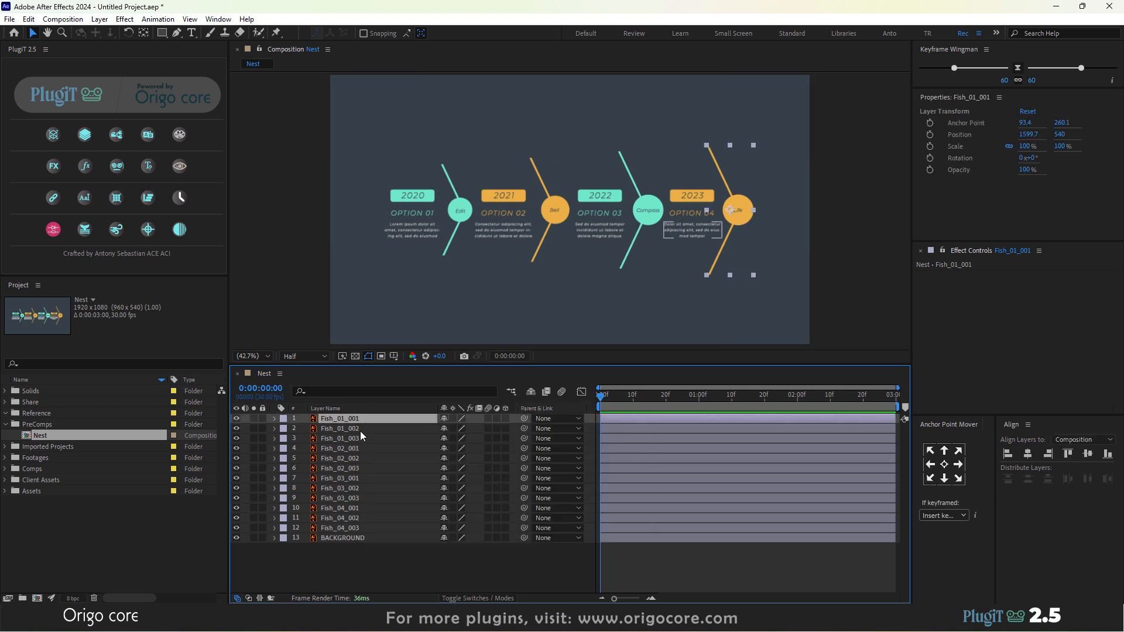
shift+click(352, 439)
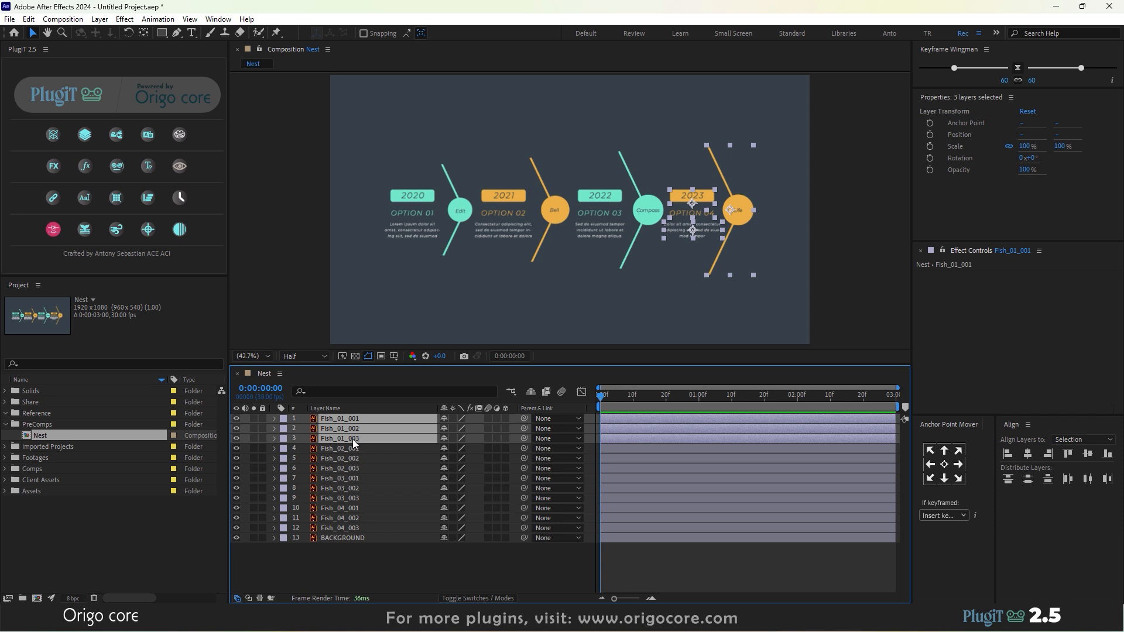
right_click(351, 438)
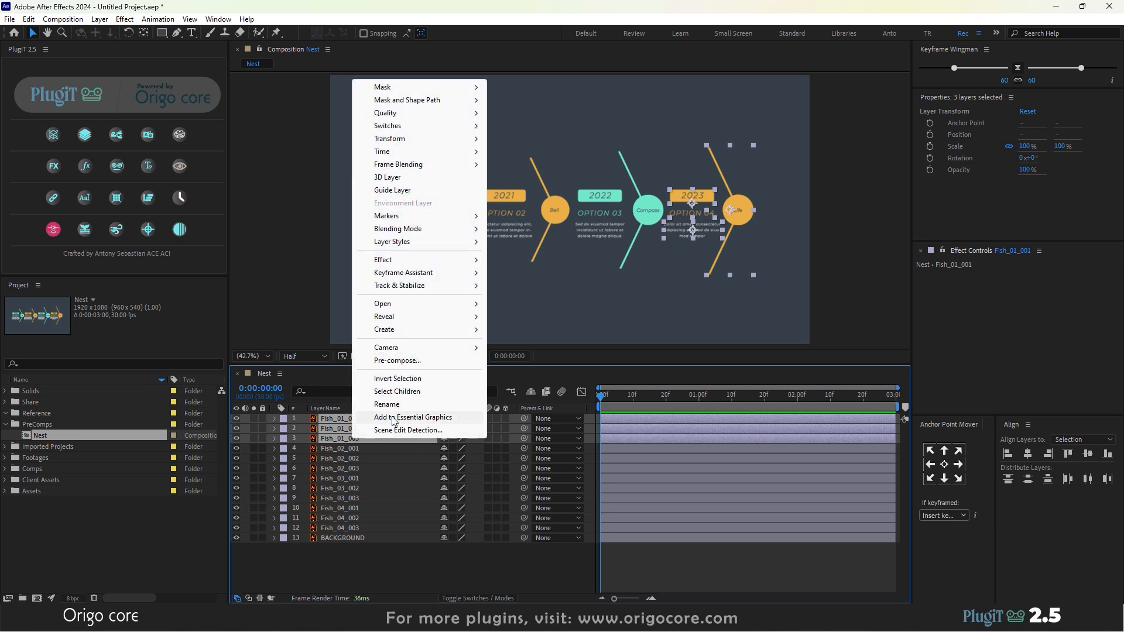
click(412, 361)
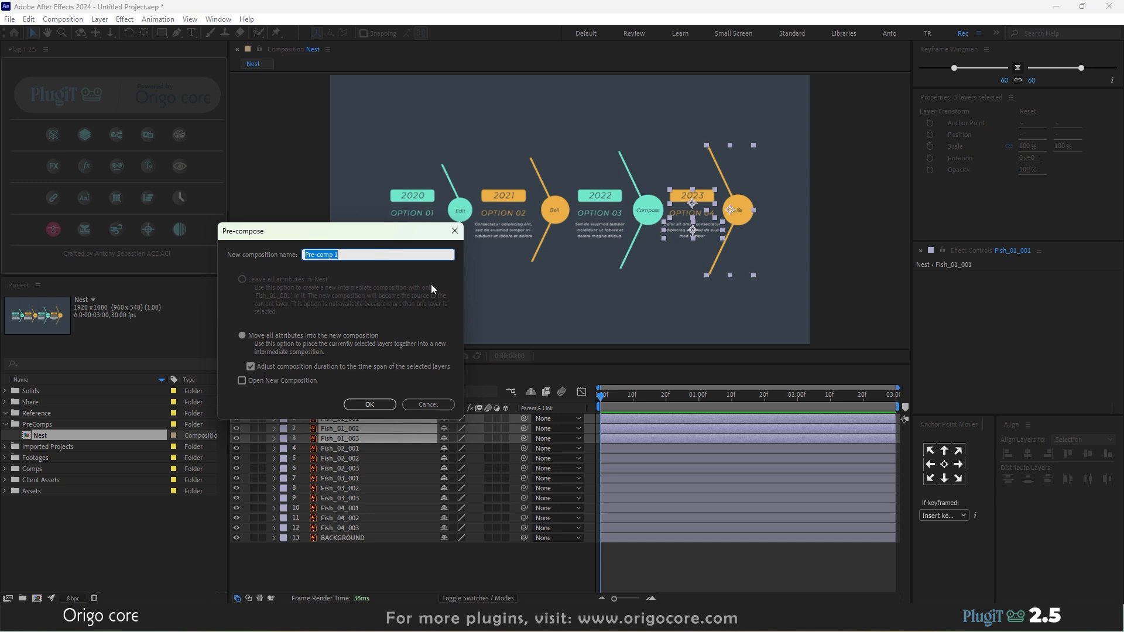
text(Fish_01)
key(Return)
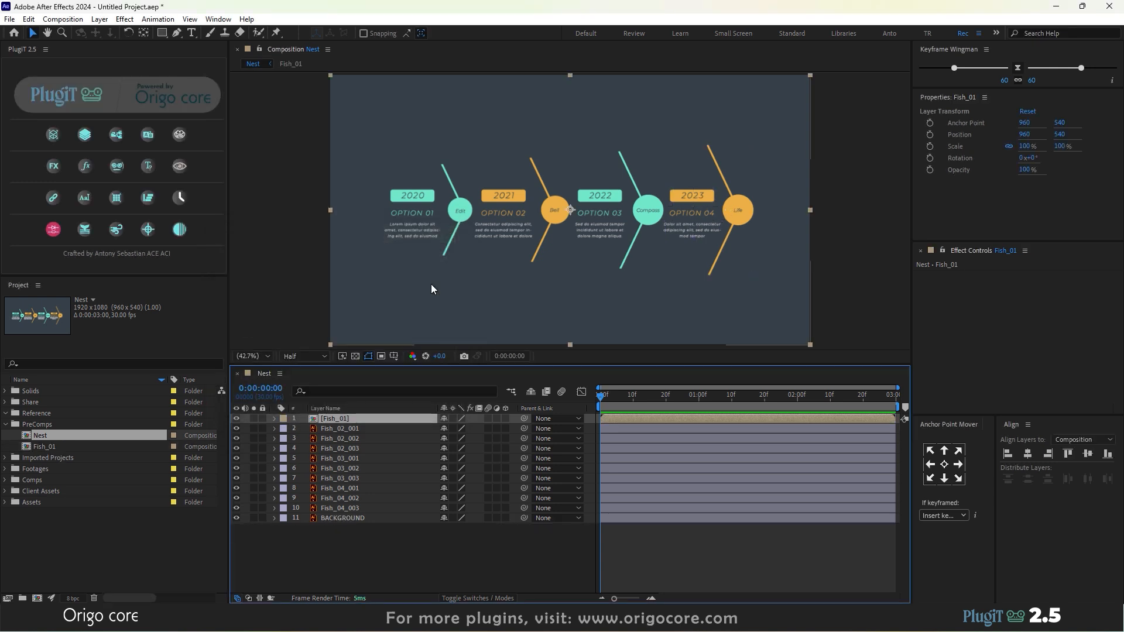
Pre-compose the three layers Fish_02_001 to Fish_02_003 into a new composition named Fish_0
click(359, 429)
shift+click(360, 446)
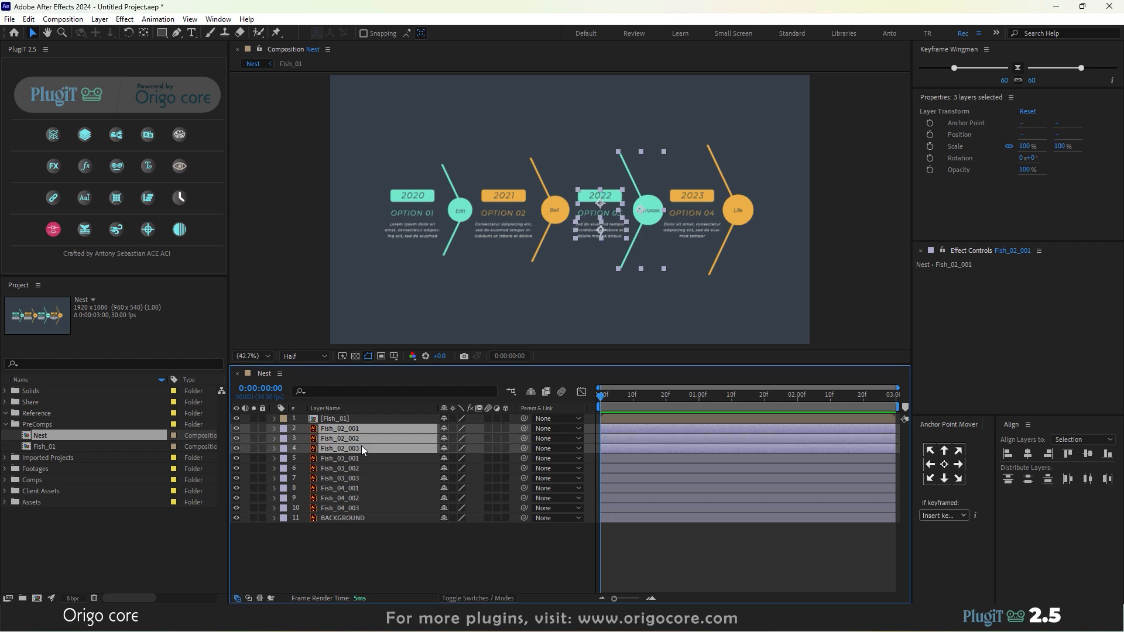
right_click(360, 445)
click(417, 368)
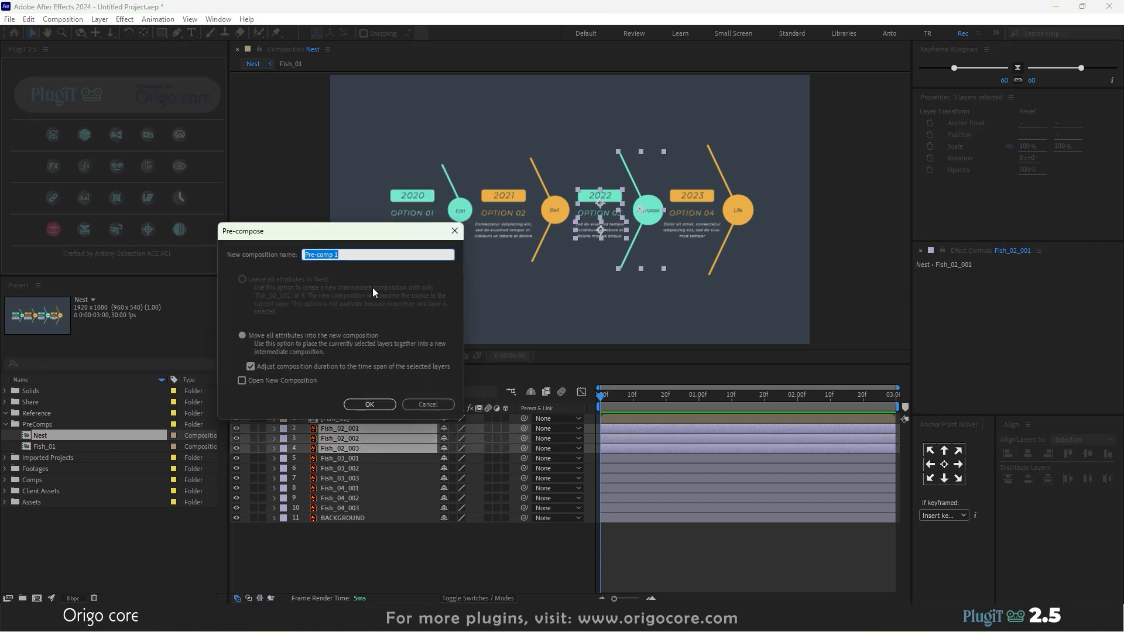
text(Fish_0)
key(Return)
Pre-compose the three layers Fish_03_001 to Fish_03_003 into a new composition named Fish_03
click(337, 438)
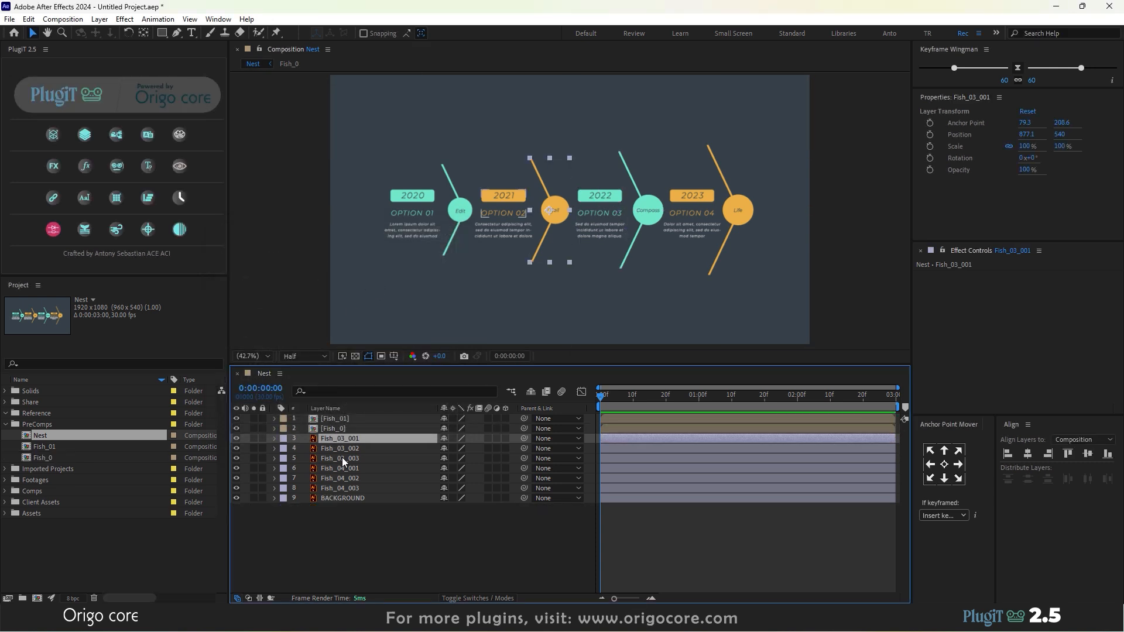
shift+click(342, 458)
right_click(341, 458)
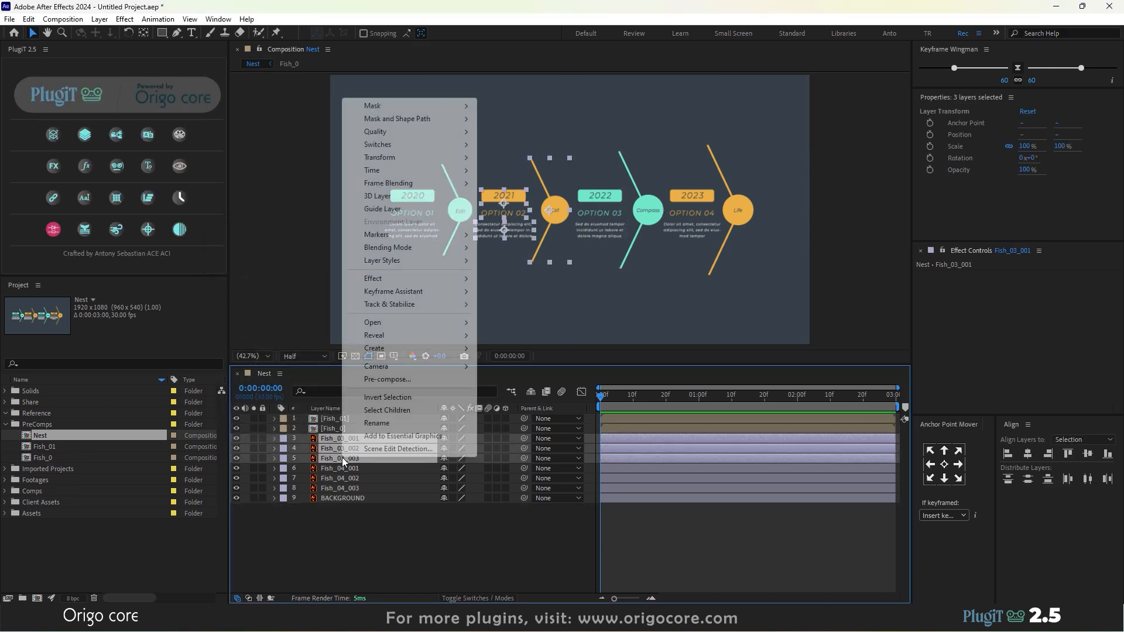
click(387, 379)
text(Fis)
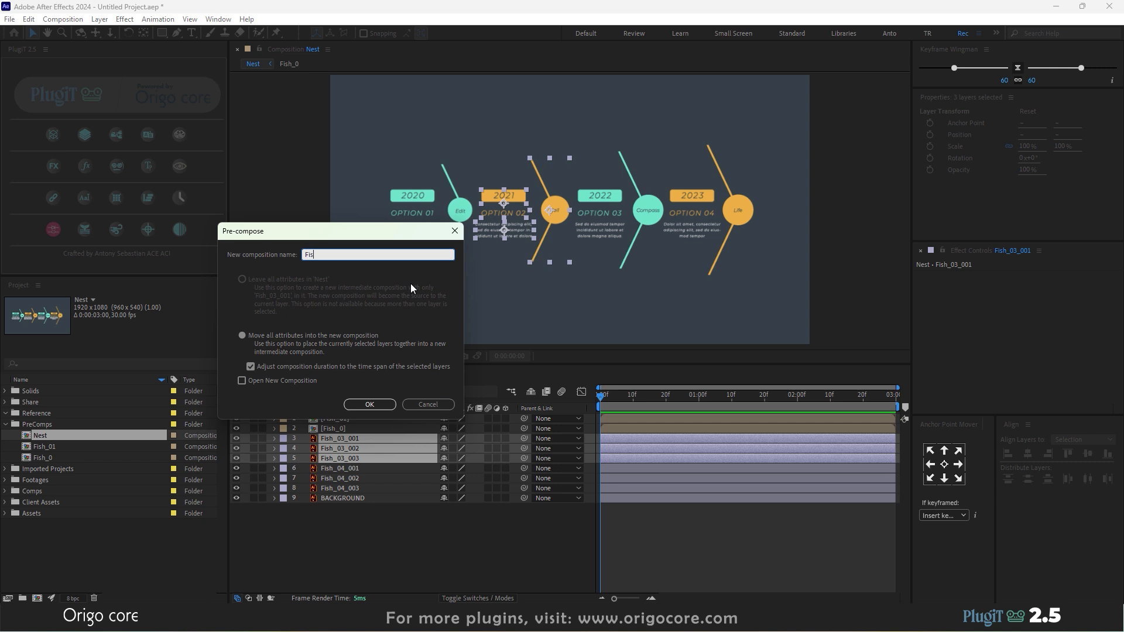
text(h_03)
key(Return)
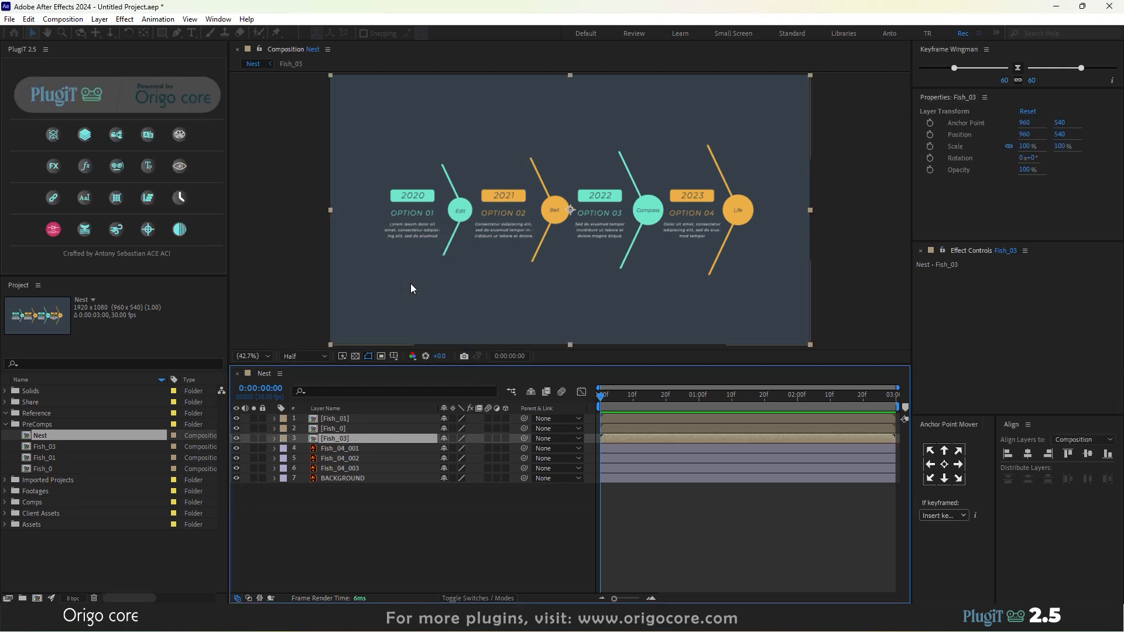
Rename the Fish_0 composition in the PreComps folder as Fish_02
right_click(343, 430)
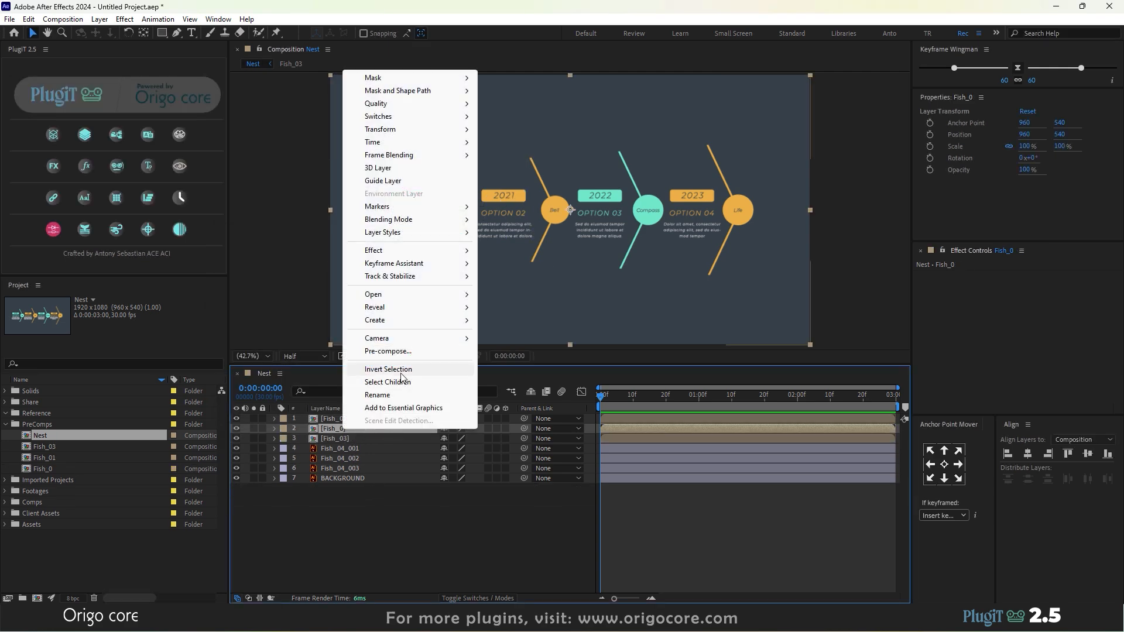
right_click(49, 469)
click(89, 459)
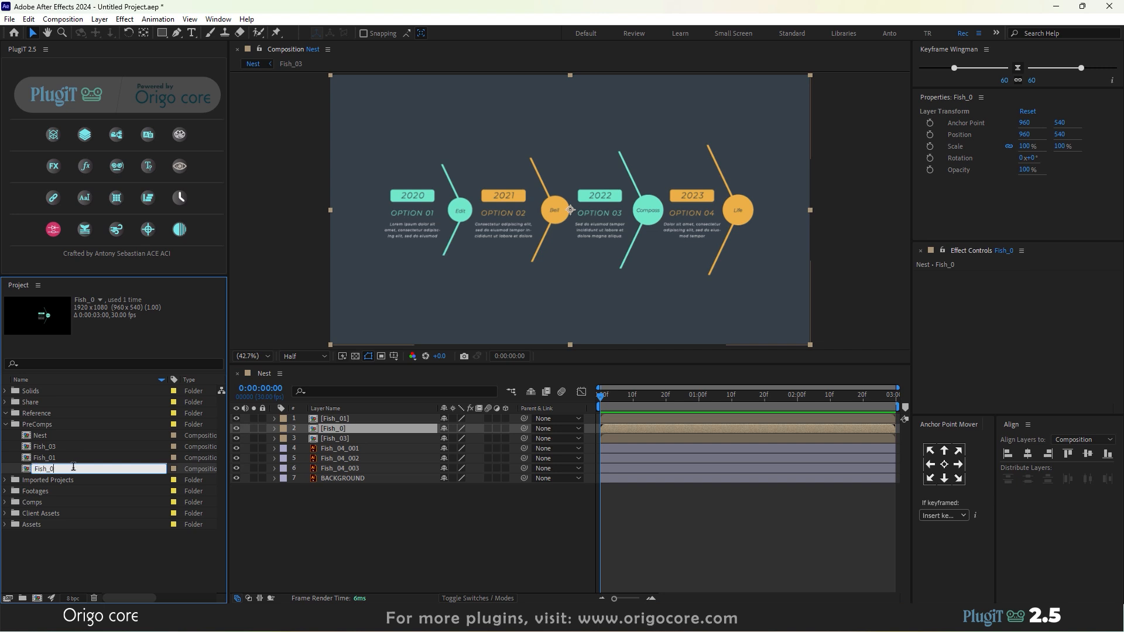
text(2)
key(Return)
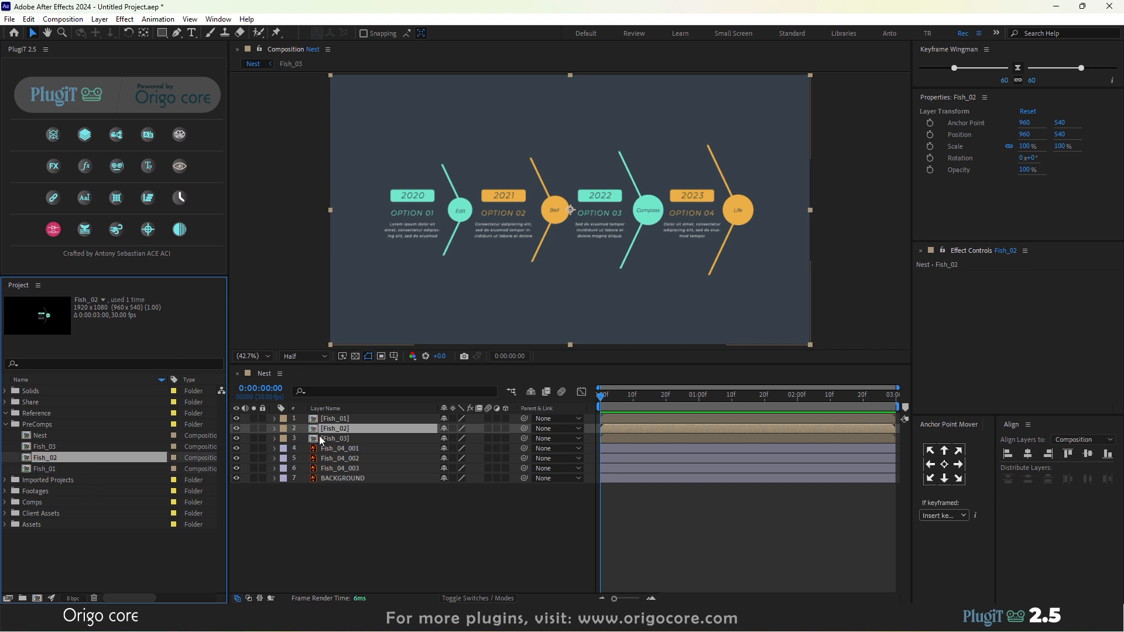
Pre-compose the three layers Fish_04_001 to Fish_04_003 into a new composition named Fish_04, and clear the layer selection
click(339, 448)
shift+click(339, 468)
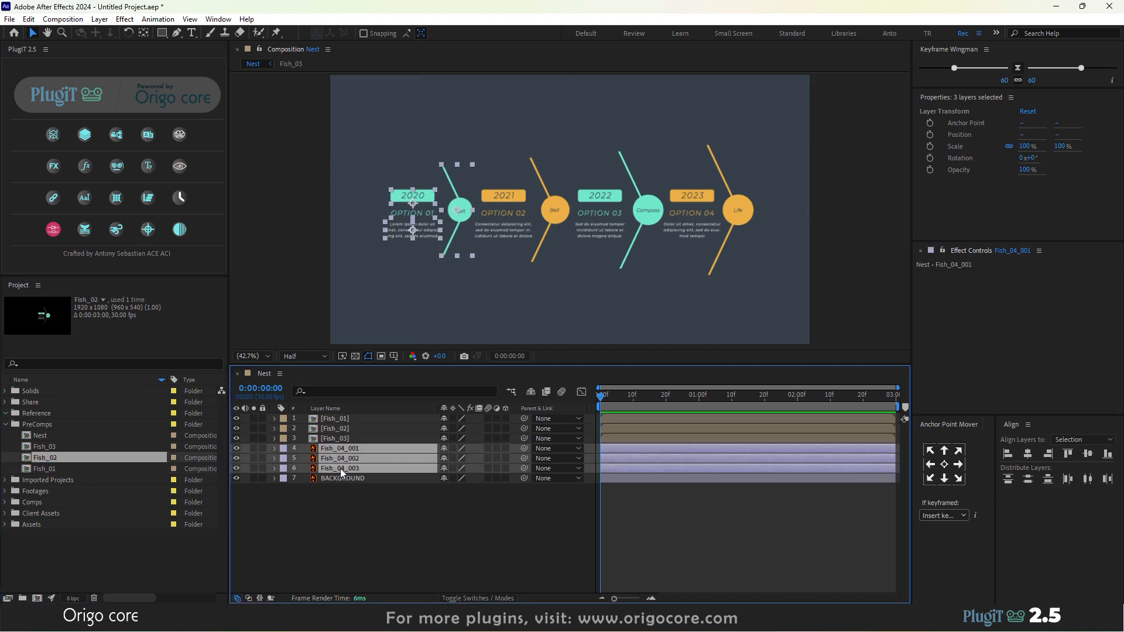
right_click(339, 468)
click(383, 391)
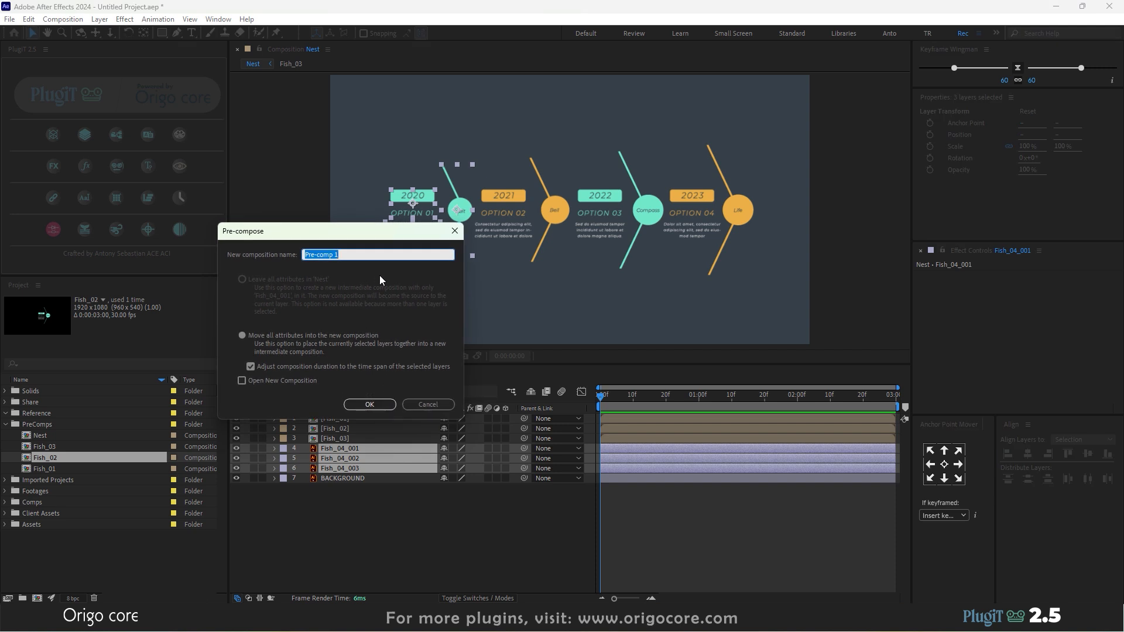
text(Fish_04)
key(Return)
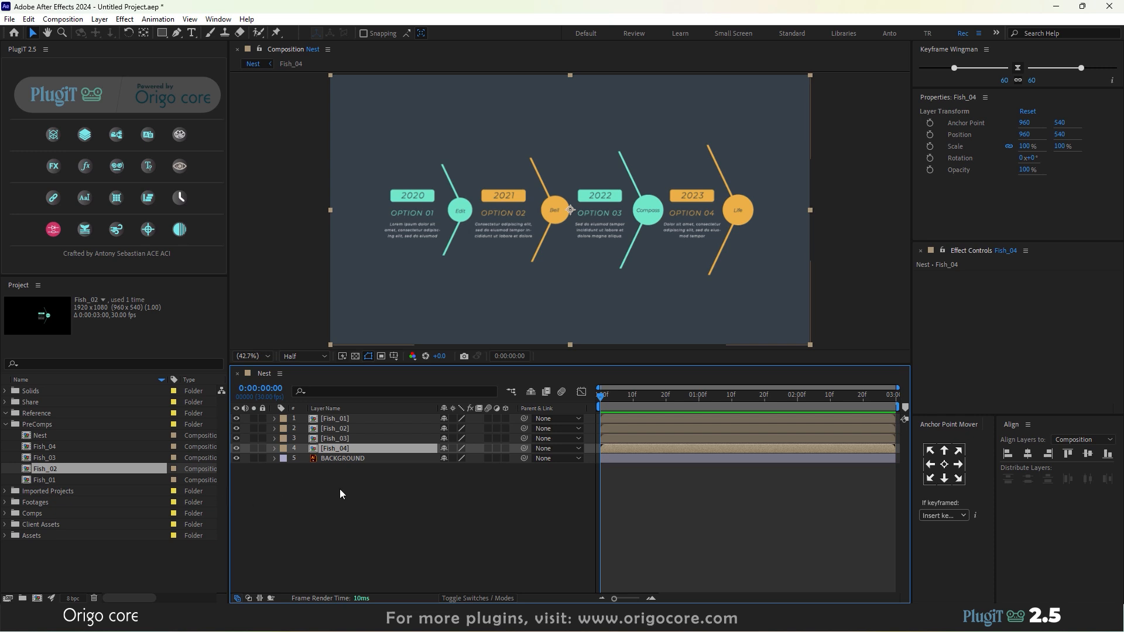
click(340, 493)
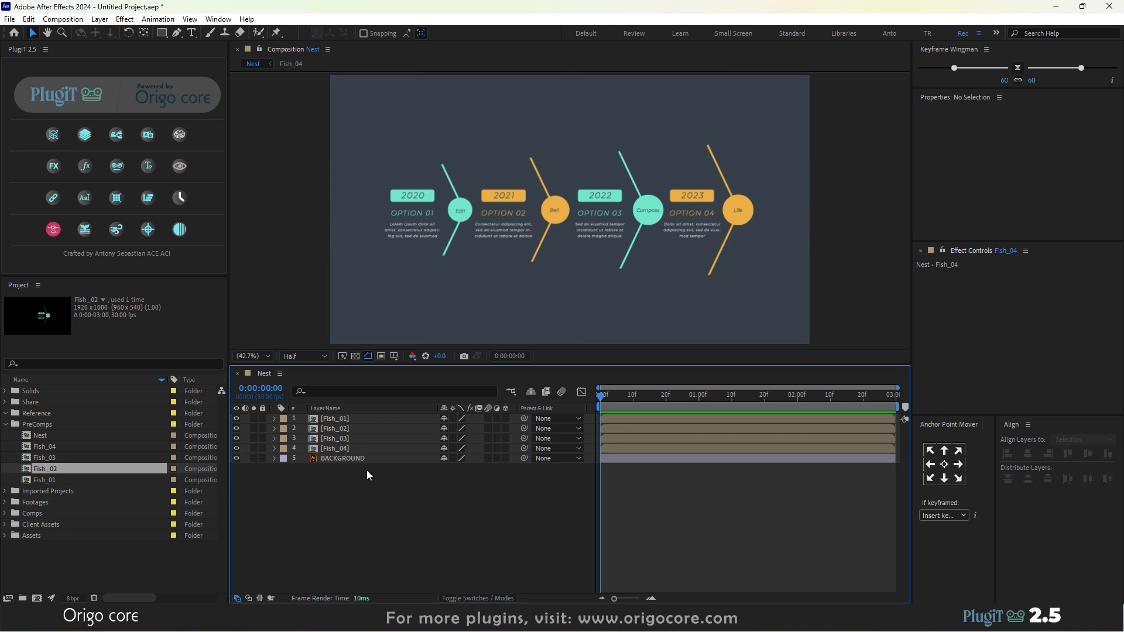
click(363, 419)
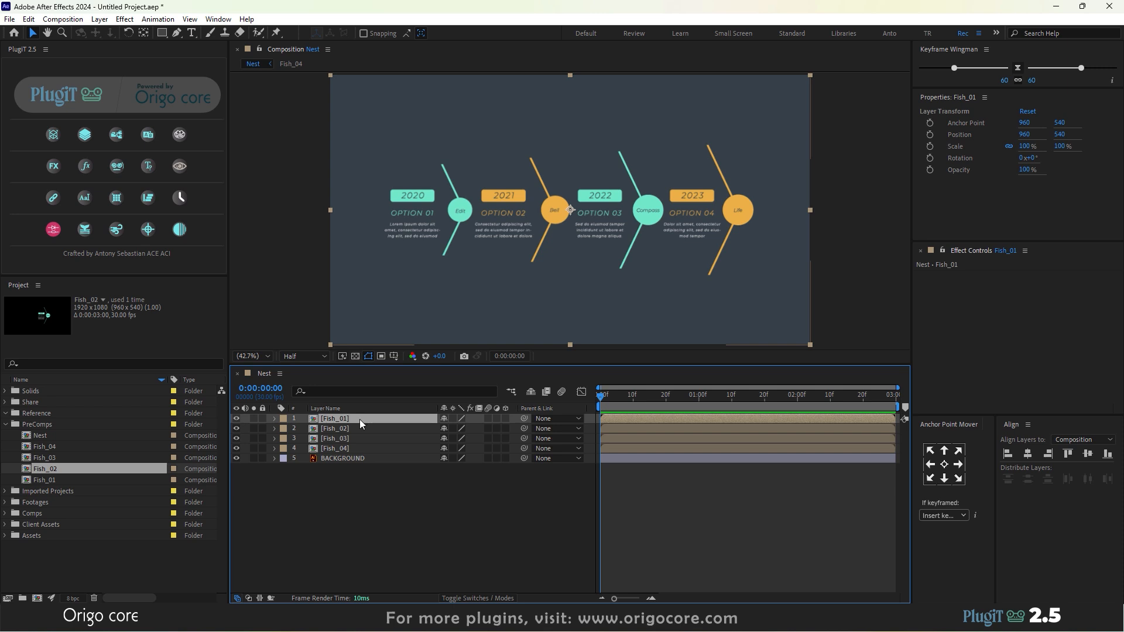
click(364, 481)
right_click(351, 489)
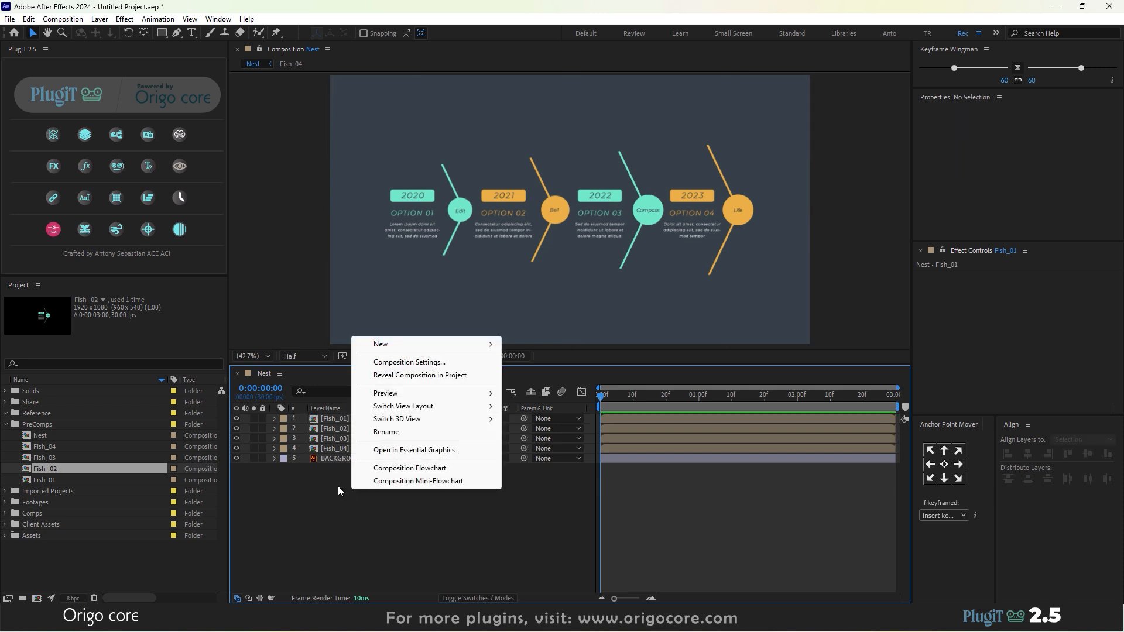
click(338, 485)
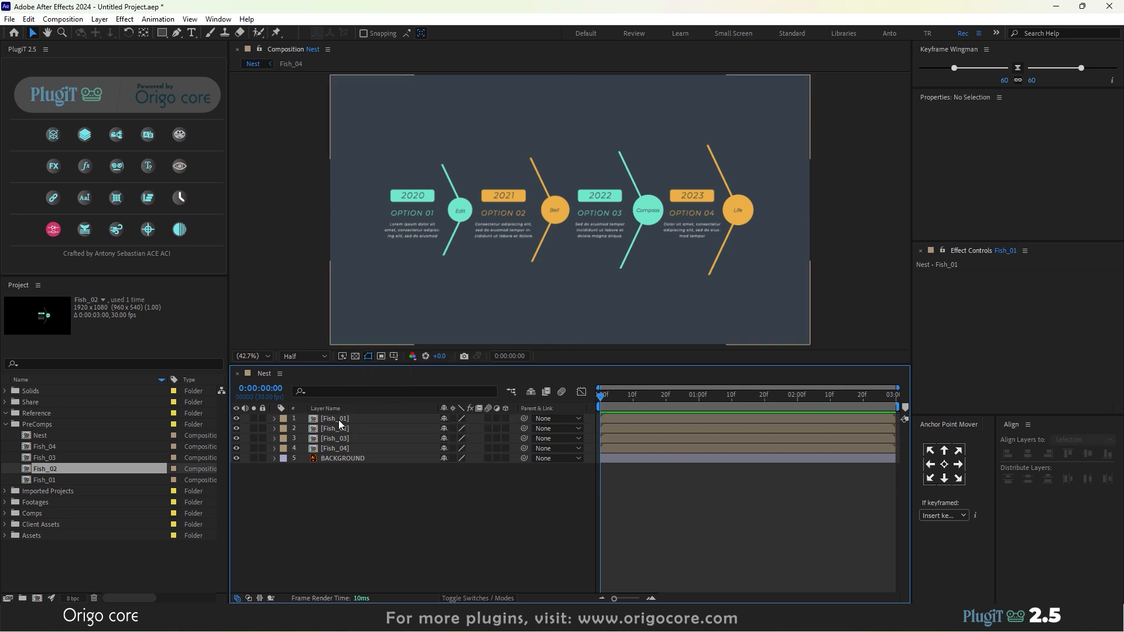
Open the Fish_01 composition from the Nest composition and go through its three layers one by one
double_click(339, 419)
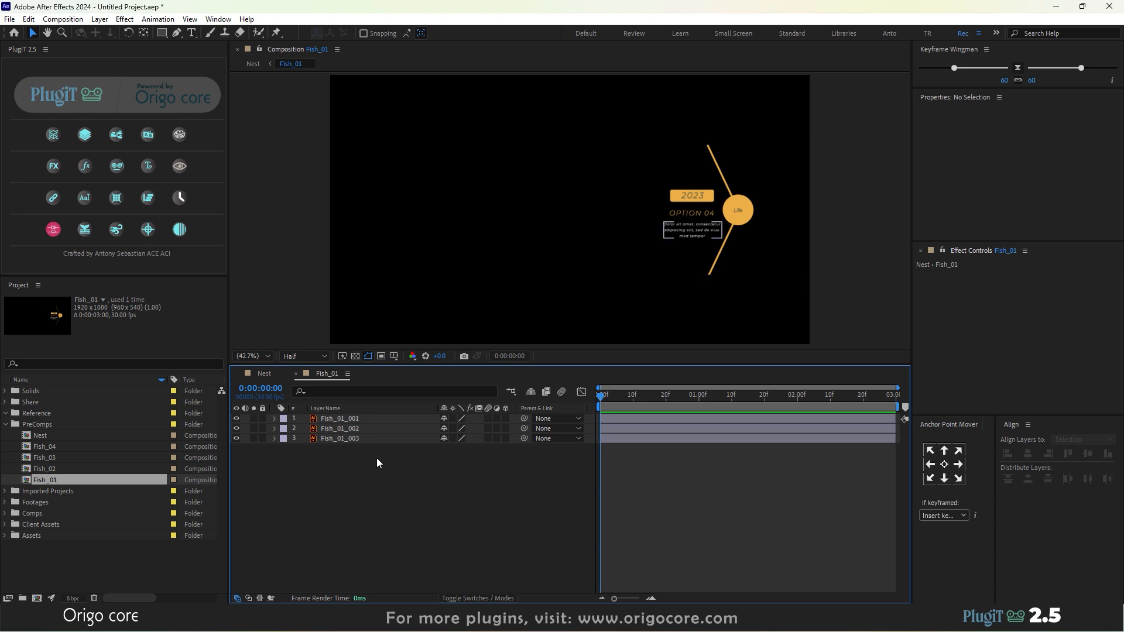
click(357, 438)
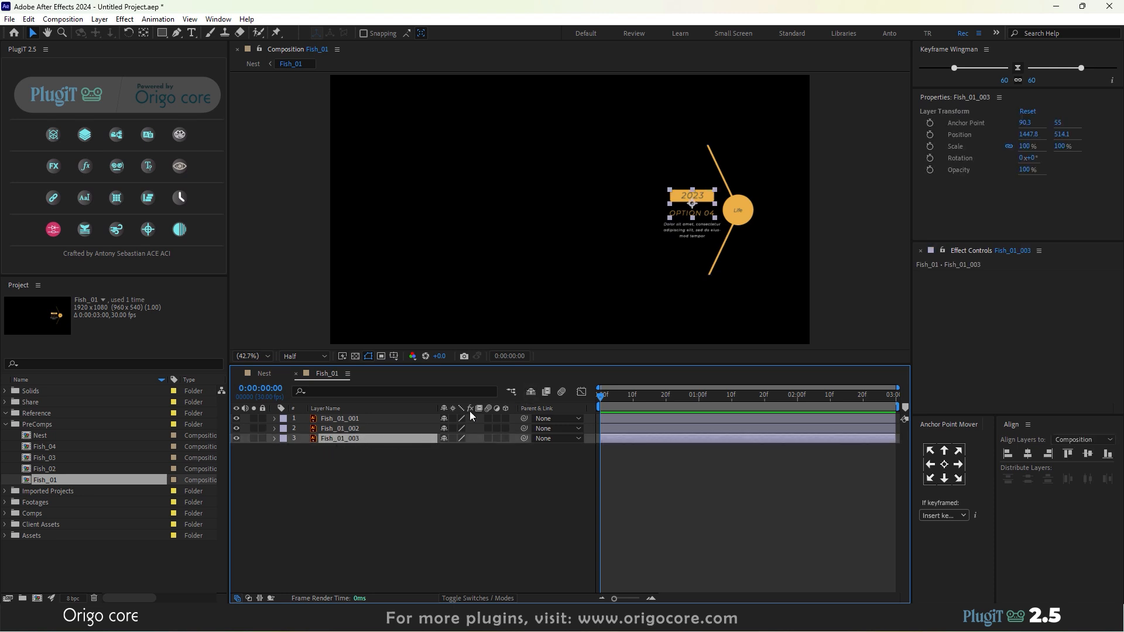
click(363, 427)
click(364, 420)
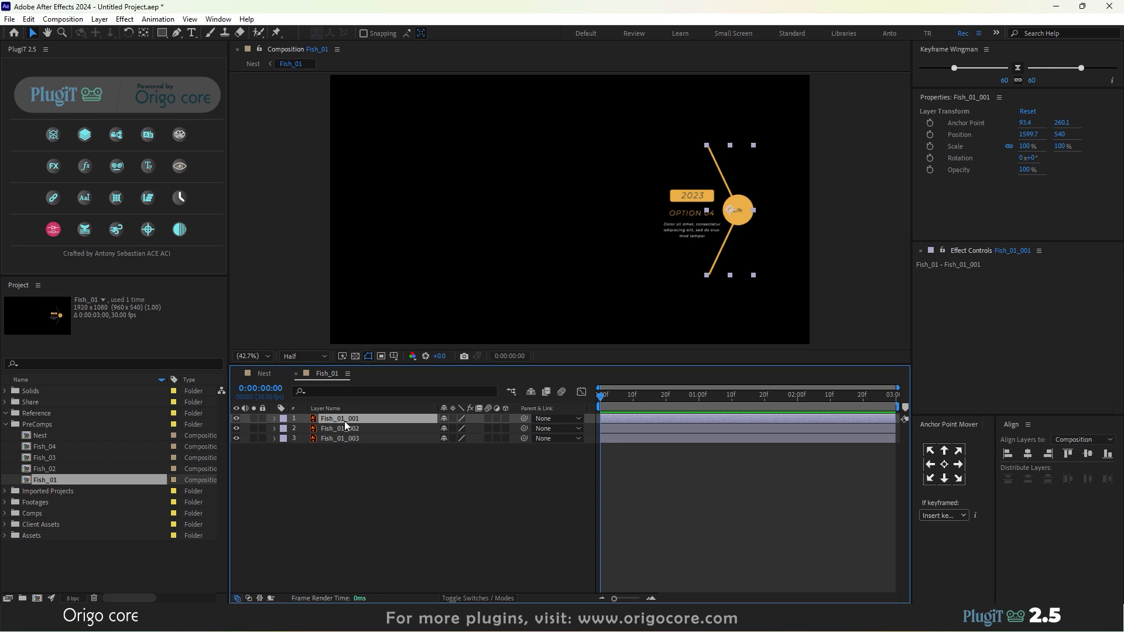
Check the source names of the layers in Fish_01, and return to showing their layer names
click(352, 444)
click(353, 411)
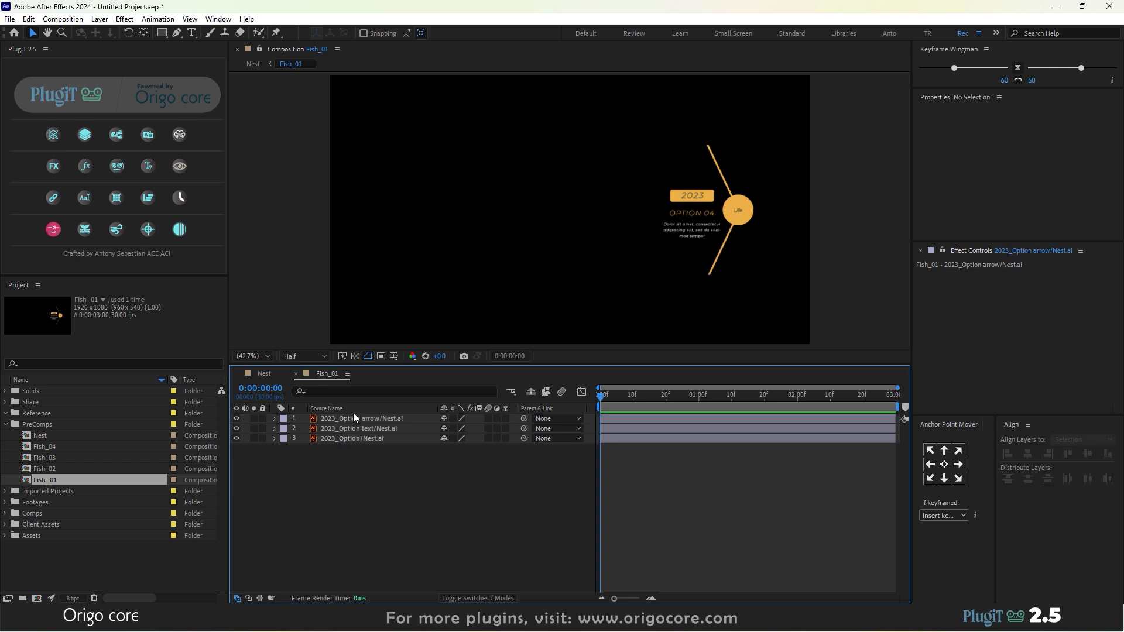
click(353, 411)
Move the Fish_01_001 layer from the Fish_01 composition into Fish_04 with Comp Nest, choosing the target under Nest
click(343, 419)
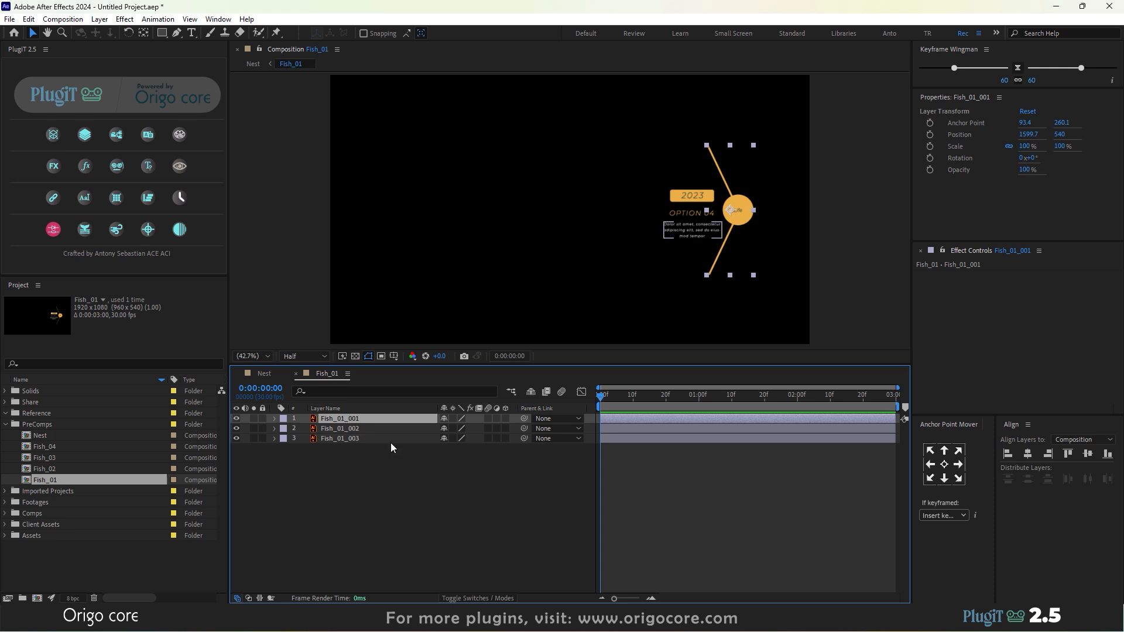
click(184, 142)
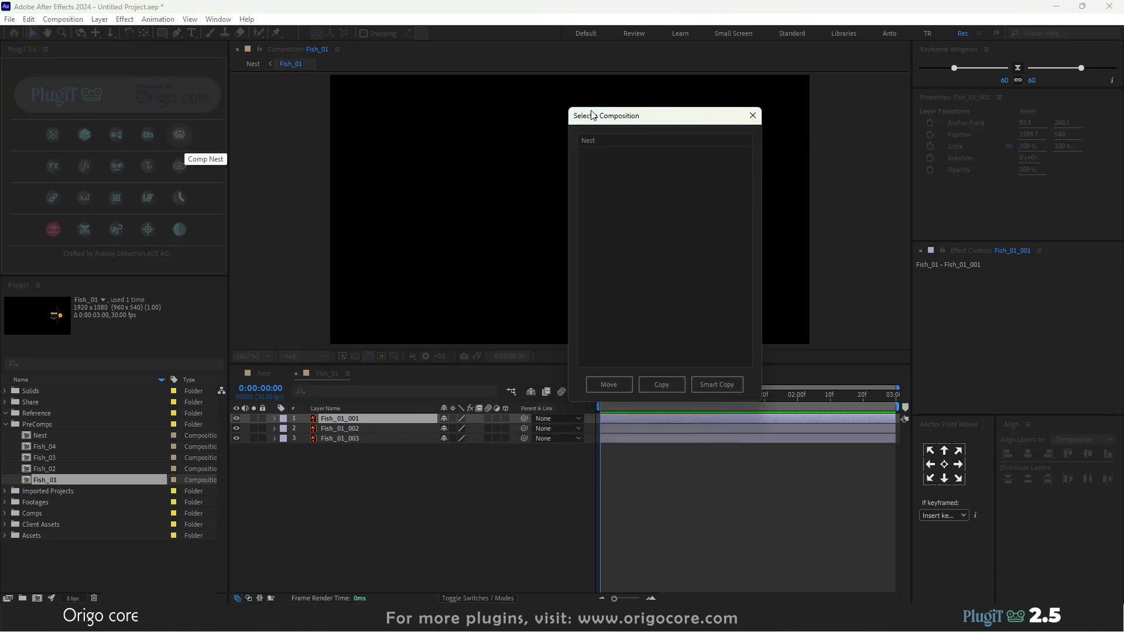
mouse_move(591, 113)
mouse_down()
mouse_move(416, 114)
mouse_move(570, 106)
mouse_up()
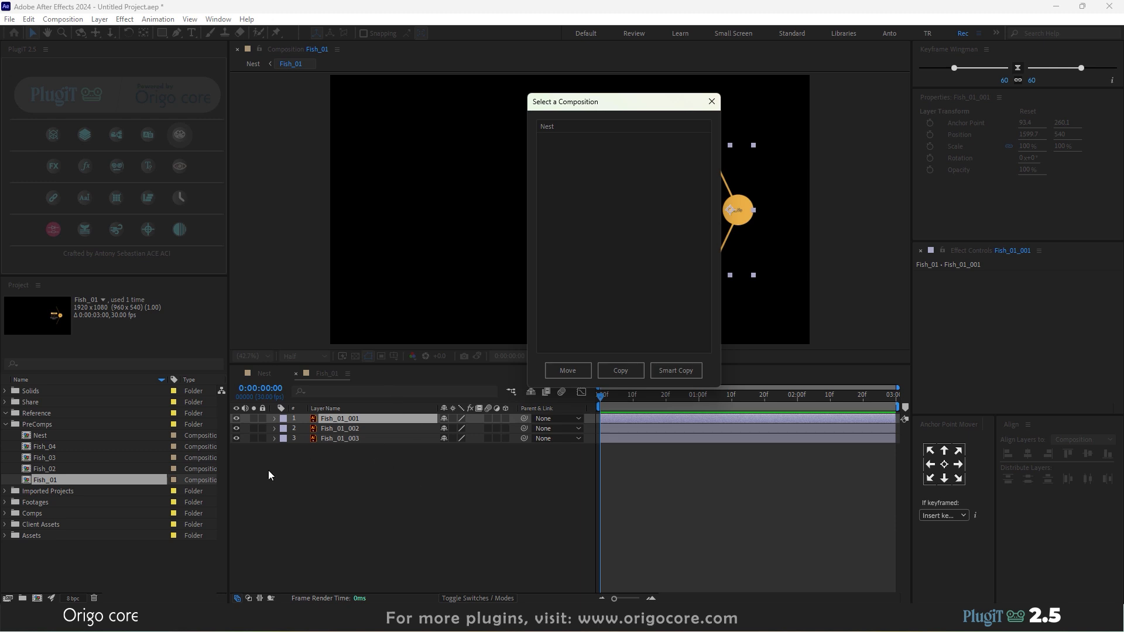
click(562, 174)
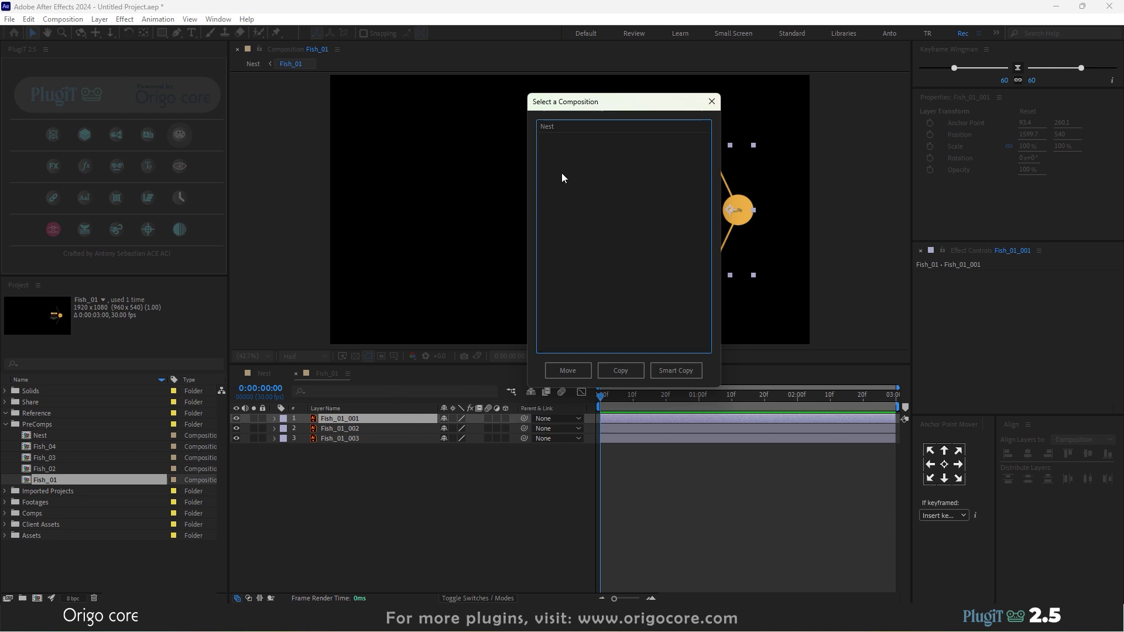
click(553, 126)
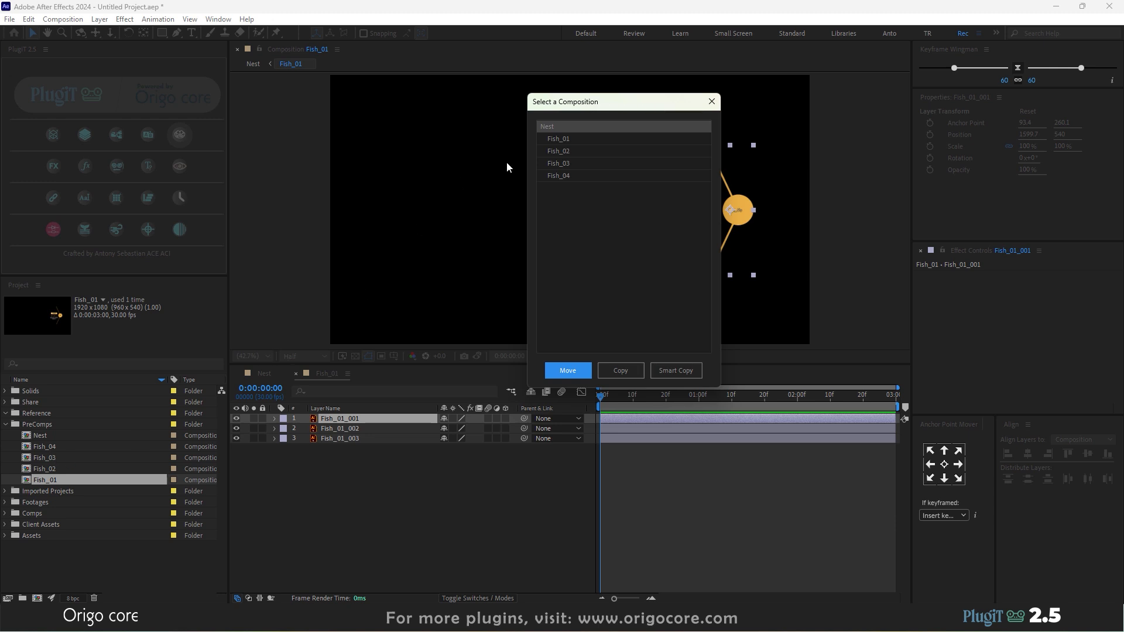
click(546, 127)
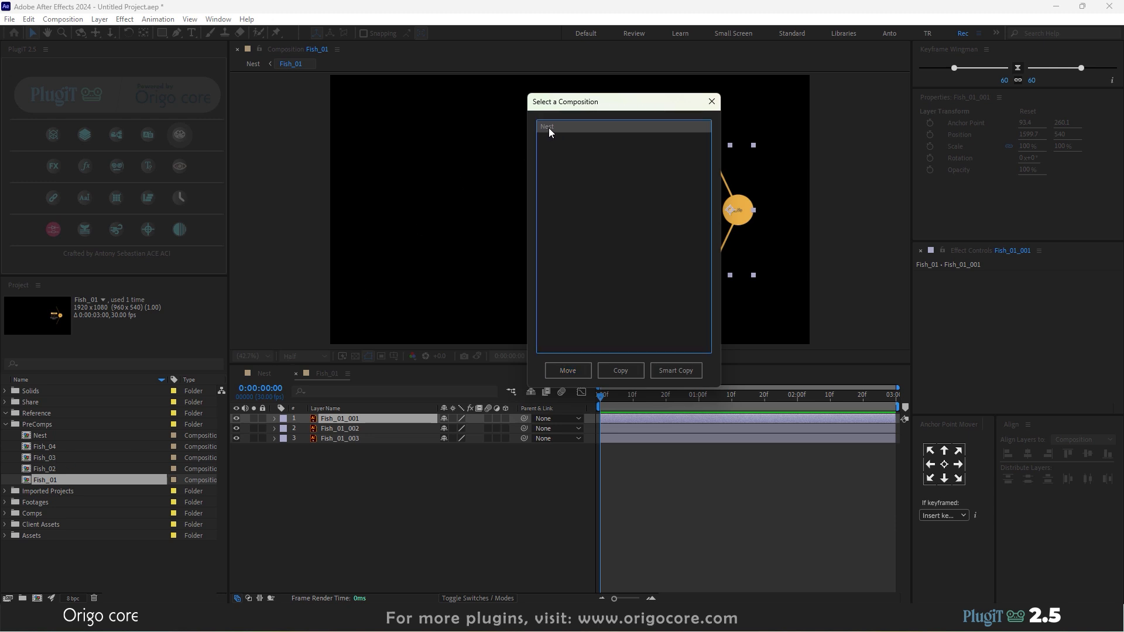
click(550, 128)
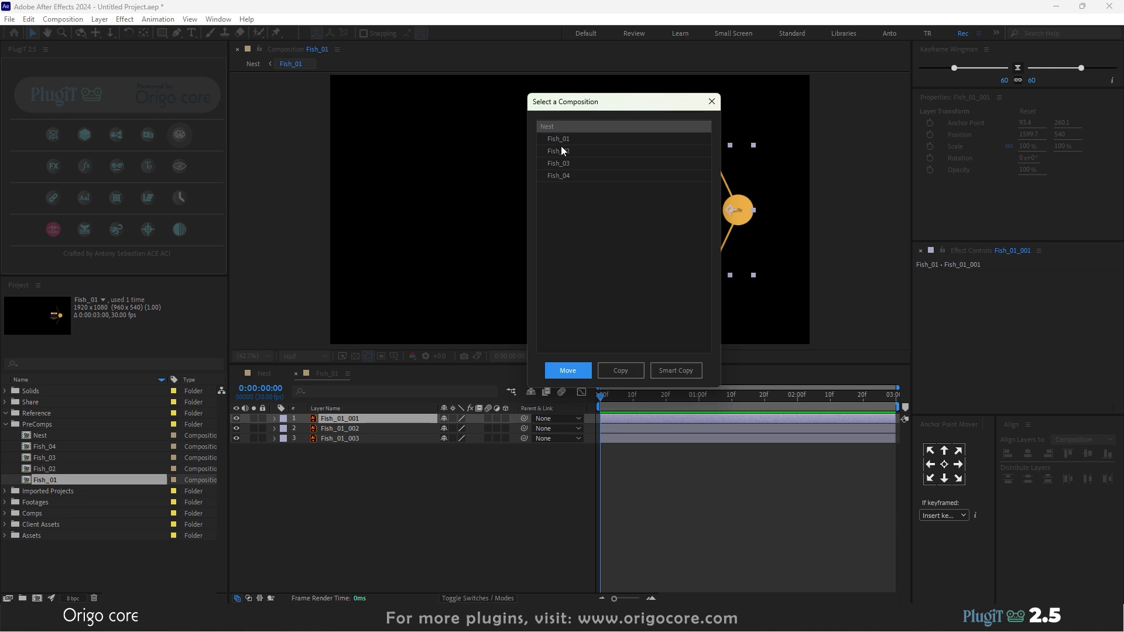
click(563, 140)
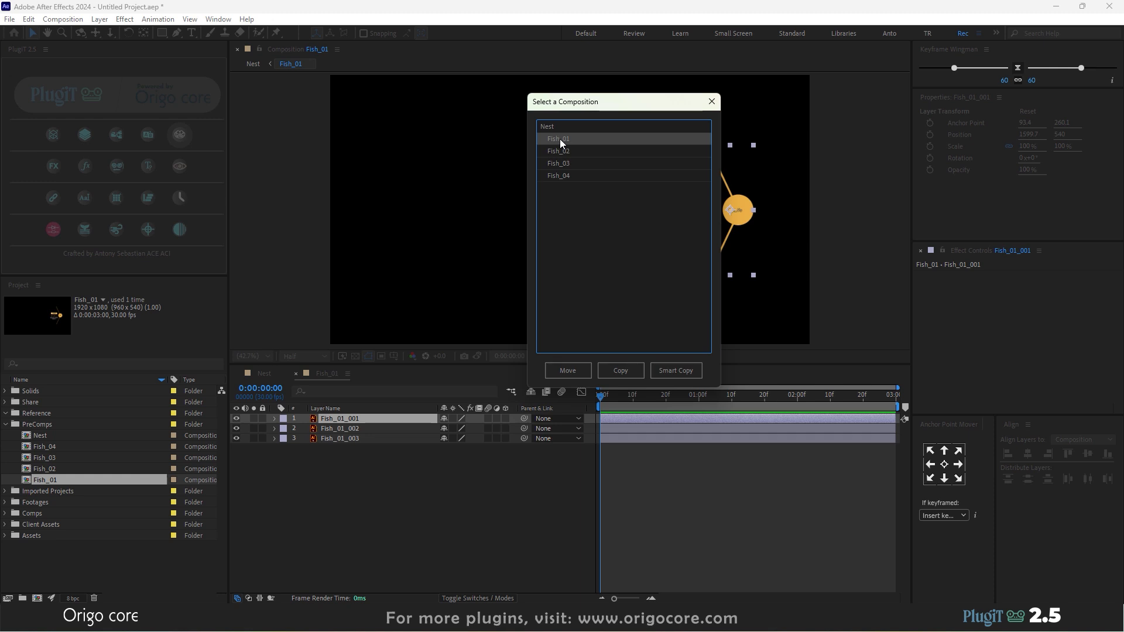
click(562, 143)
click(561, 177)
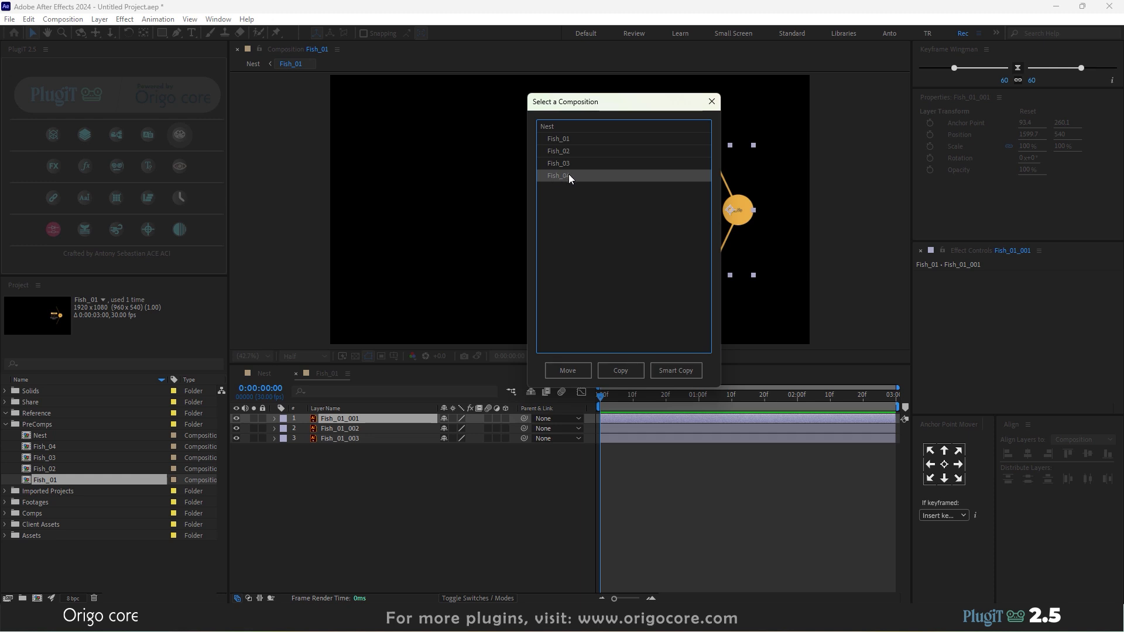
click(578, 368)
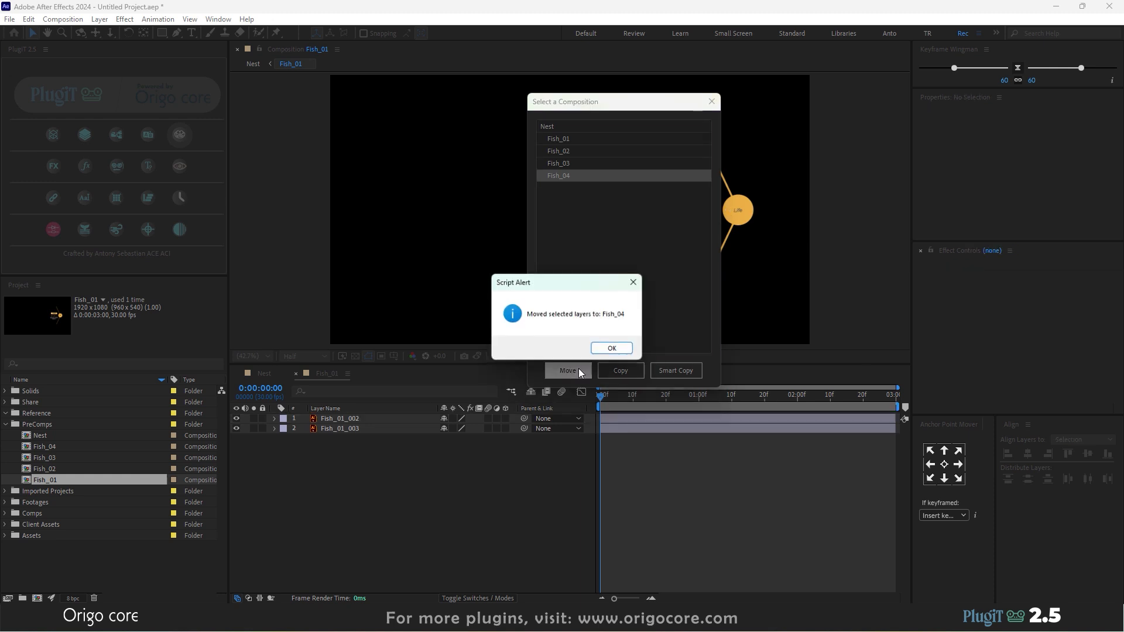
click(611, 349)
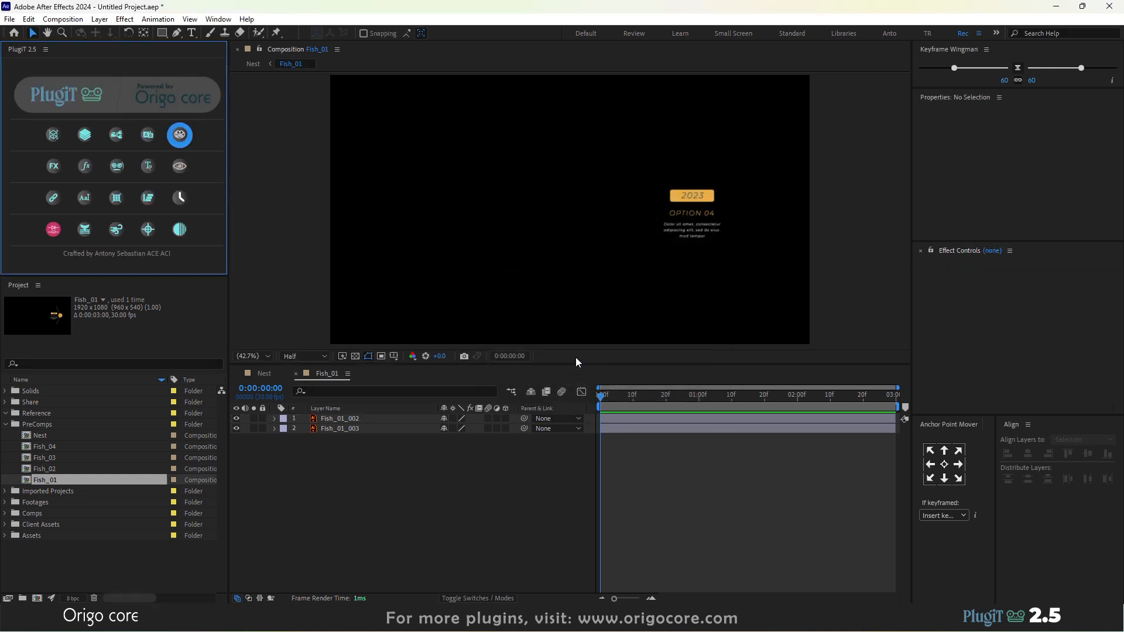
Open Fish_04 from the Nest composition and move its Fish_01_001 layer back into Fish_01 with Comp Nest
click(264, 374)
double_click(334, 448)
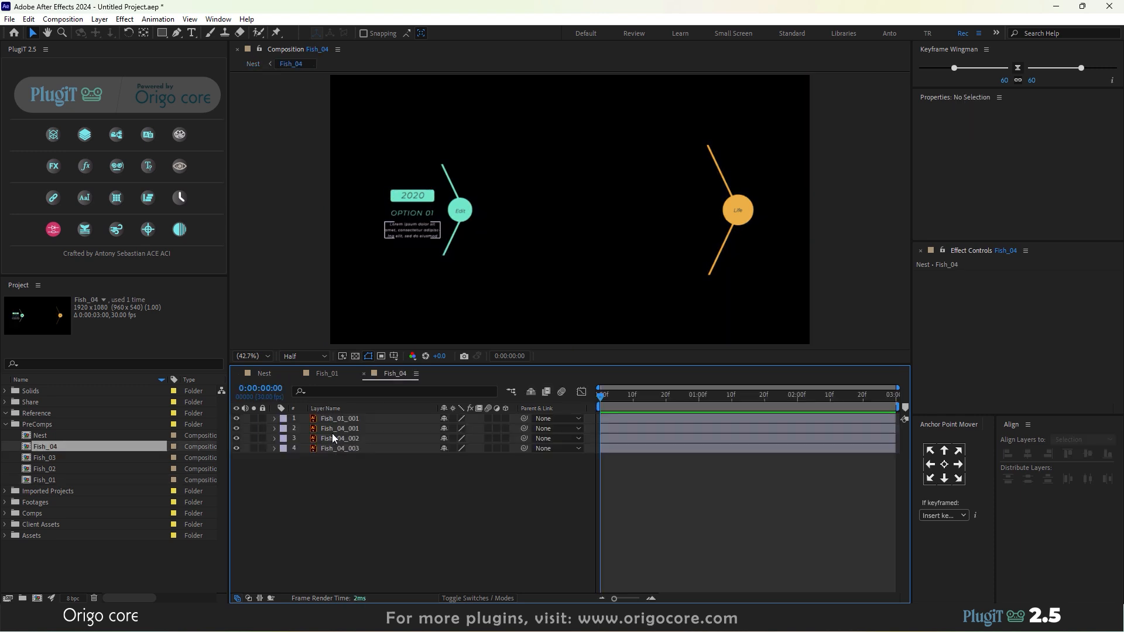
click(344, 418)
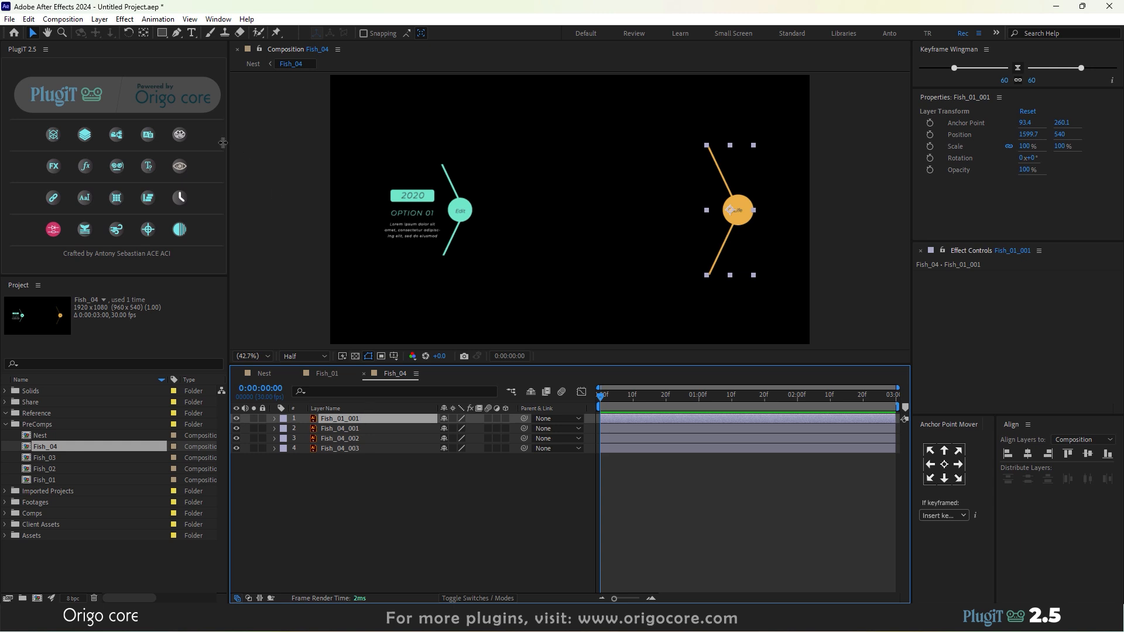
click(179, 134)
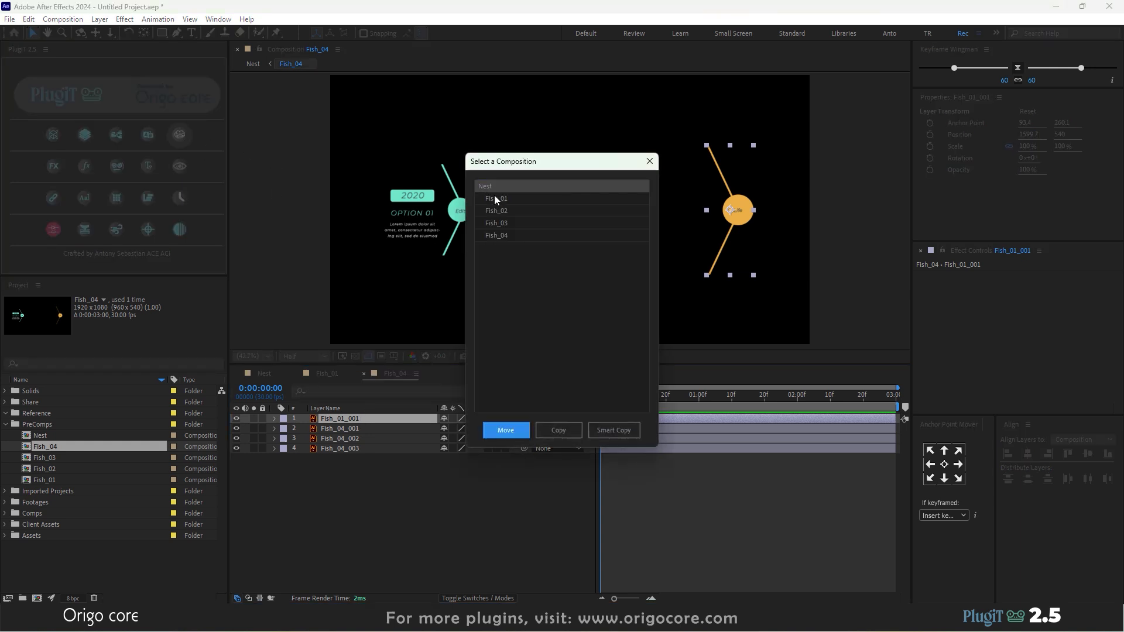
click(502, 198)
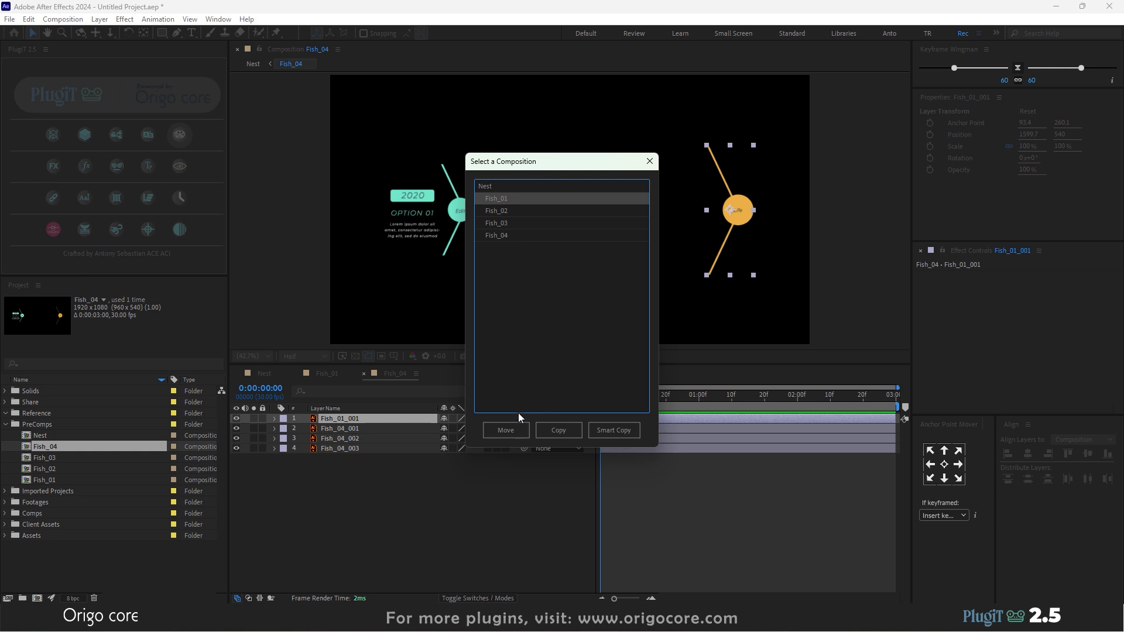
click(518, 429)
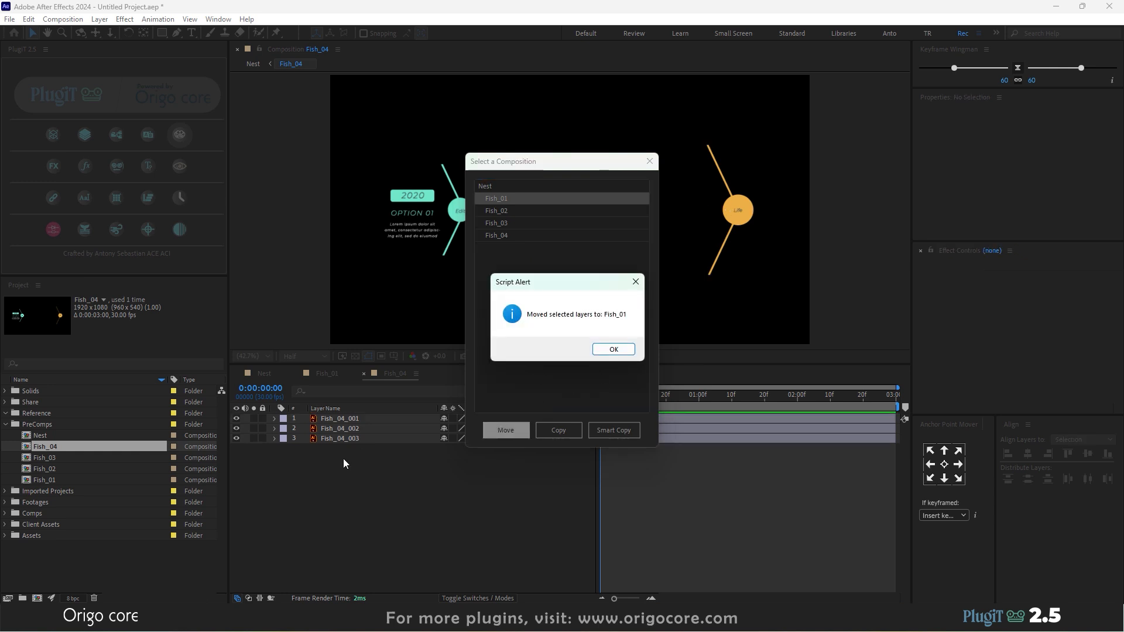
click(612, 350)
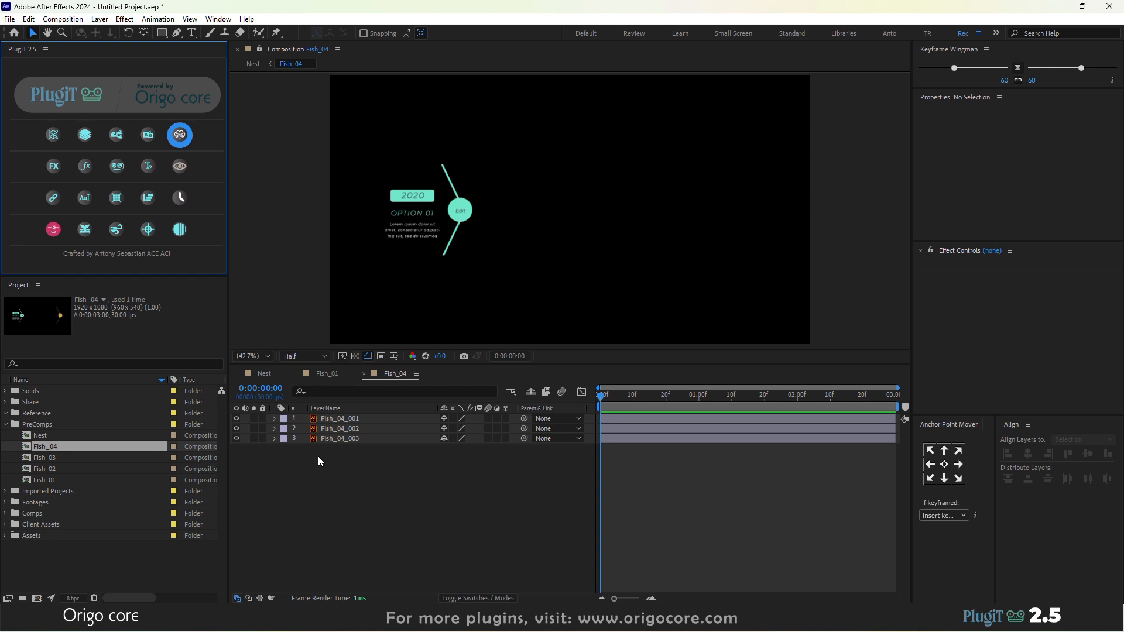
Set the current time to 0:00:00:14 and return to the Nest composition, leaving no layer selected
drag(638, 393, 646, 392)
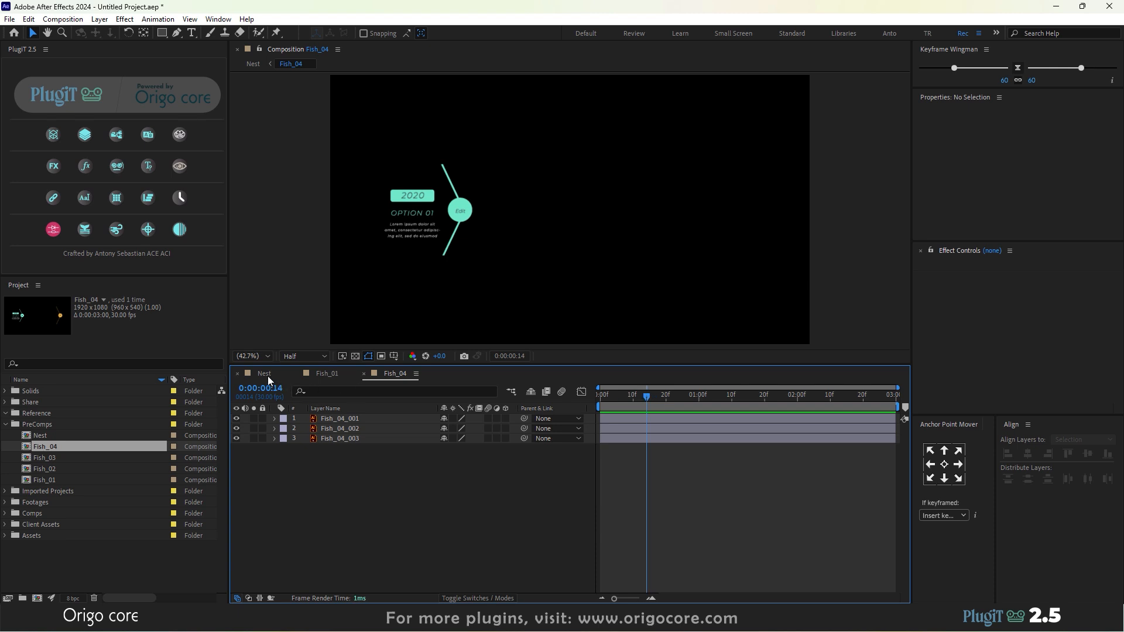
click(318, 373)
click(269, 375)
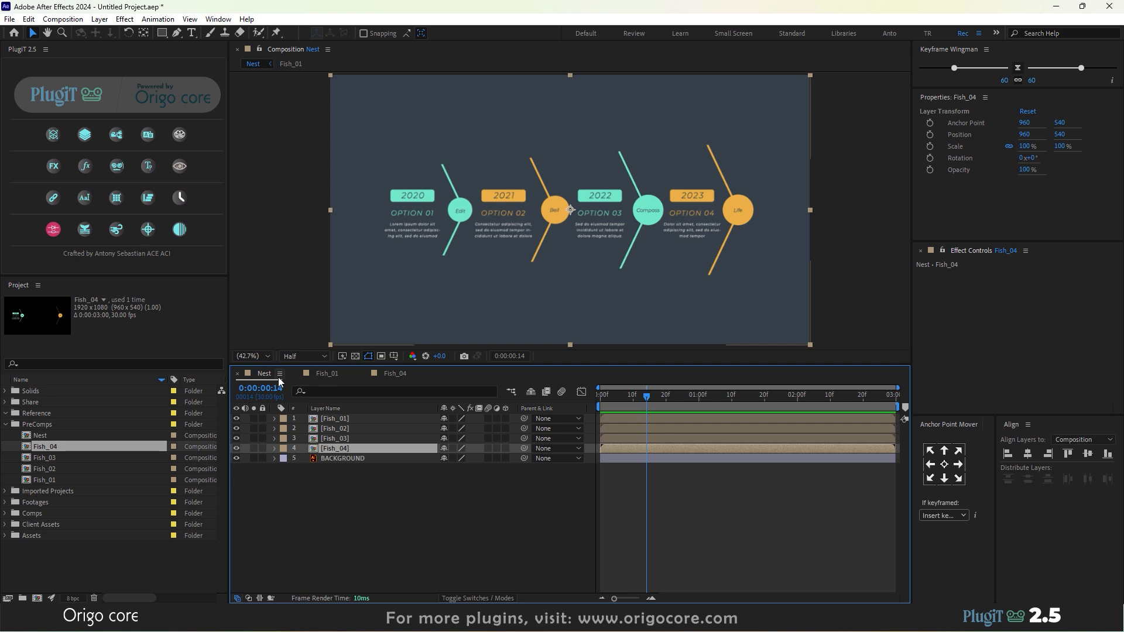
click(349, 438)
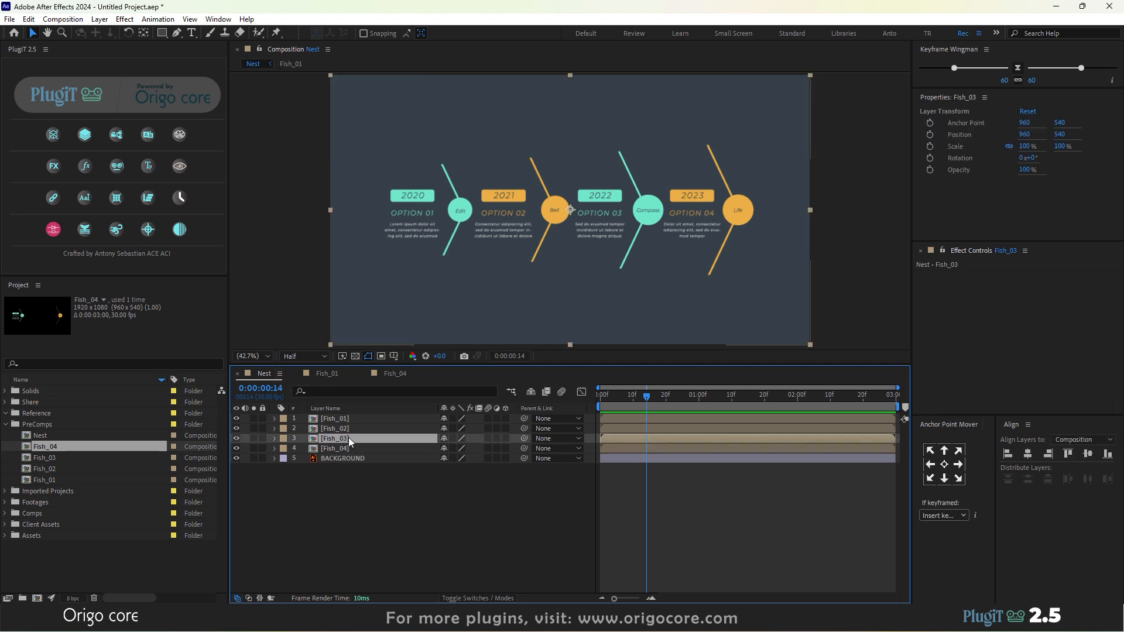
click(363, 487)
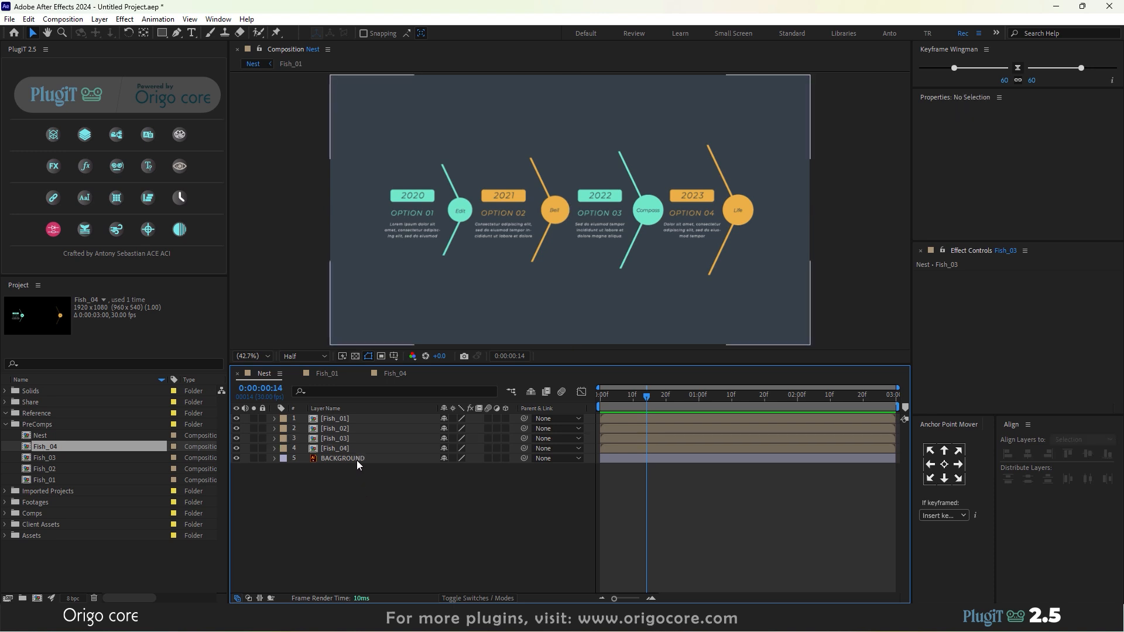
Move the Fish_01 pre-composition layer from Nest into the Fish_04 composition with Comp Nest
click(349, 419)
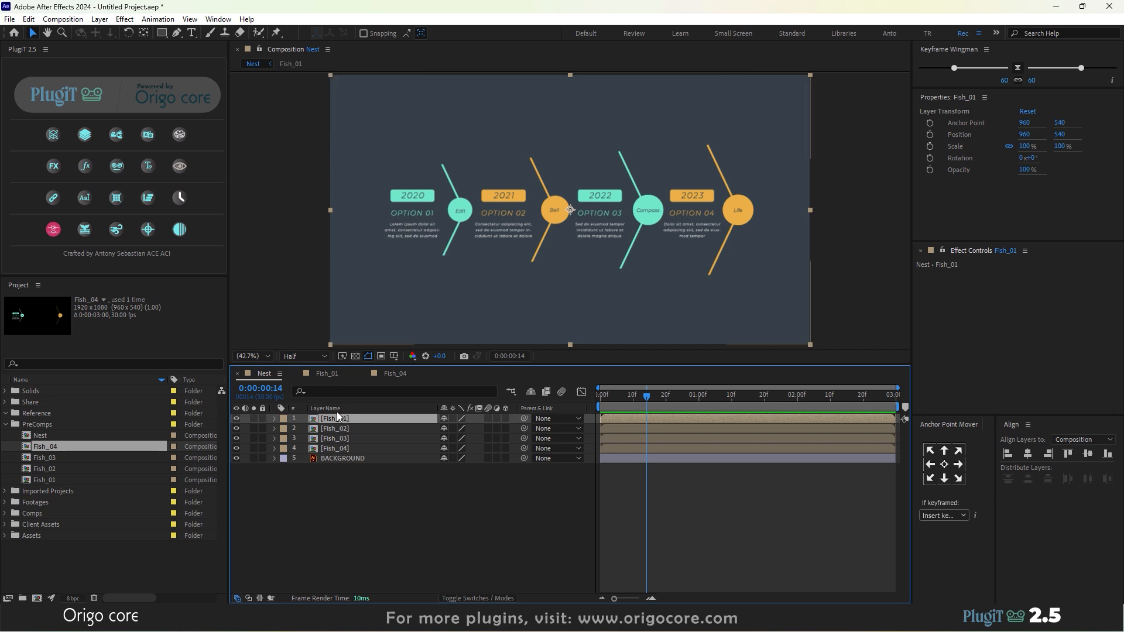
click(348, 468)
click(337, 419)
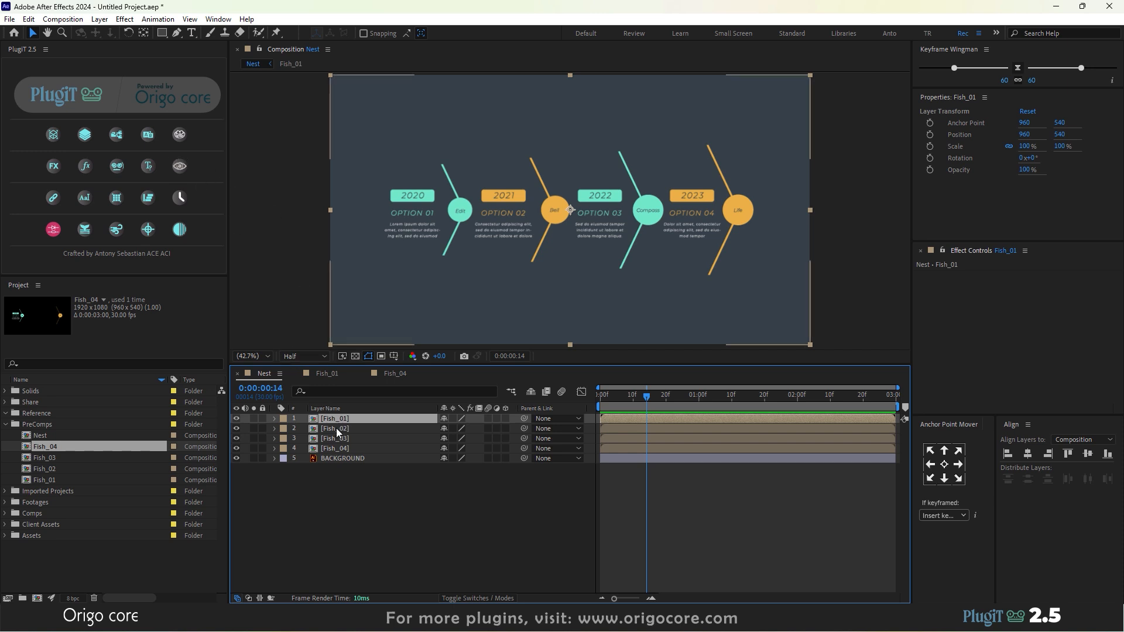
click(180, 135)
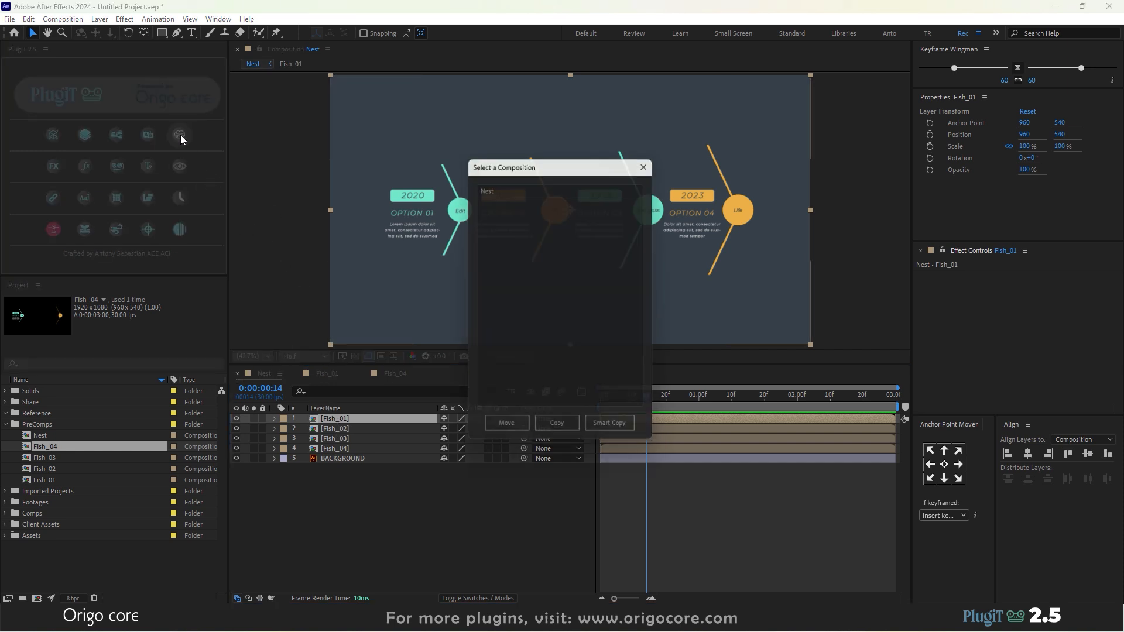
click(485, 185)
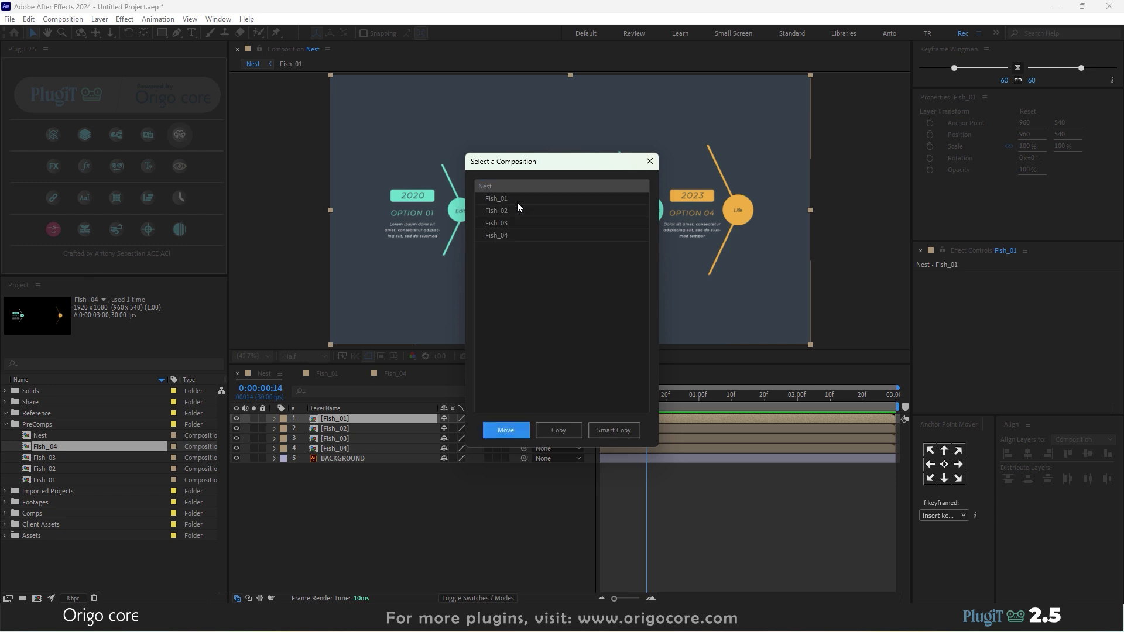
click(506, 234)
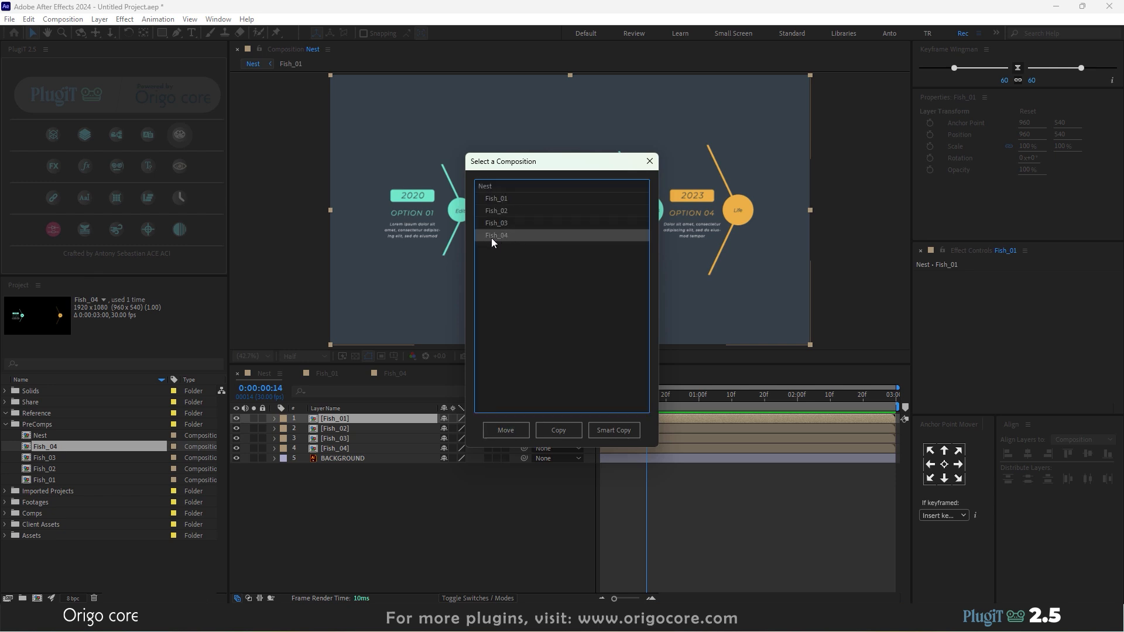
click(511, 434)
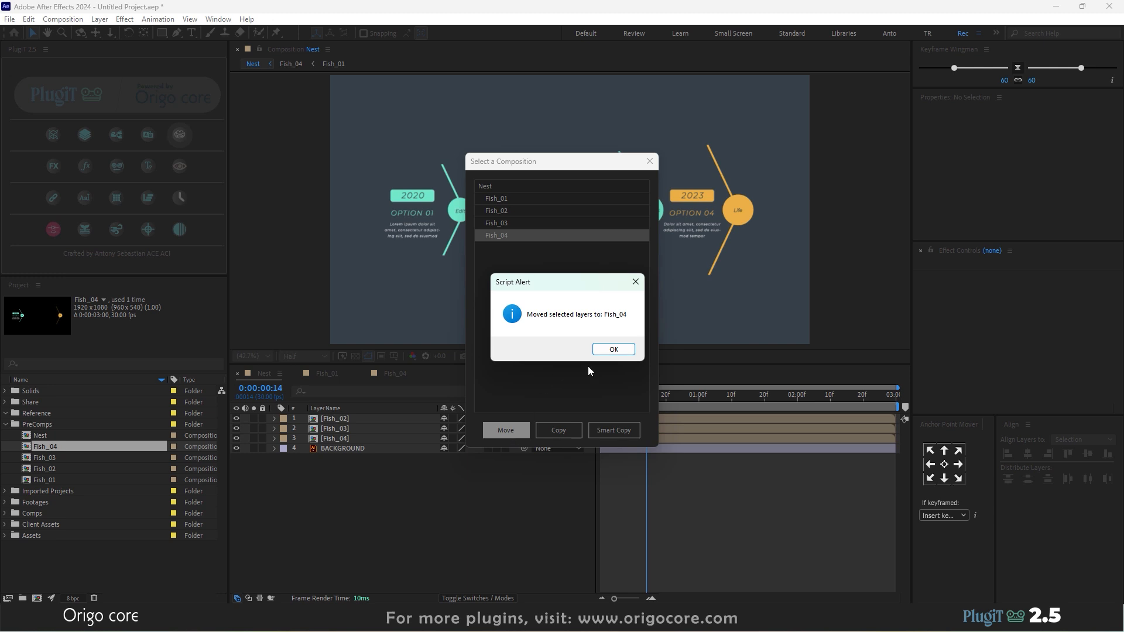
click(612, 351)
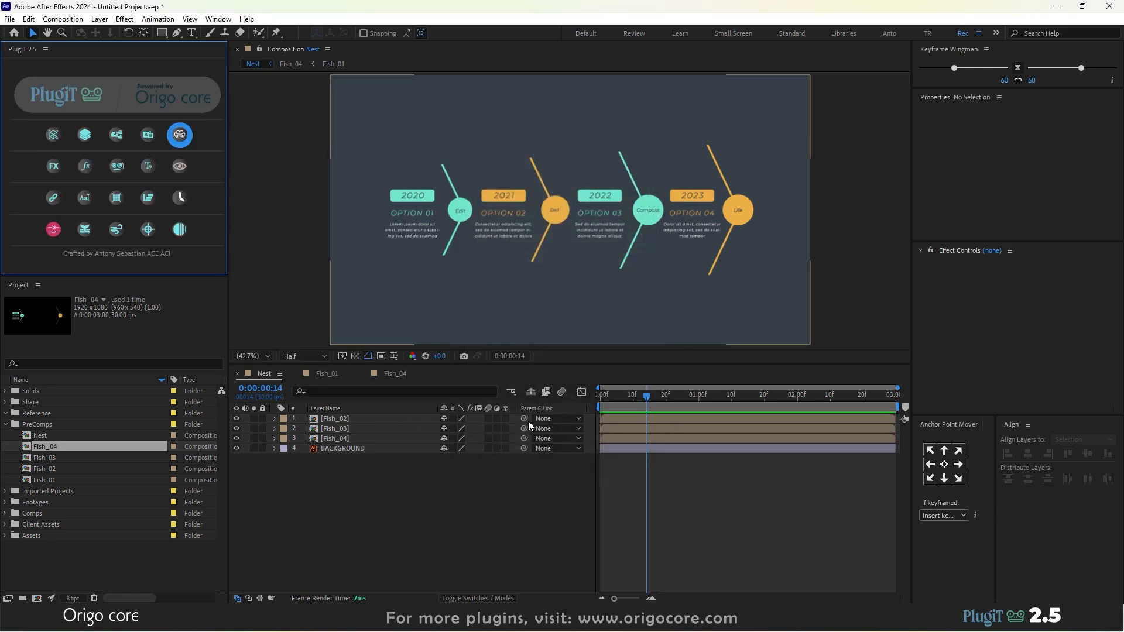
Examine how Fish_01 is nested inside Fish_04, both in the Fish_04 timeline and in Comp Nest's composition list
double_click(341, 438)
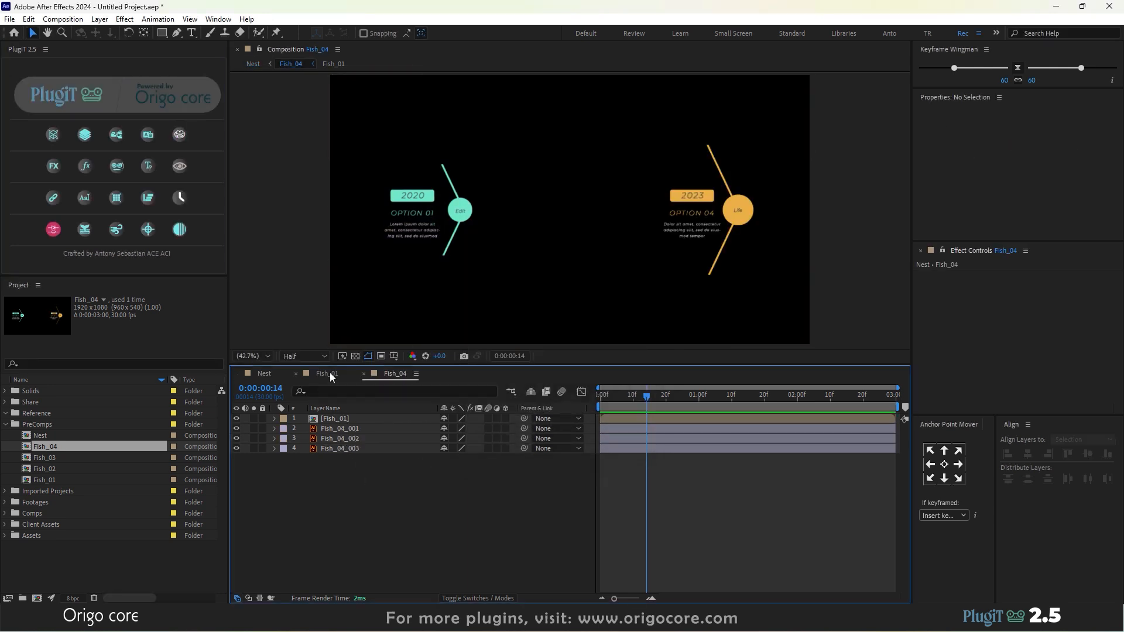
click(262, 374)
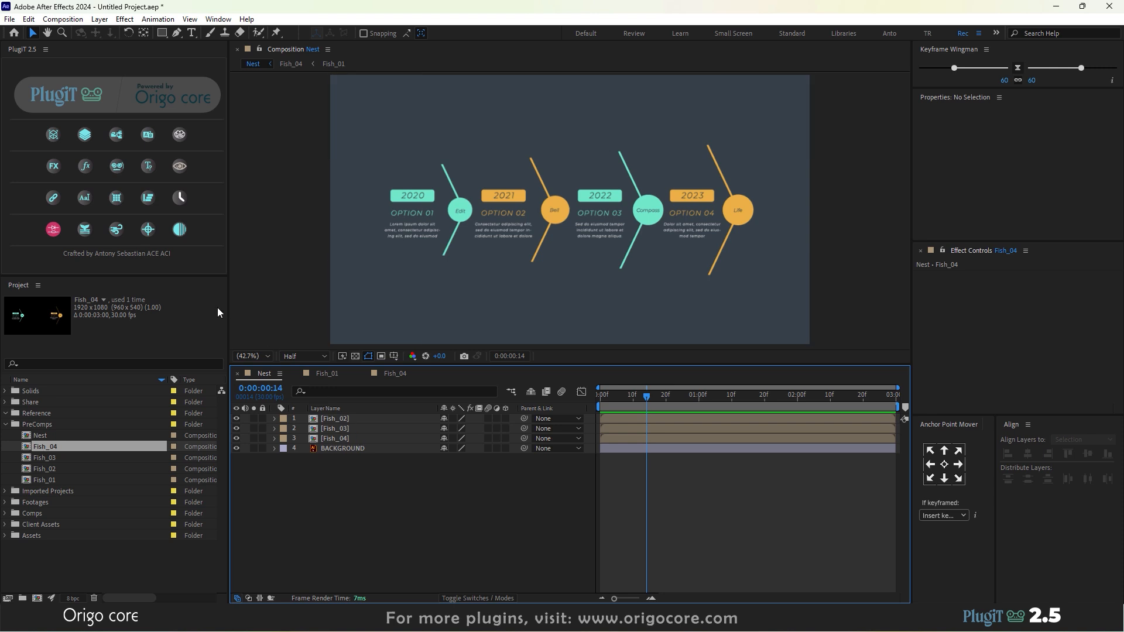
click(180, 138)
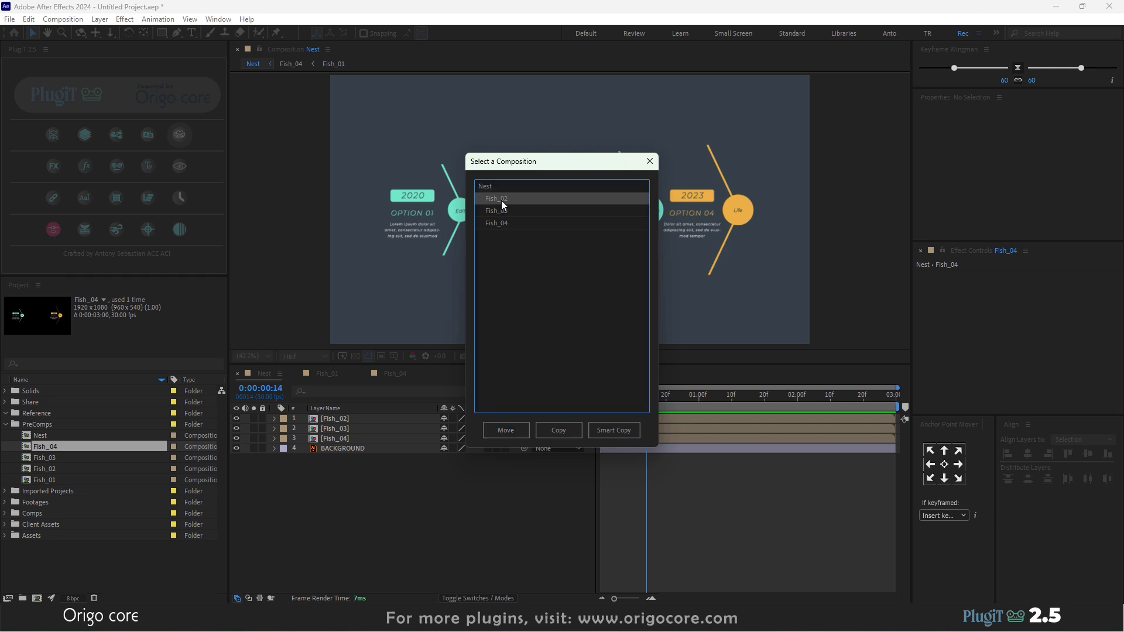
click(496, 214)
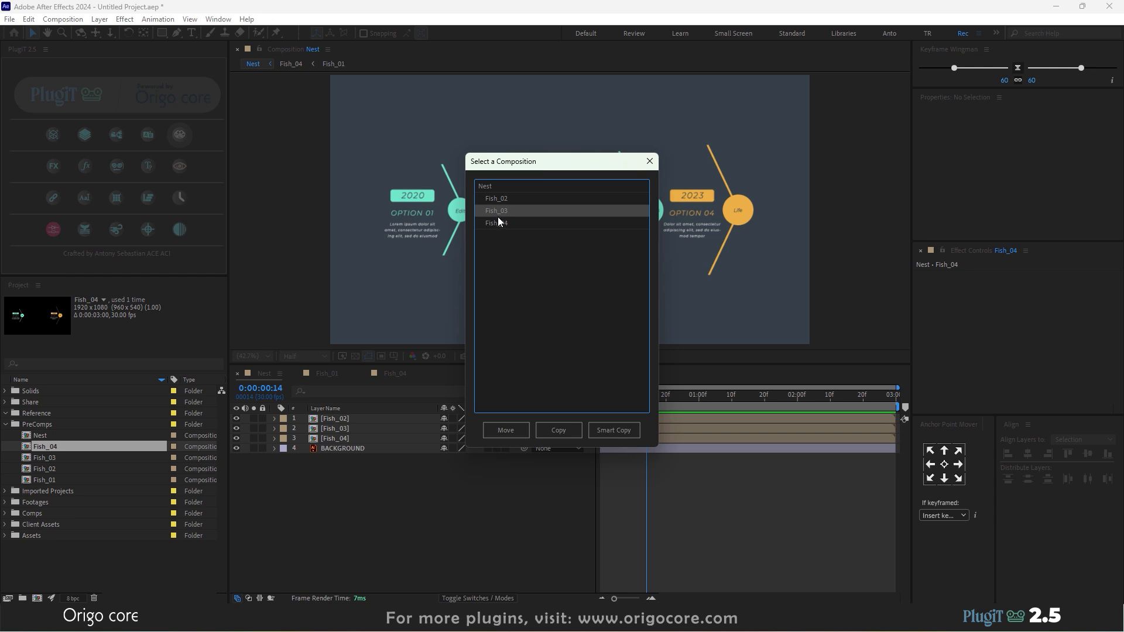
click(500, 223)
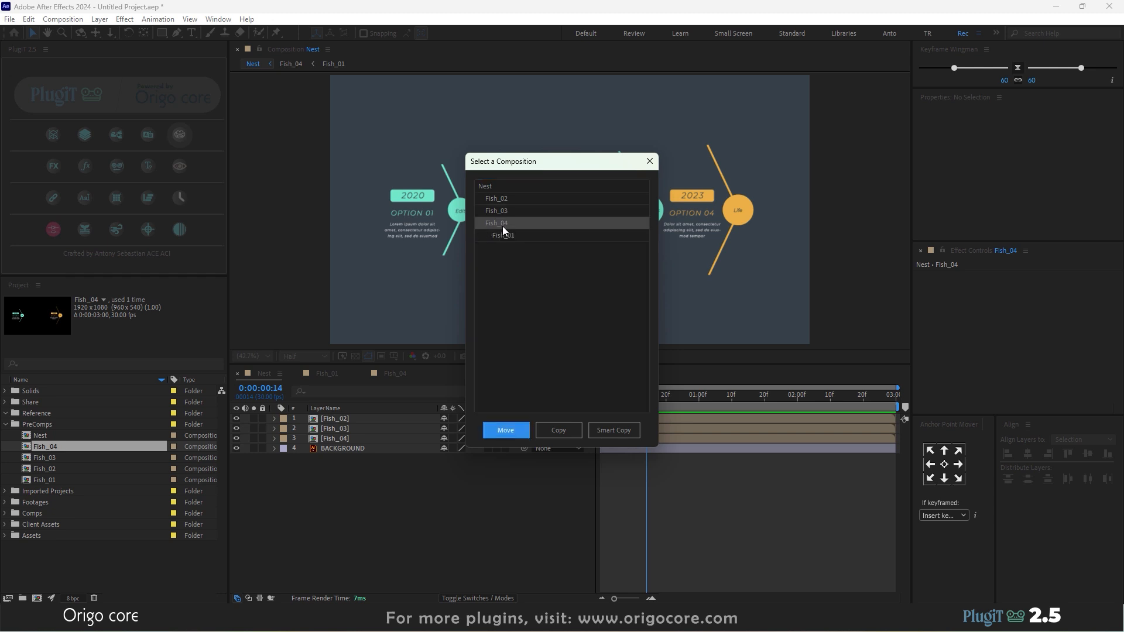
click(507, 234)
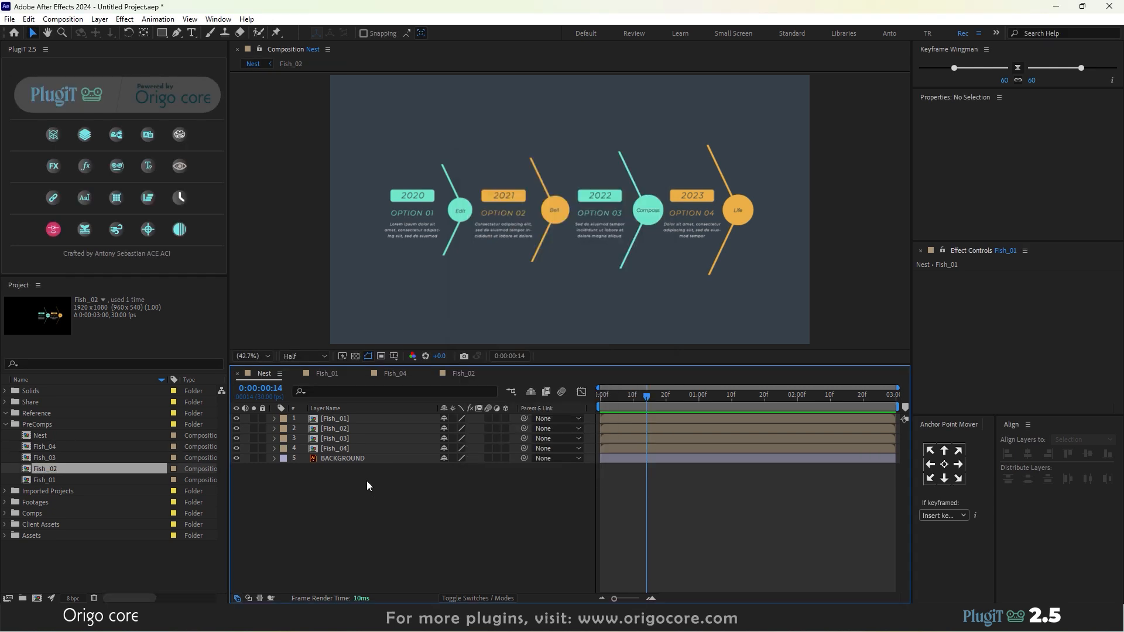
Open the Fish_01 pre-composition from Nest and select its Fish_01_001 layer
click(335, 419)
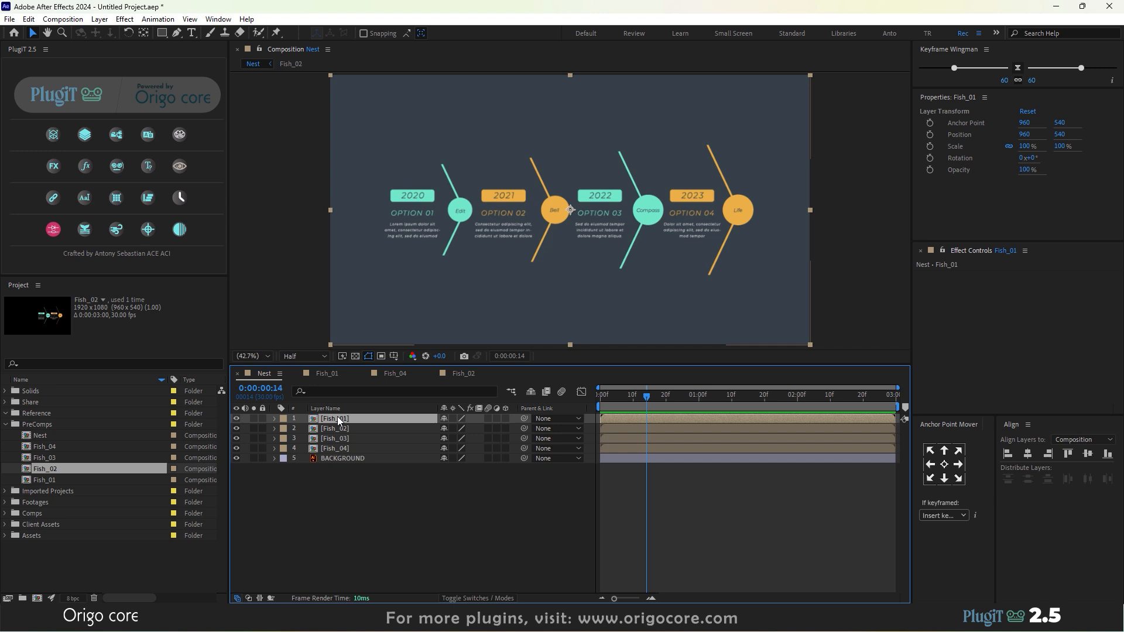
double_click(337, 416)
click(346, 438)
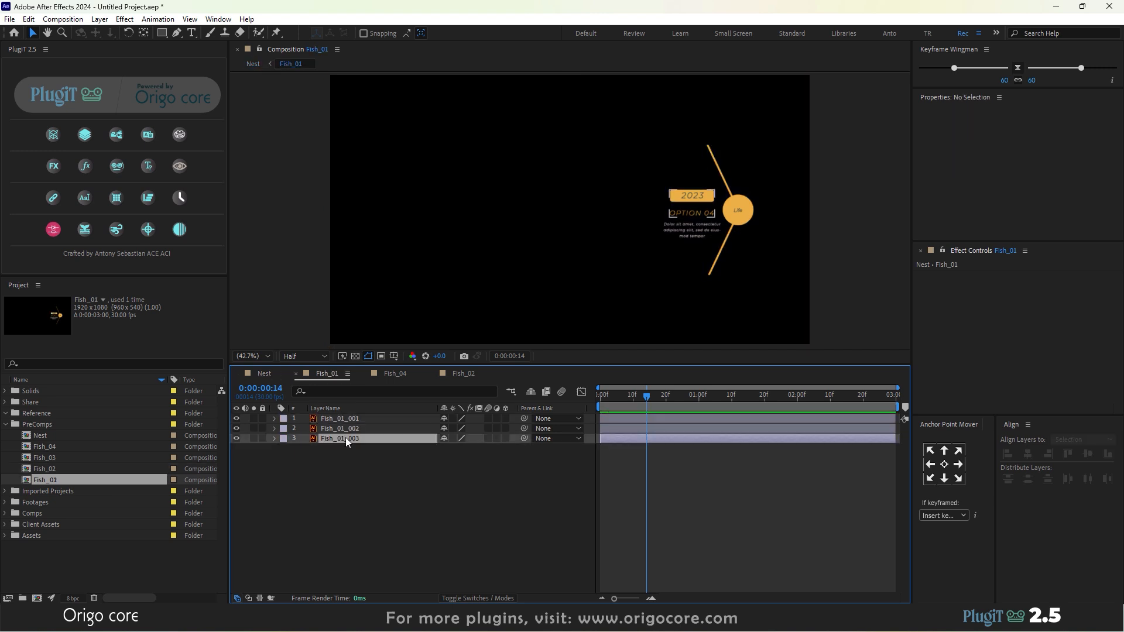
click(343, 426)
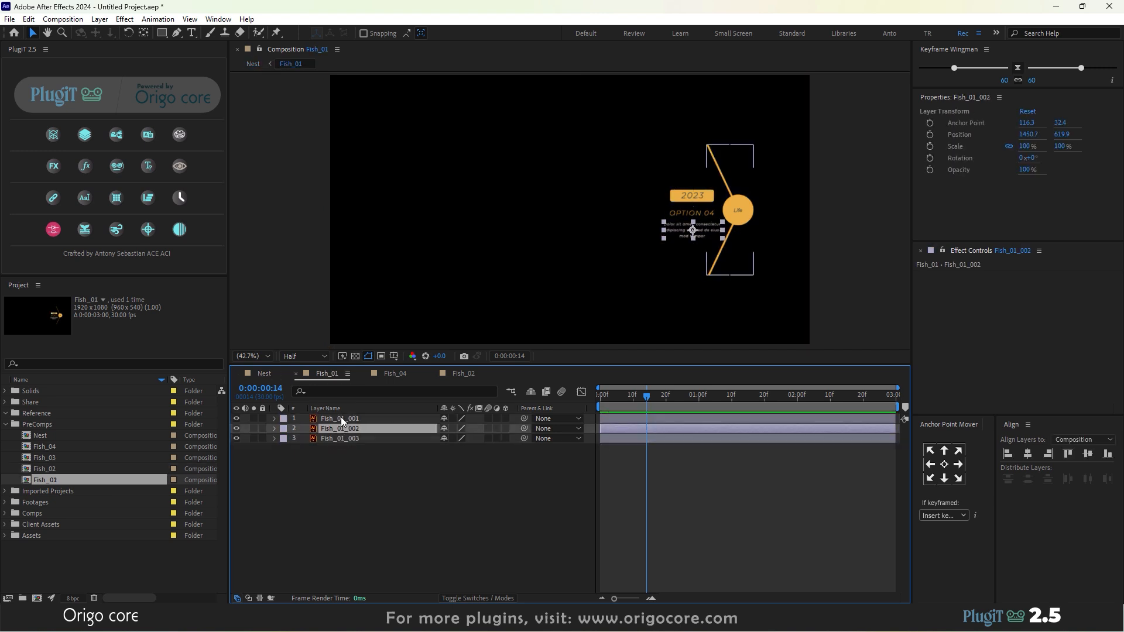
click(340, 418)
click(238, 418)
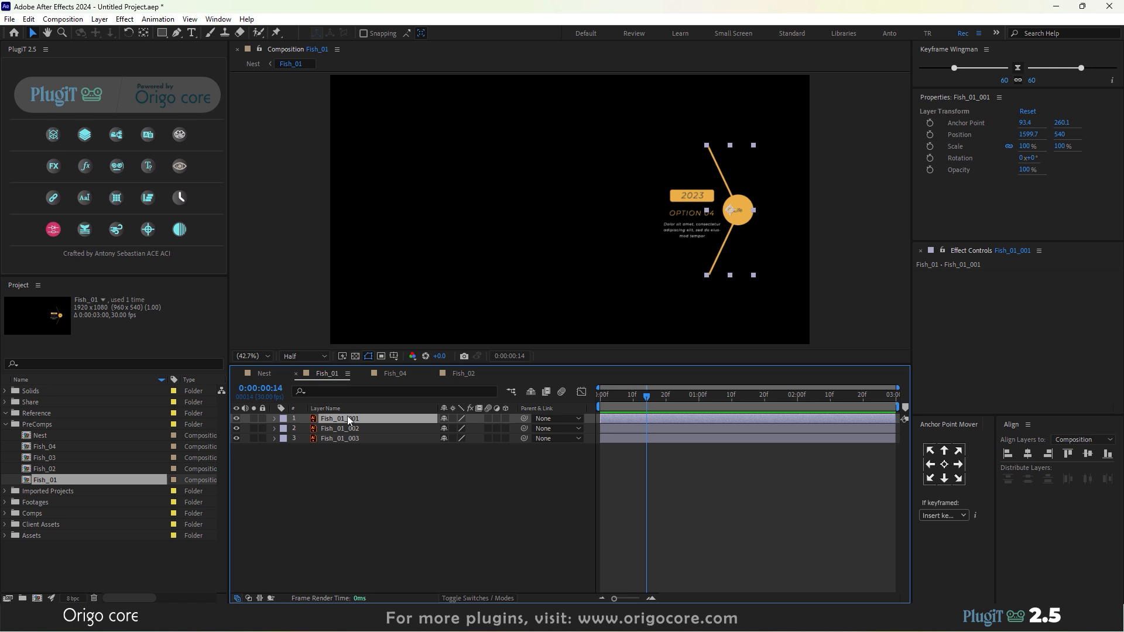
Copy the Fish_01_001 layer into the Fish_04 composition with Comp Nest, and leave no layer selected
click(179, 135)
double_click(493, 185)
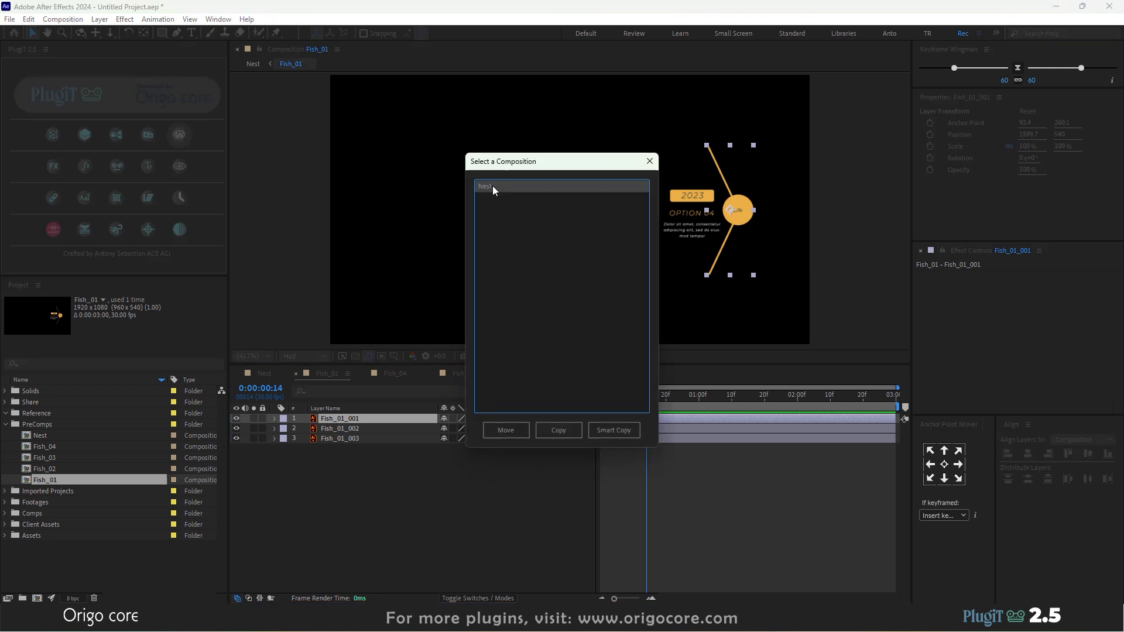
drag(509, 161, 595, 141)
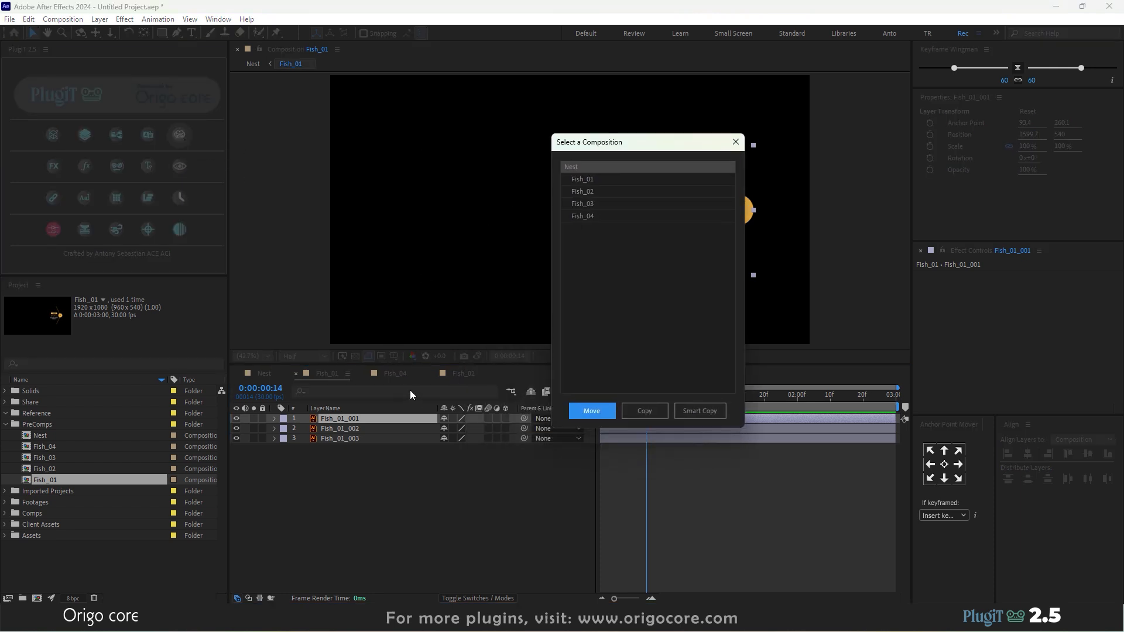
click(585, 216)
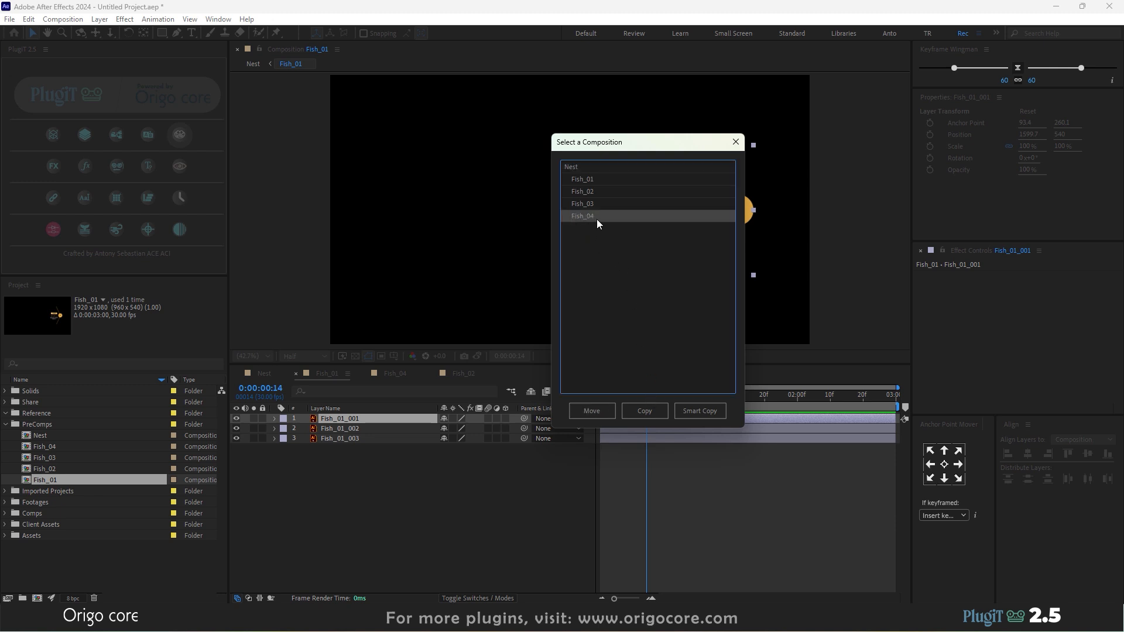
click(644, 411)
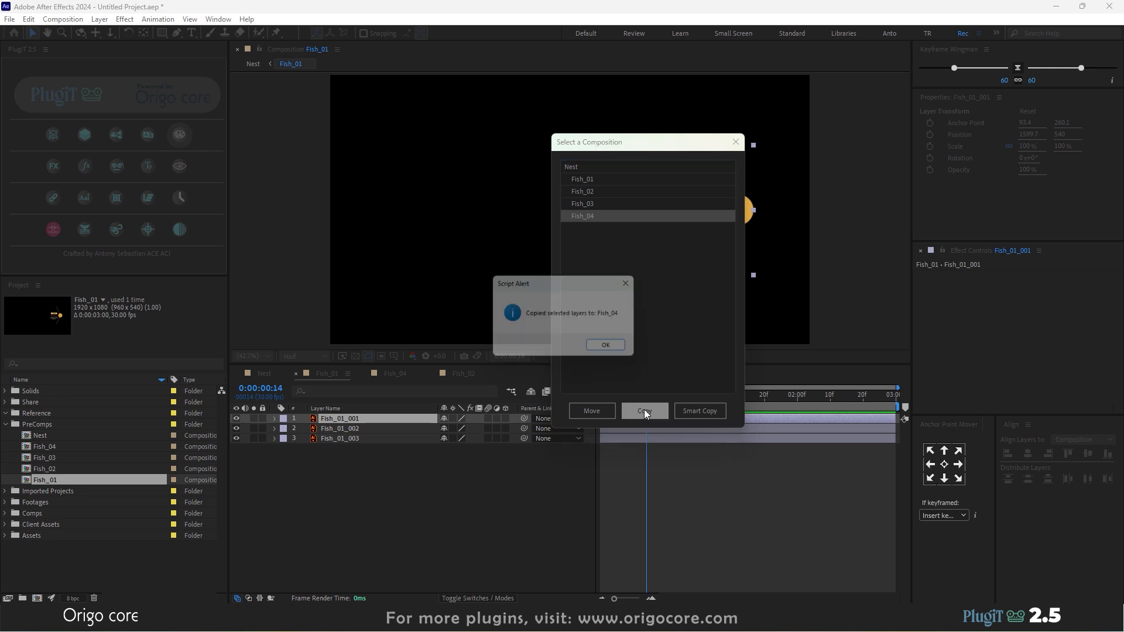
click(609, 351)
click(477, 480)
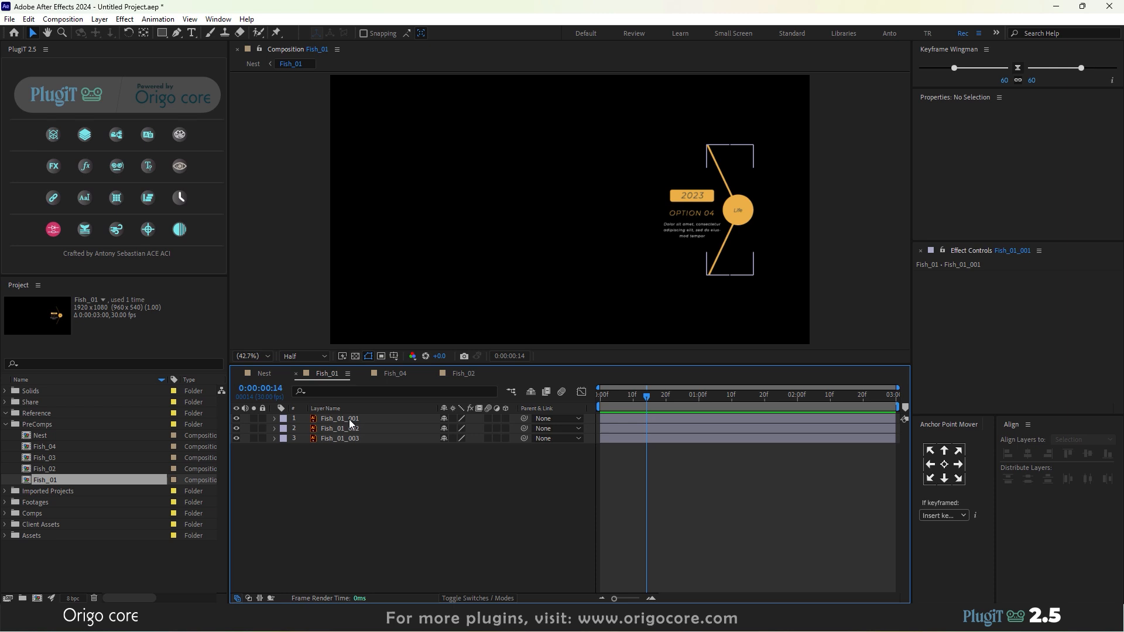
Open Fish_04 from Nest, delete the copied Fish_01_001 layer from it and return to Nest
click(266, 373)
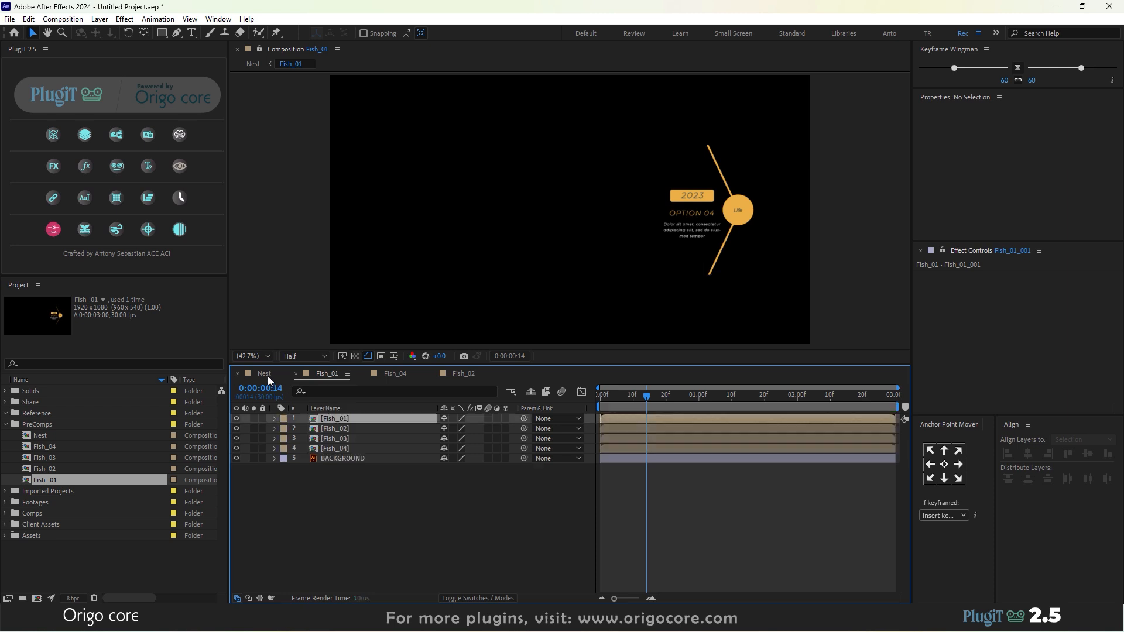
click(346, 448)
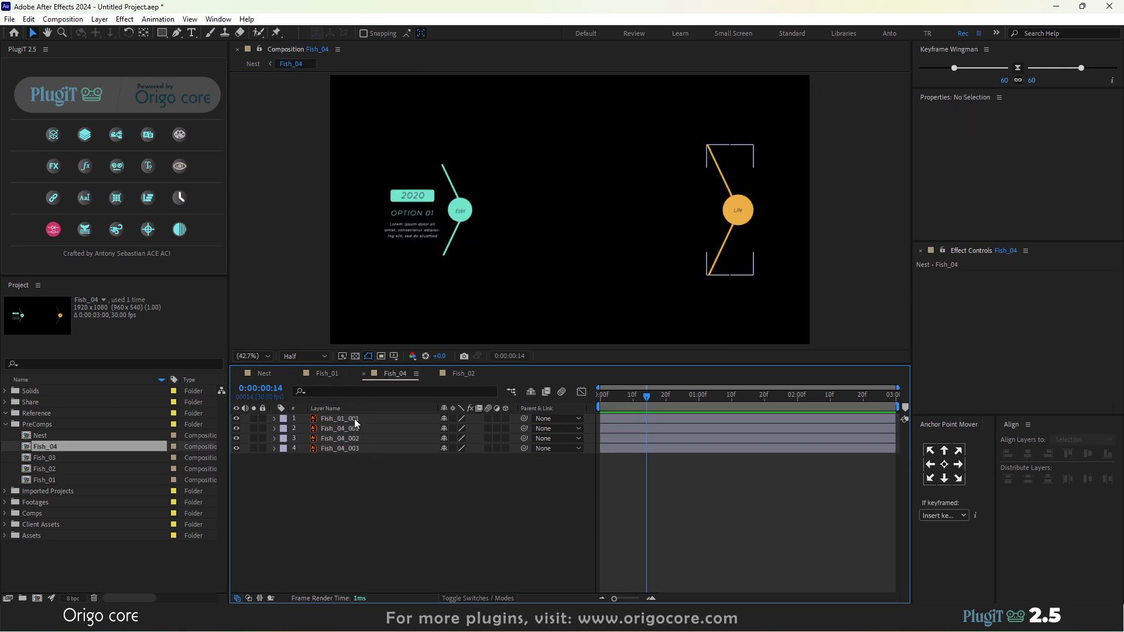
click(353, 419)
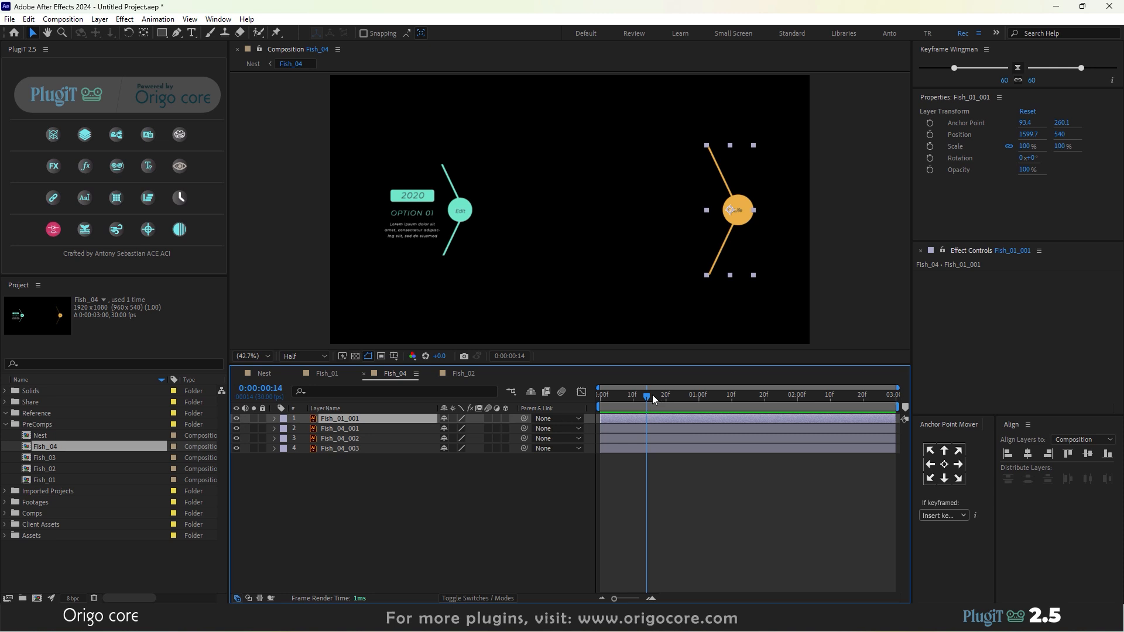
drag(652, 394, 648, 423)
key(Delete)
click(270, 375)
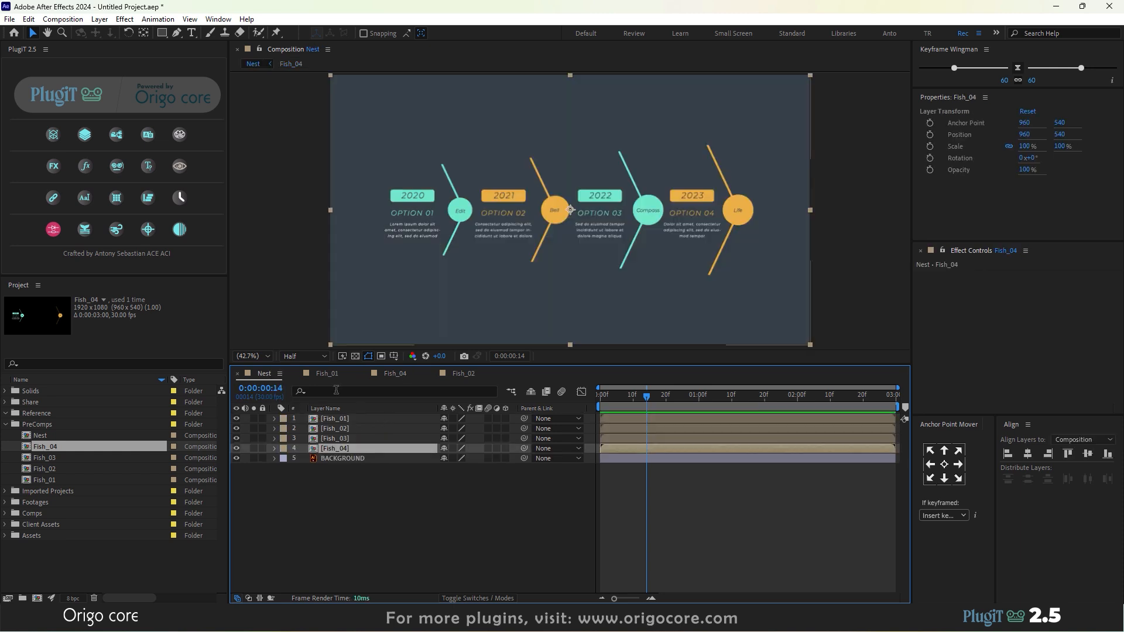
Select the Fish_04_001 layer inside Fish_04 and view Comp Nest's composition list for it
double_click(358, 445)
click(361, 439)
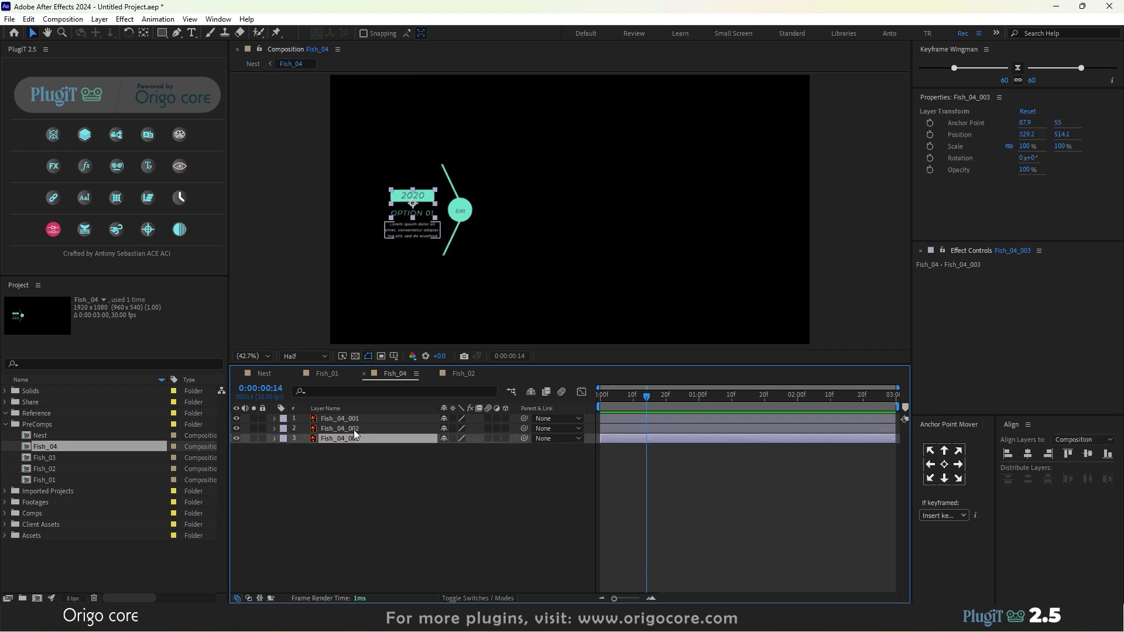
click(349, 419)
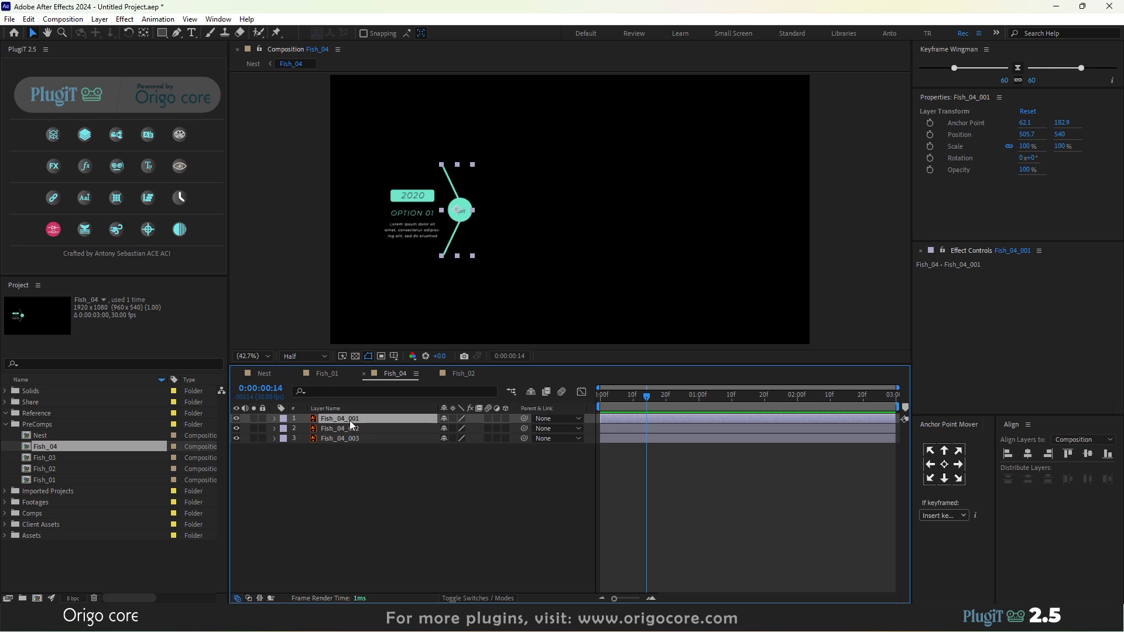
click(181, 135)
drag(517, 162, 579, 127)
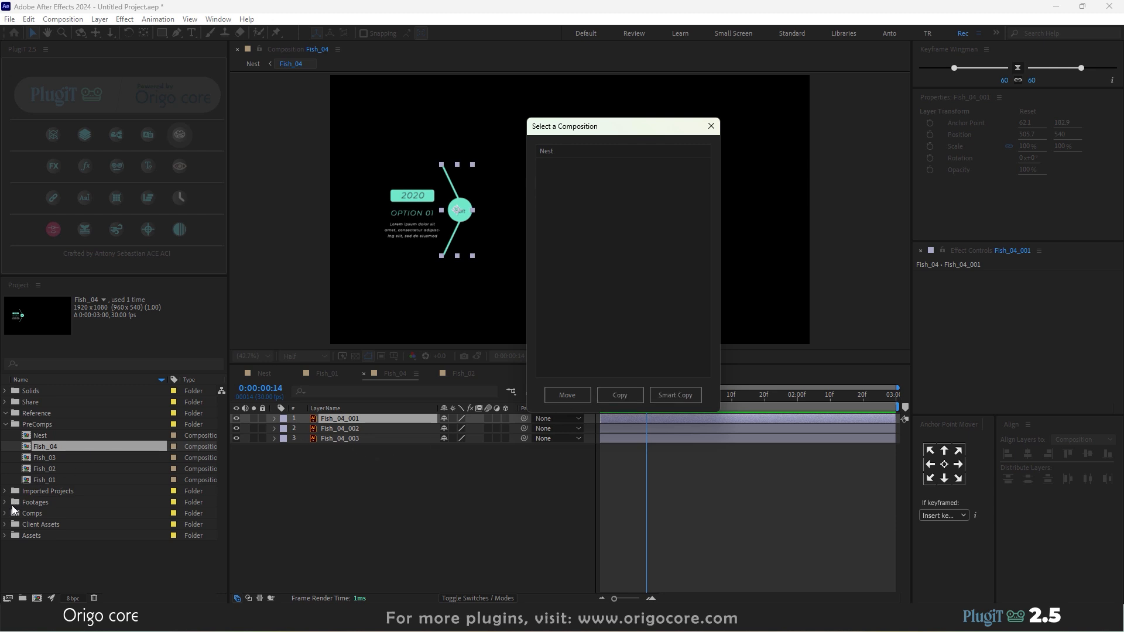
click(711, 127)
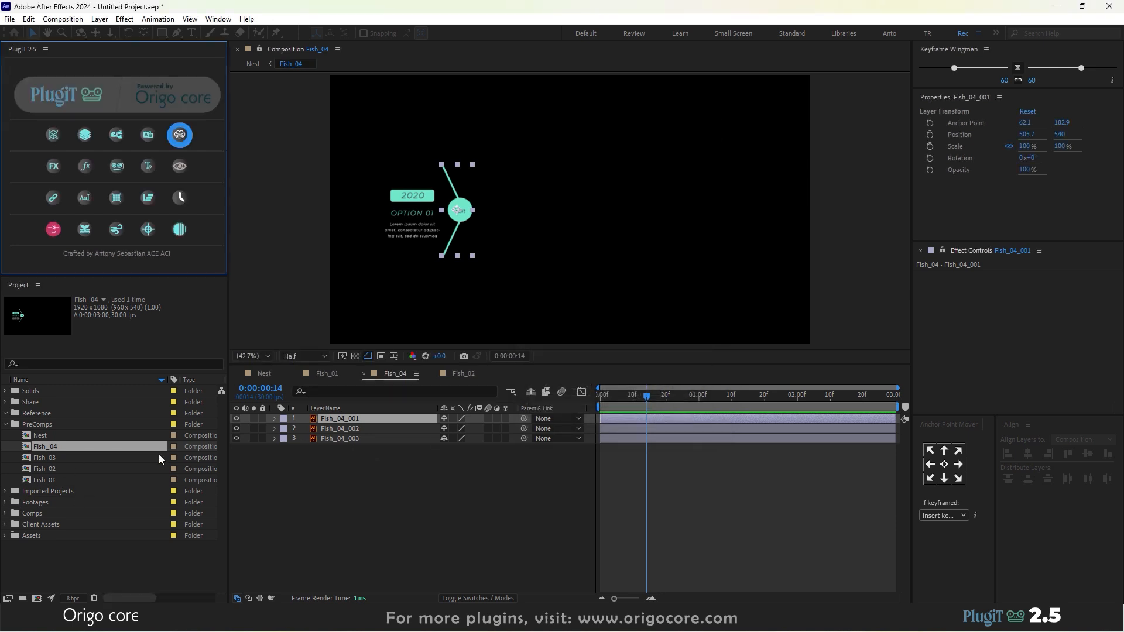
Expand the Nest Layers footage folder and reveal the layer source of Fish_04_001 in the project
click(6, 503)
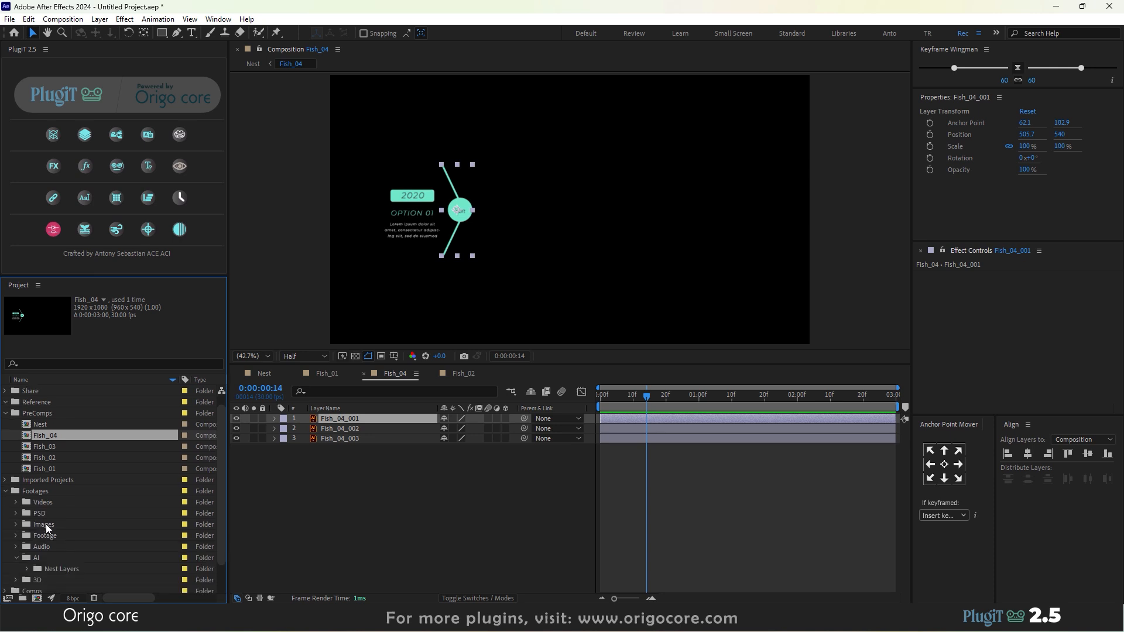
scroll(61, 546, down, 1)
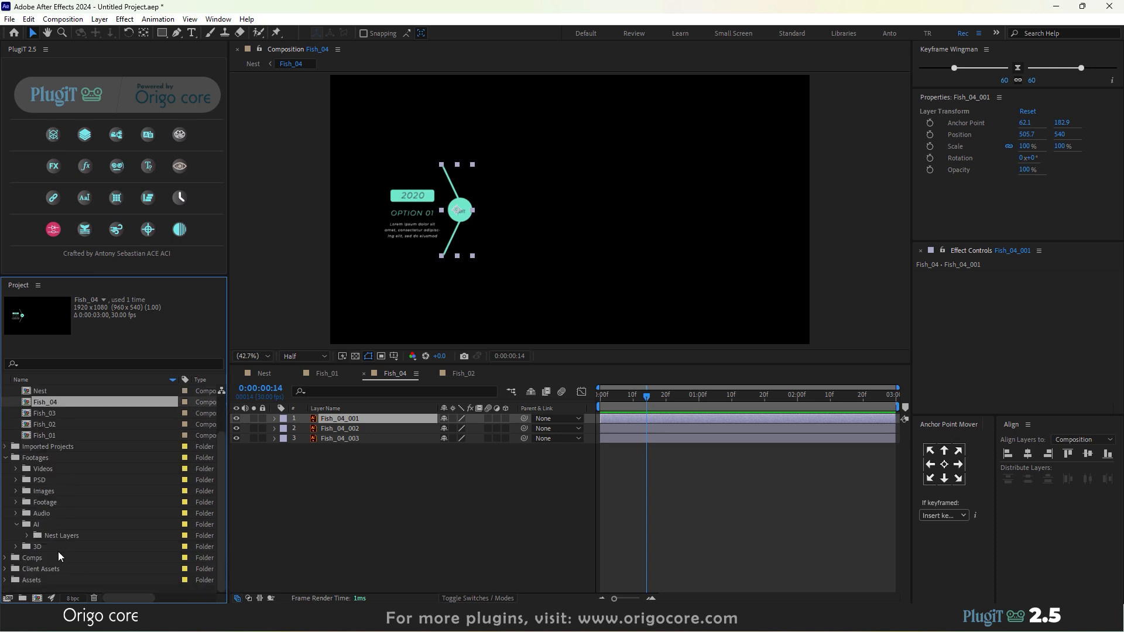
click(26, 536)
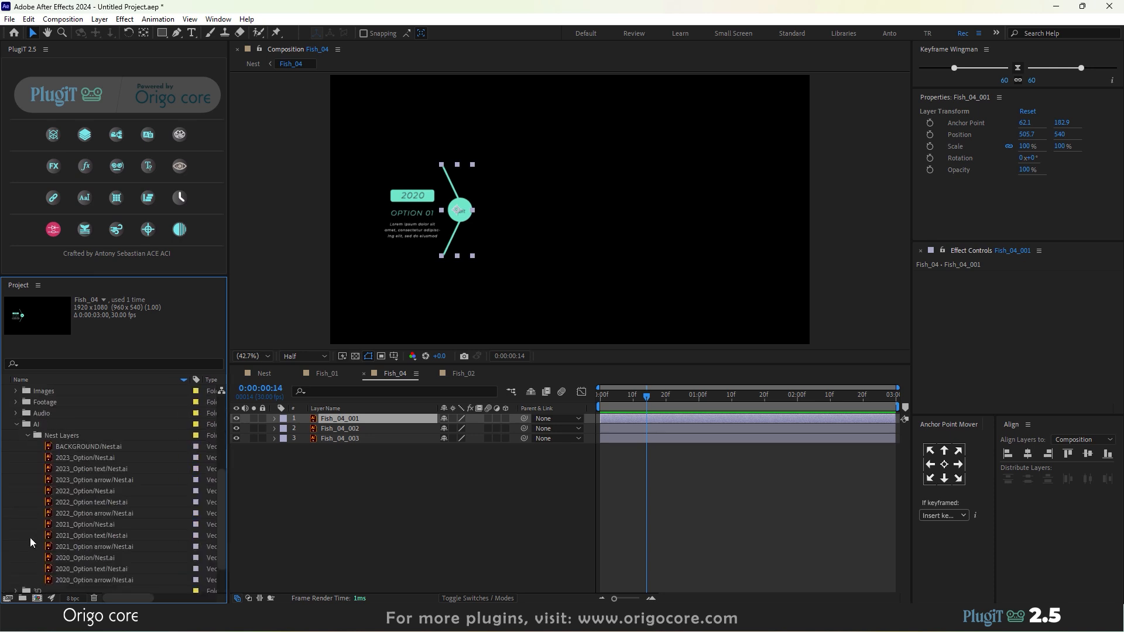
right_click(337, 416)
click(340, 420)
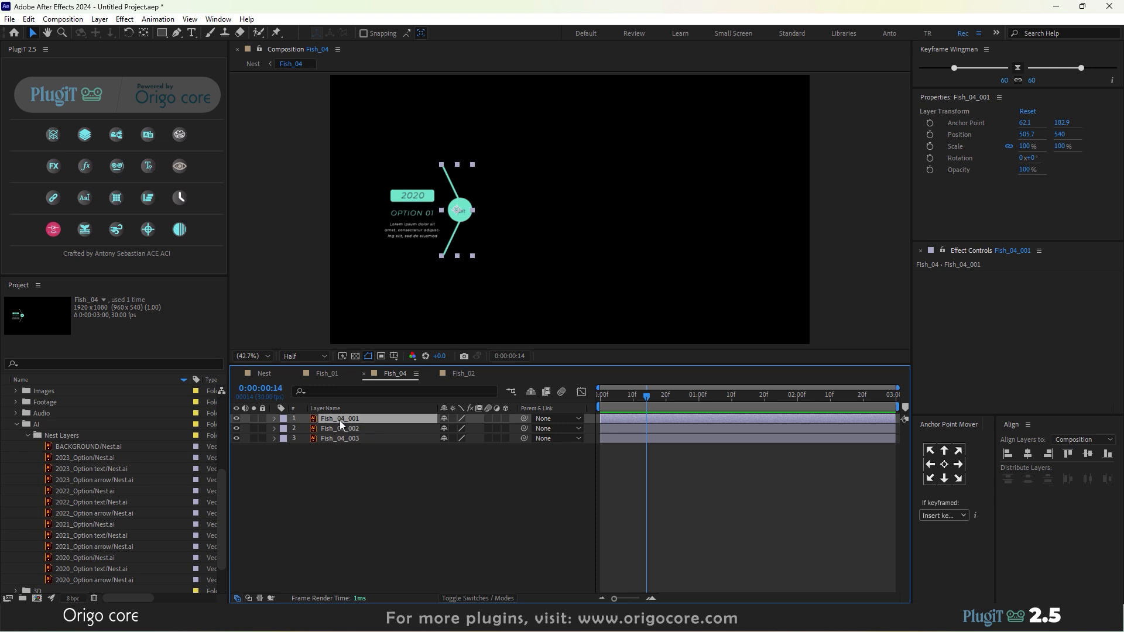
right_click(340, 421)
mouse_move(411, 300)
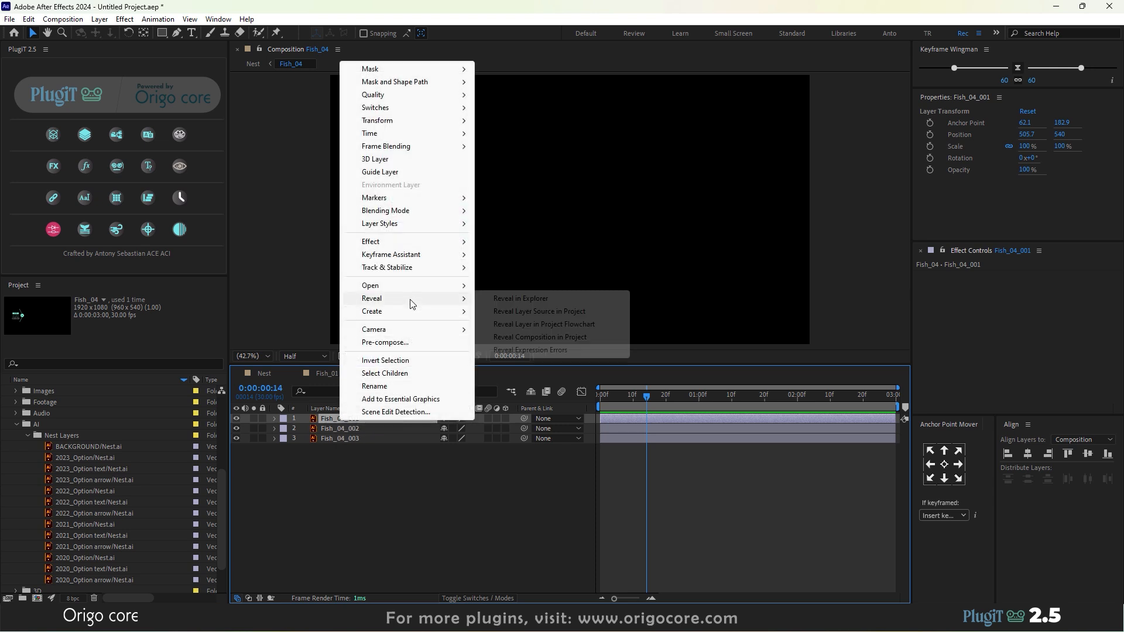
click(563, 311)
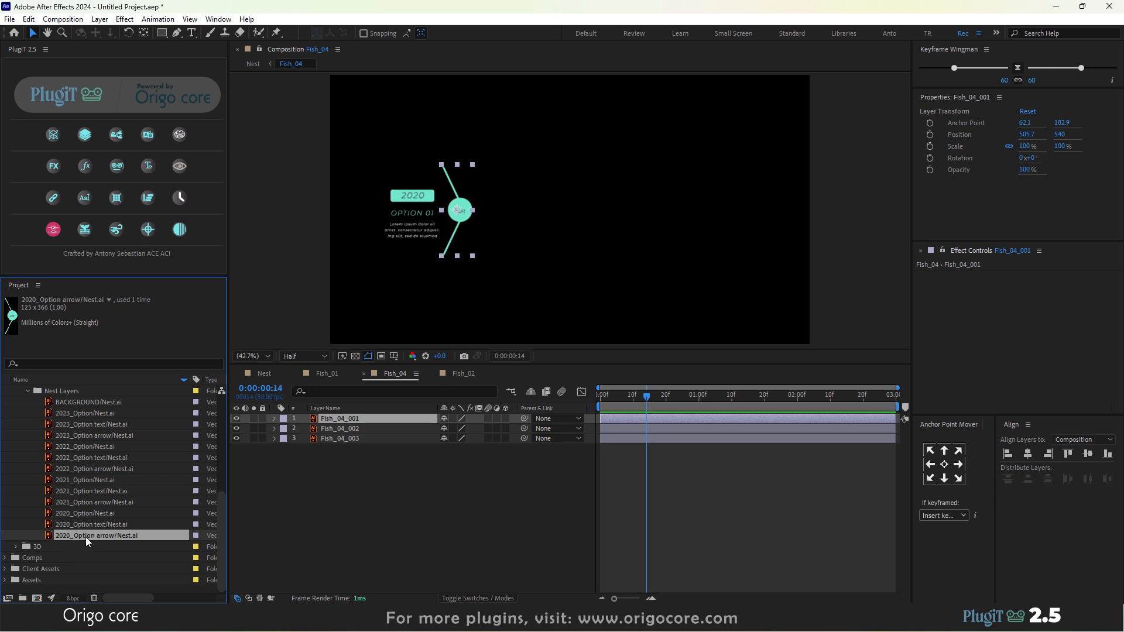
Try to copy the Fish_04_001 layer into the Fish_01 composition with Comp Nest
click(187, 158)
click(493, 187)
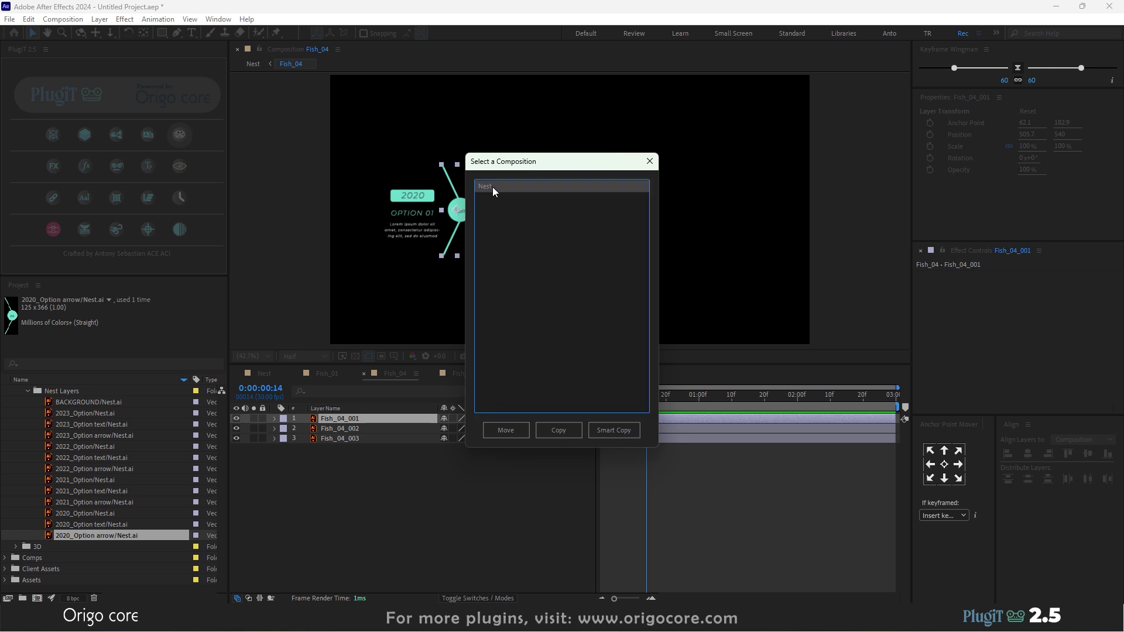
click(493, 187)
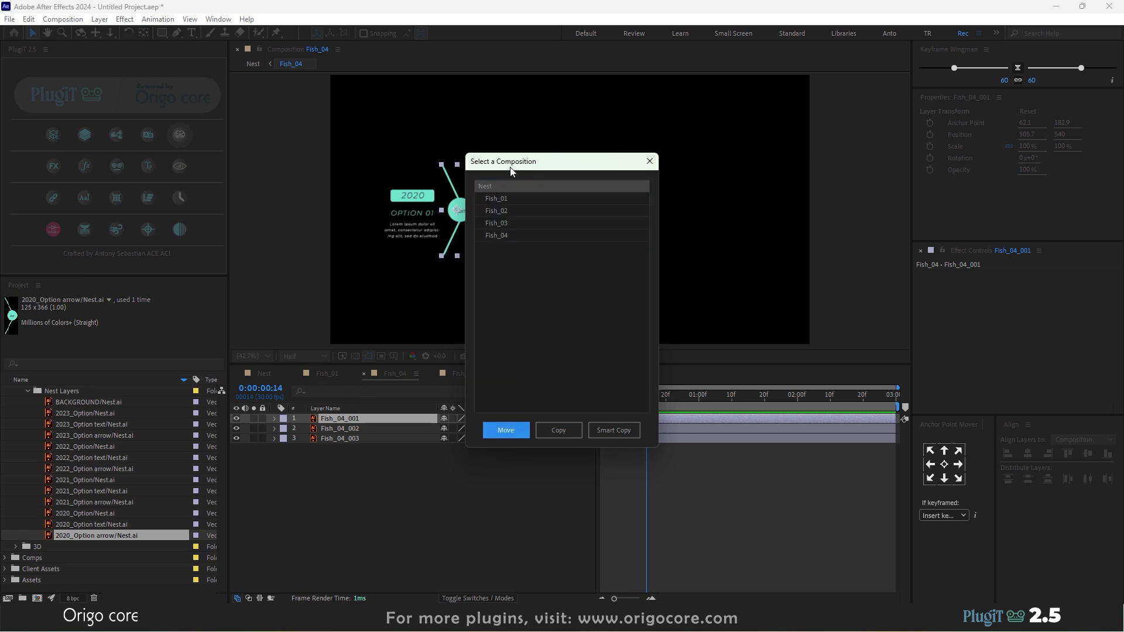
drag(511, 170, 661, 178)
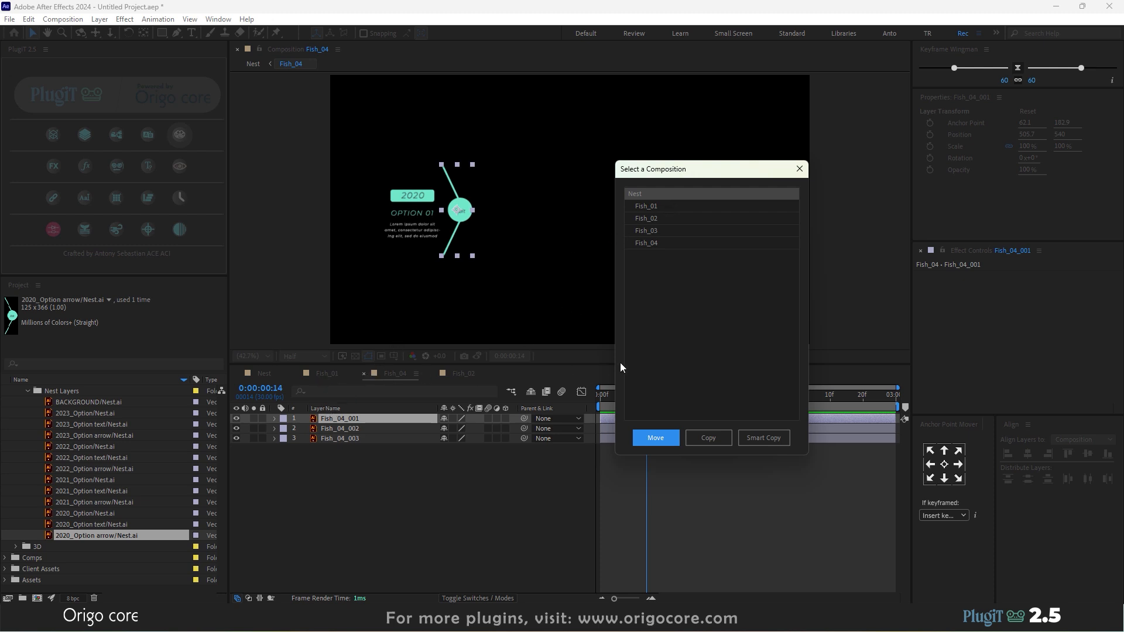
click(661, 209)
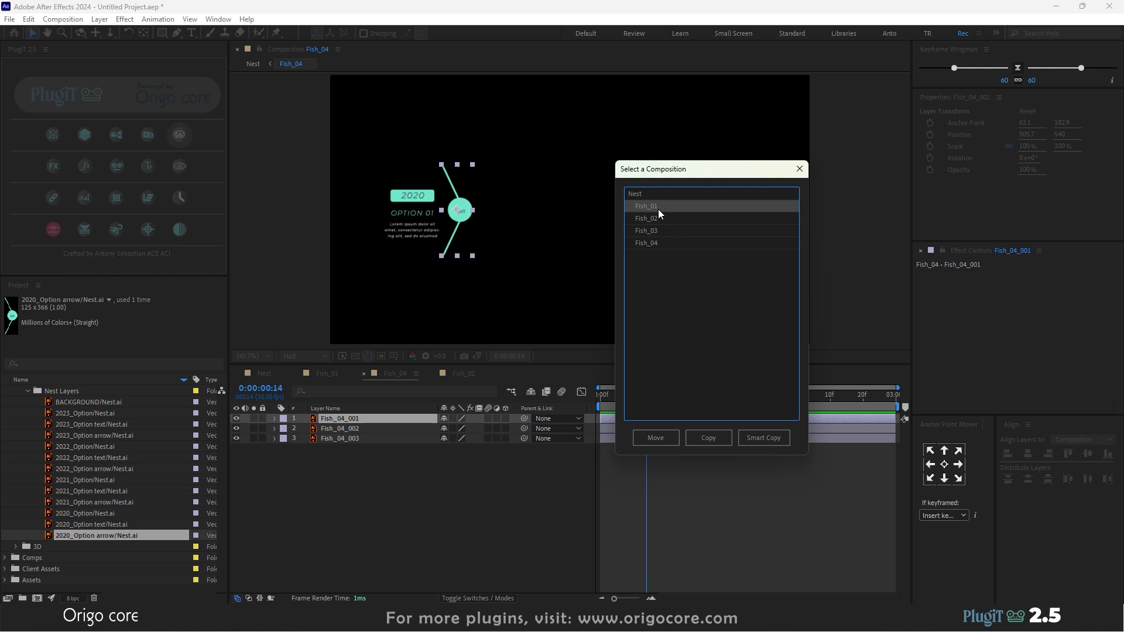
click(701, 441)
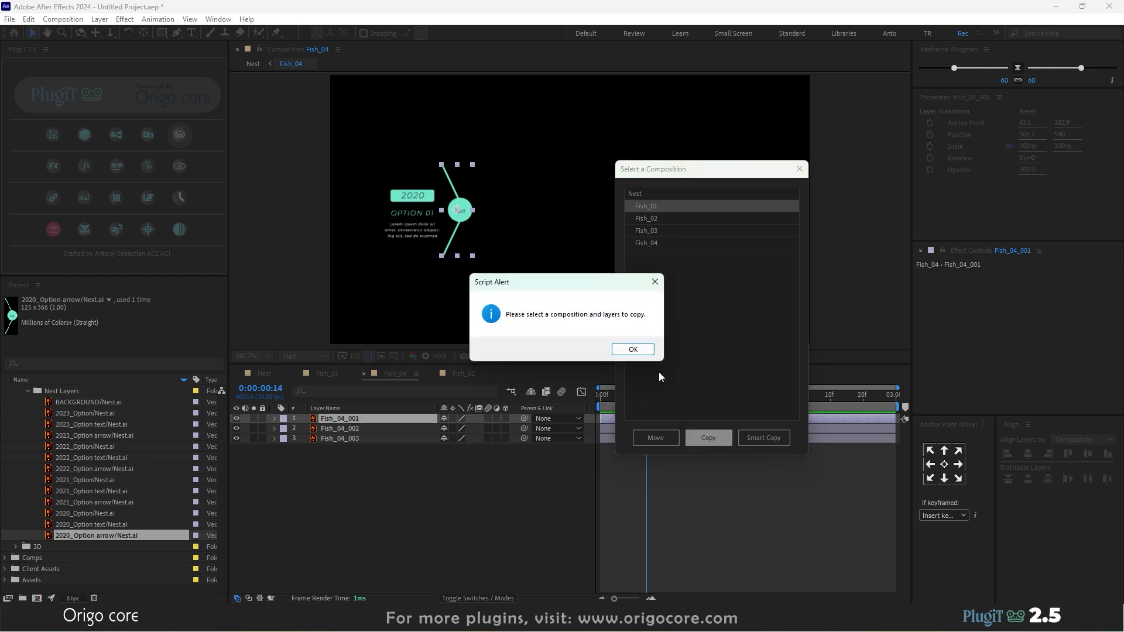
click(654, 284)
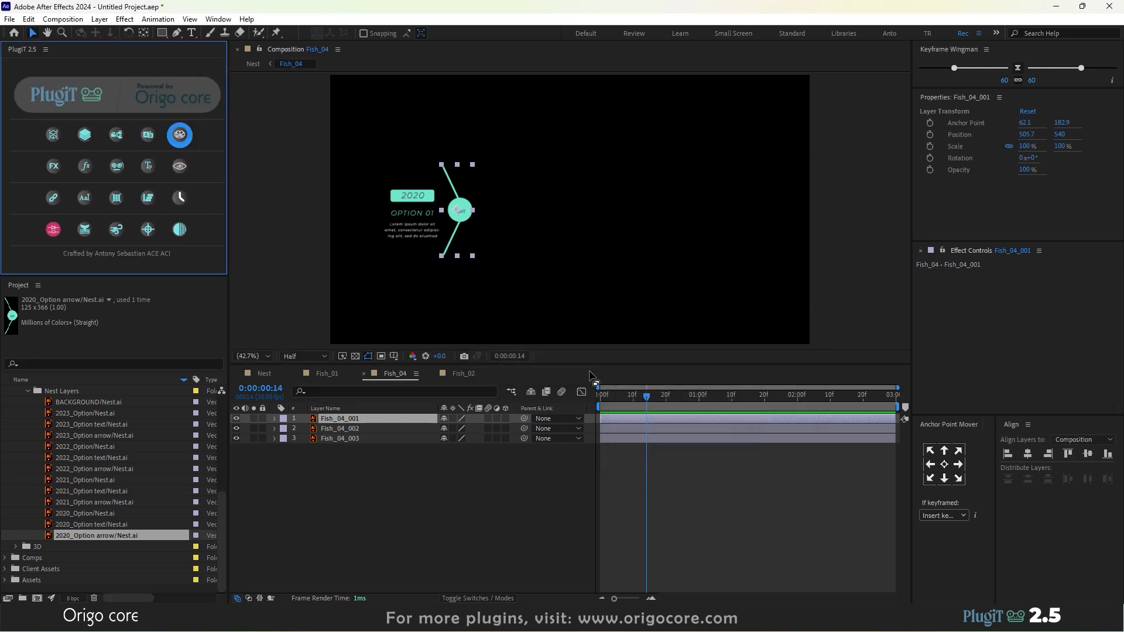
Undo the deletion of the Fish_01_001 layer in Fish_04 and return to the Nest composition
click(491, 488)
click(381, 420)
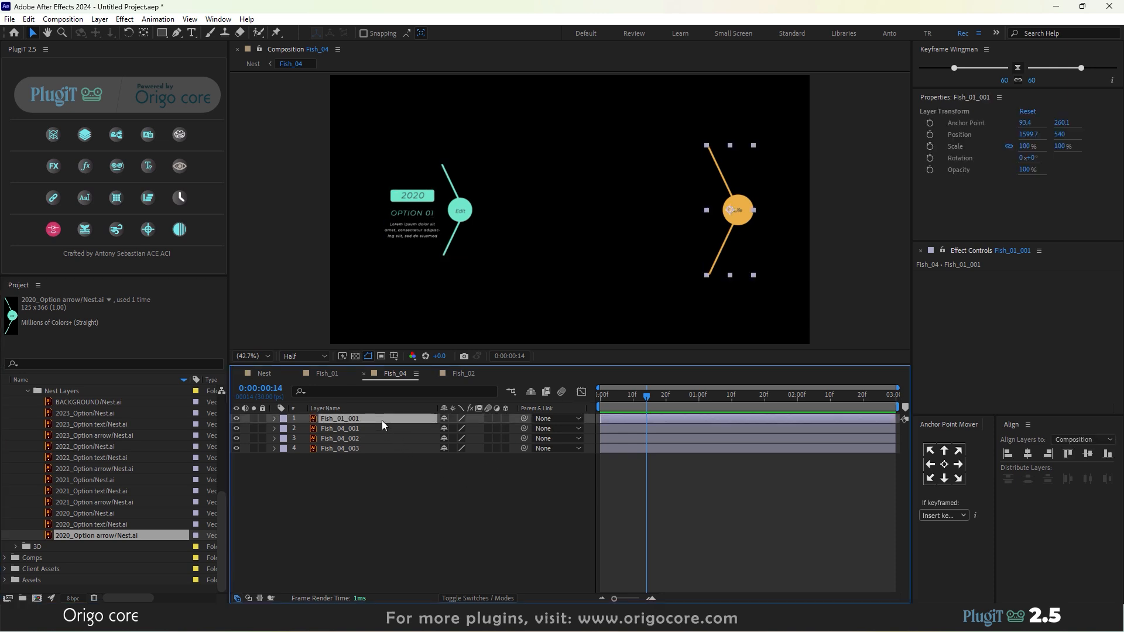
click(274, 378)
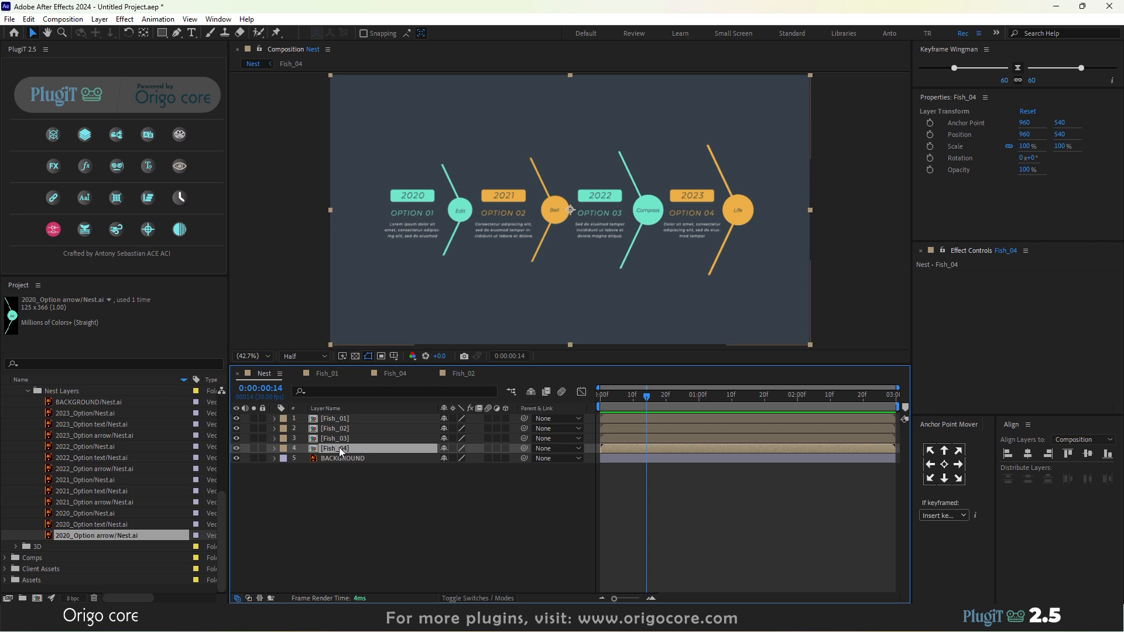
Duplicate the Fish_04 layer in Nest and examine the pre-compositions in the project's PreComps folder
key(ctrl+d)
mouse_move(340, 448)
mouse_down()
mouse_move(344, 429)
mouse_move(344, 448)
mouse_up()
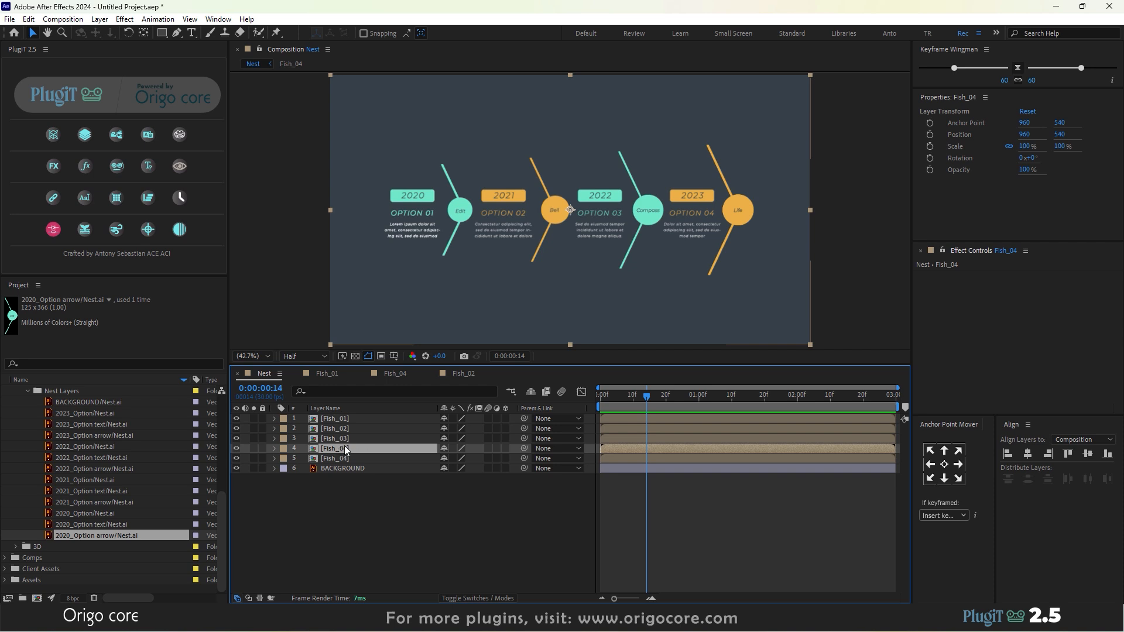
click(337, 459)
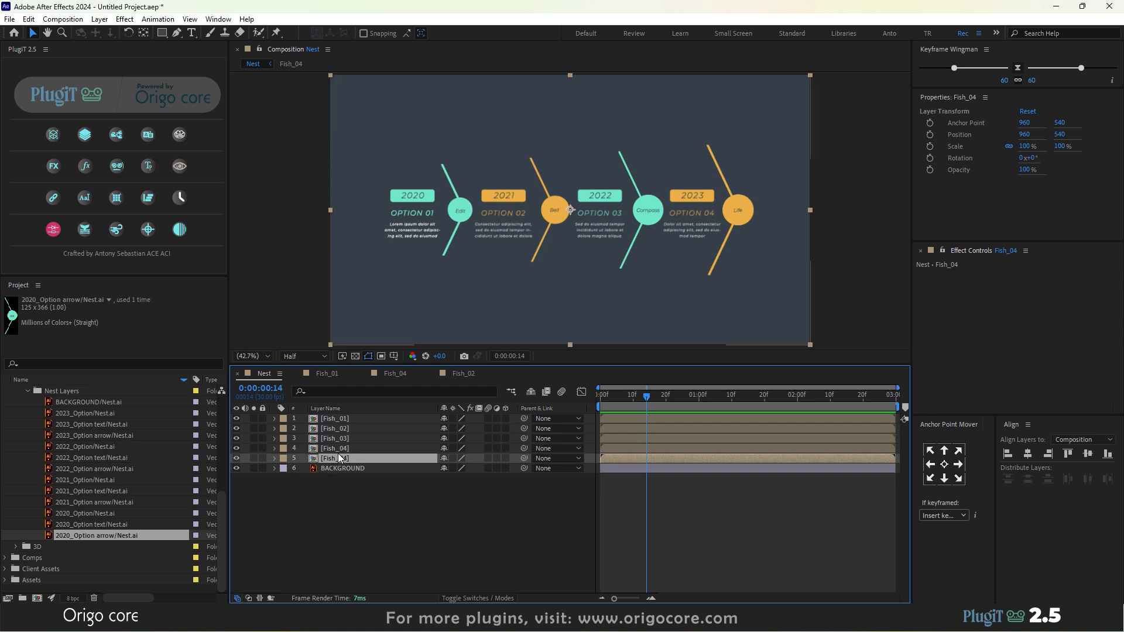
scroll(105, 540, up, 5)
scroll(101, 540, up, 1)
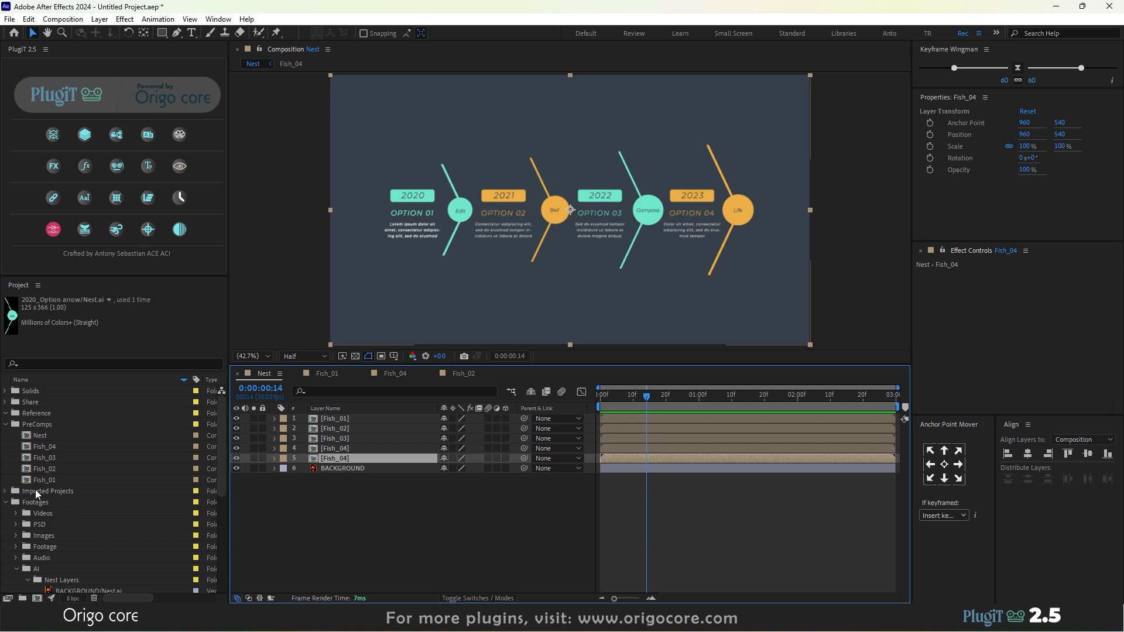
click(44, 479)
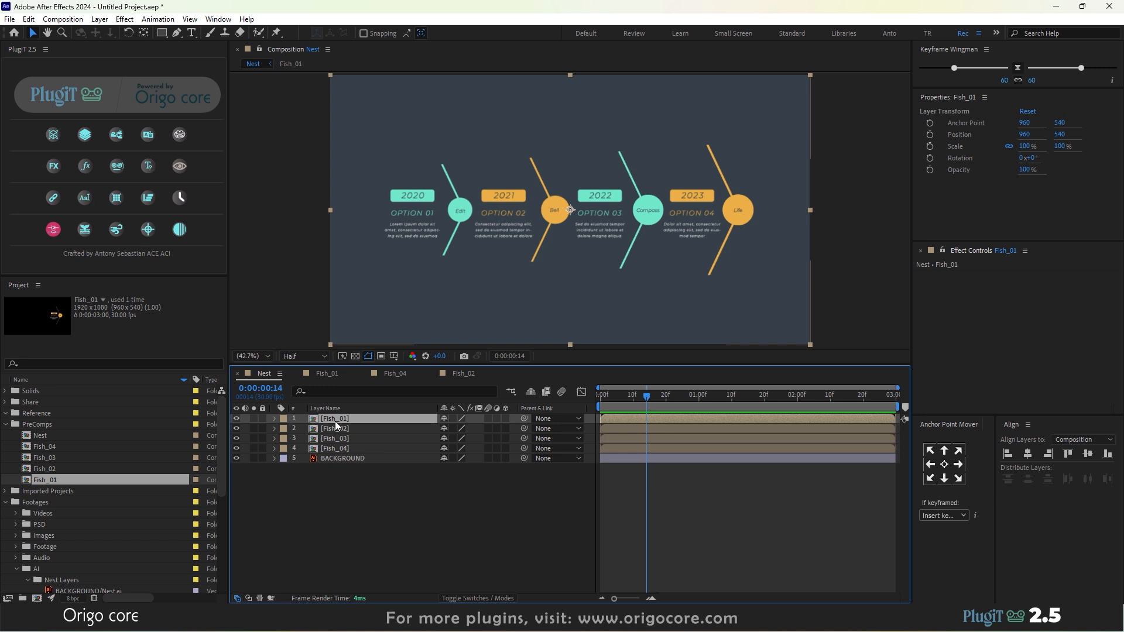
Move the Fish_01 layer from Nest into the Fish_04 composition with Comp Nest and open Fish_04
click(179, 134)
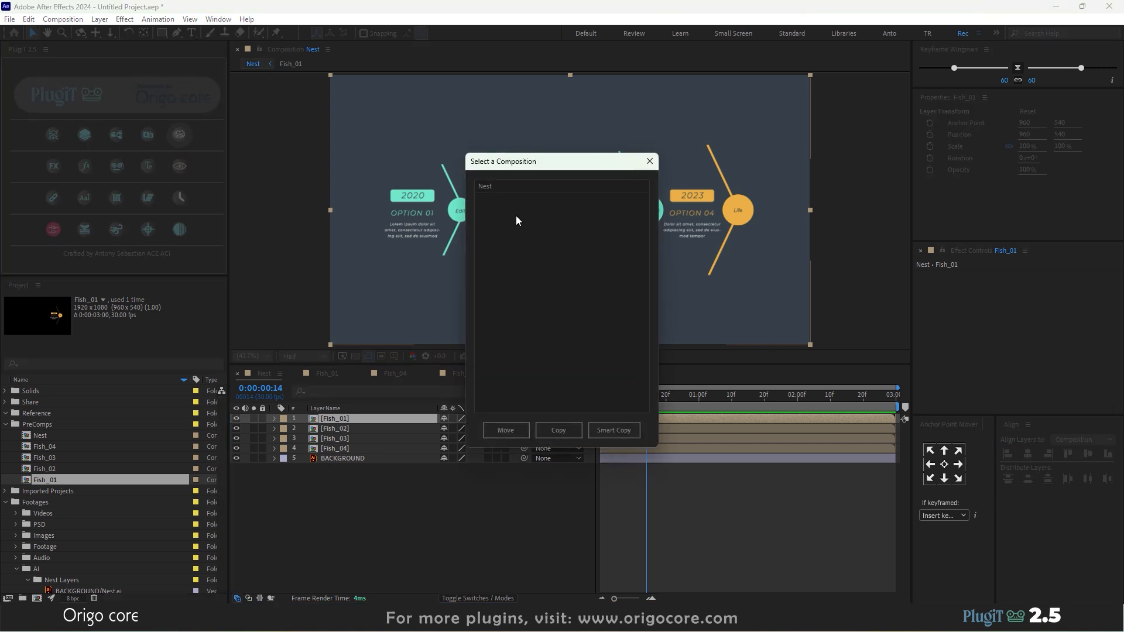
click(498, 234)
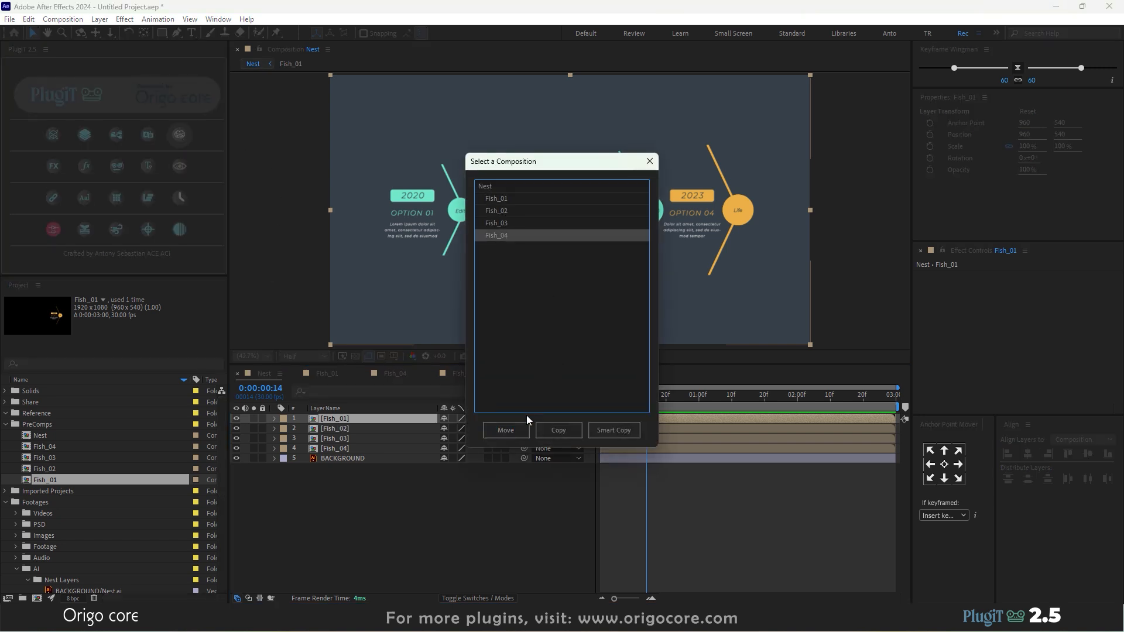
click(518, 428)
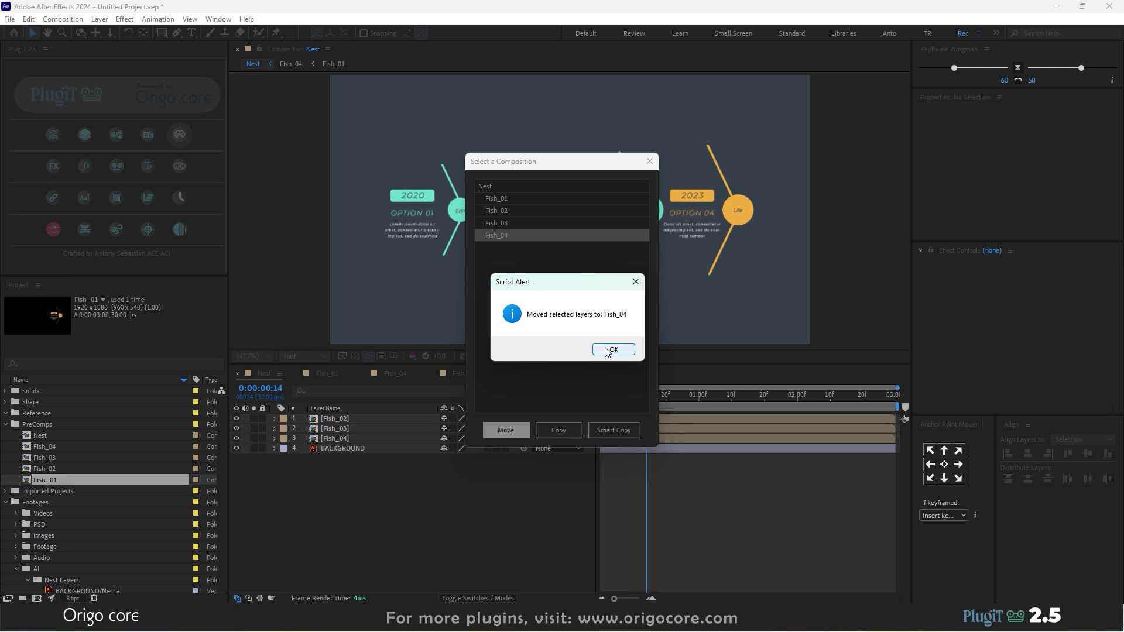
click(611, 349)
double_click(344, 439)
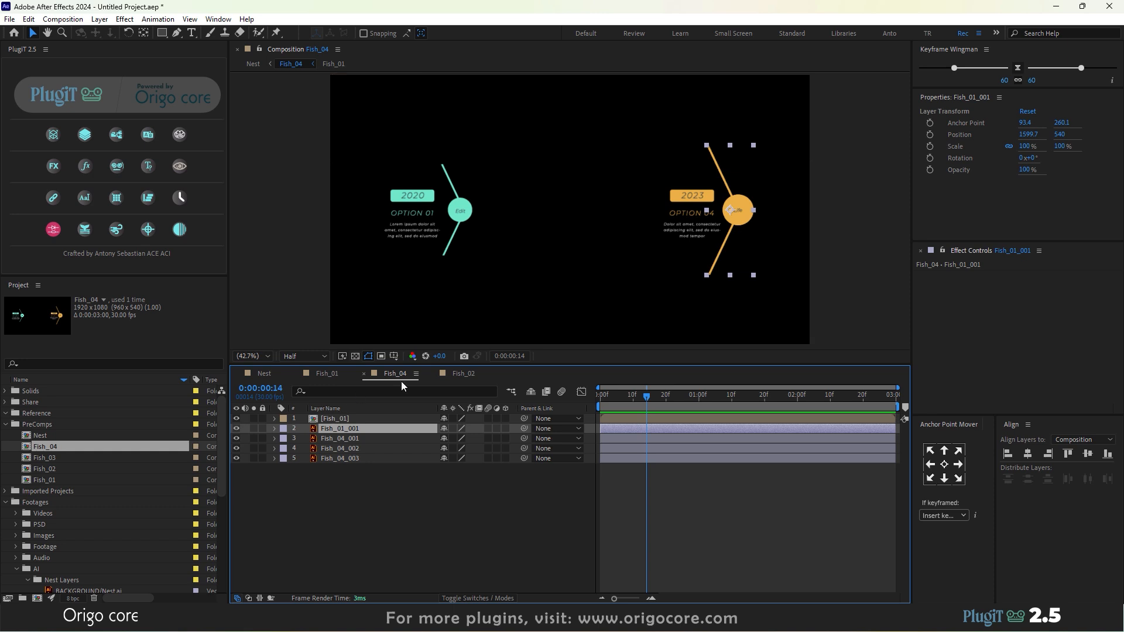
Return to Nest, try duplicating the Fish_04 layer there, and undo the duplication
click(264, 374)
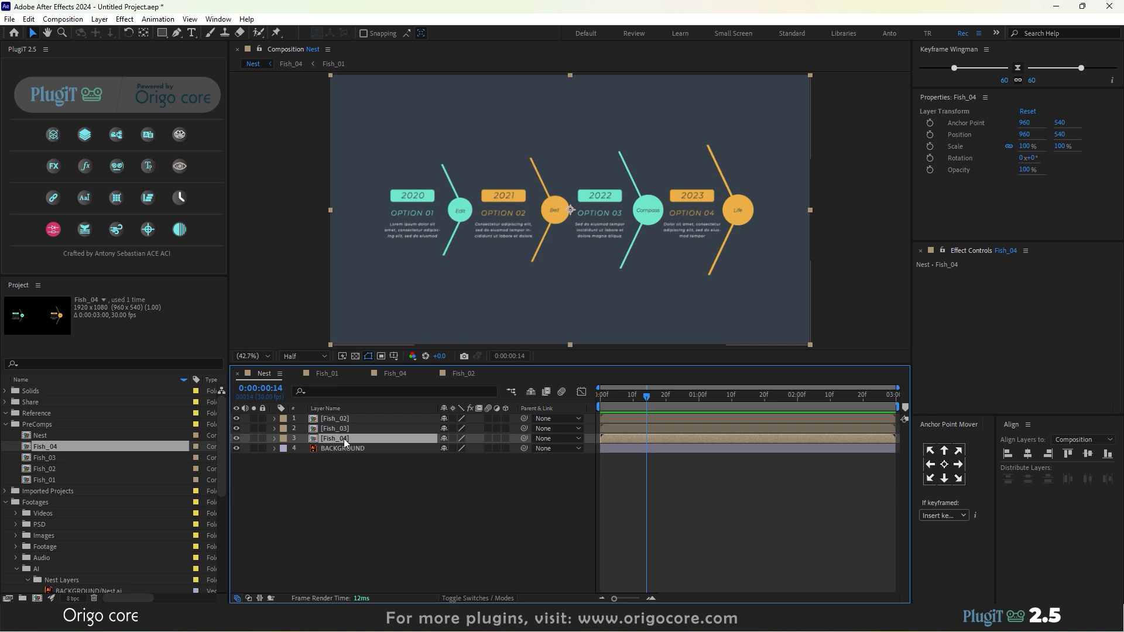
key(ctrl+d)
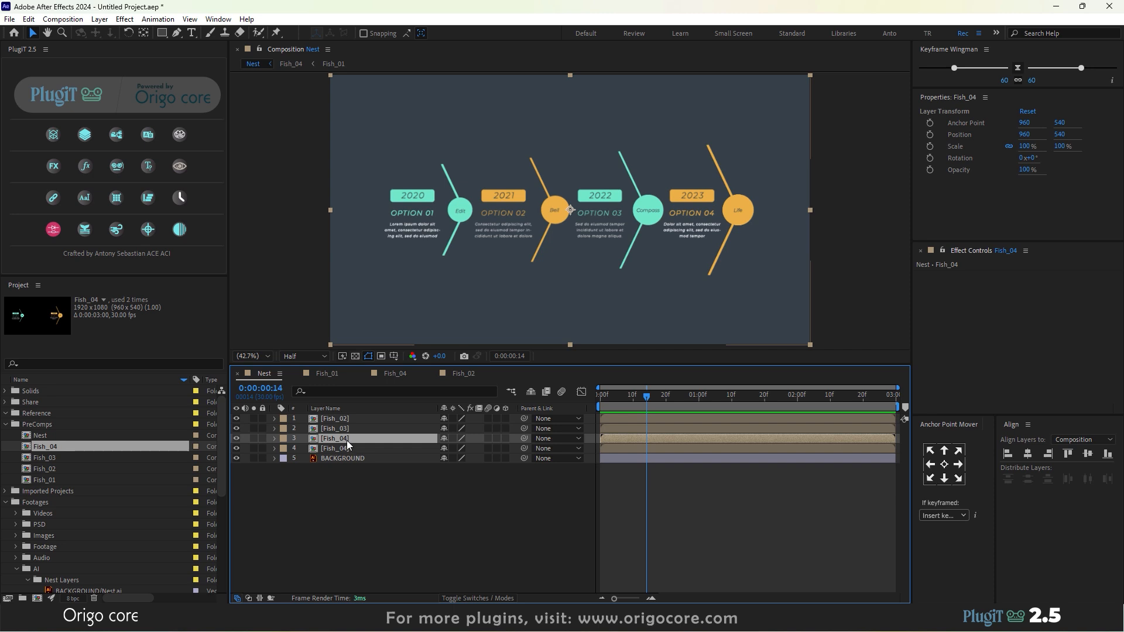
key(ctrl+z)
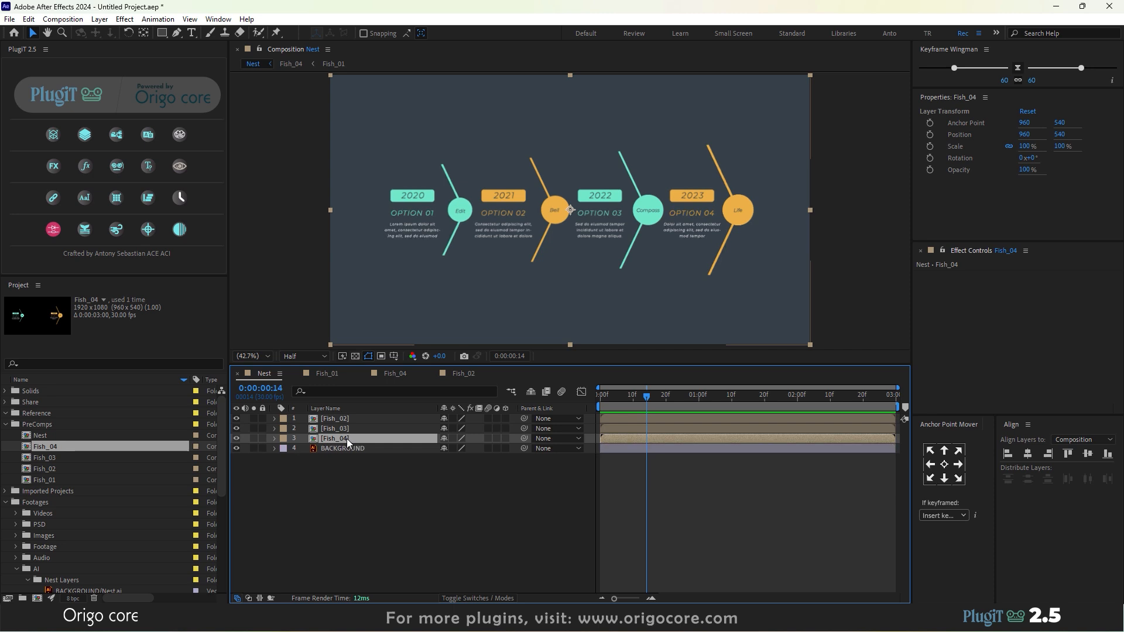
Duplicate the Fish_04 composition in the PreComps folder and open the duplicate to examine its nested Fish_01 layer
click(87, 458)
key(ctrl+d)
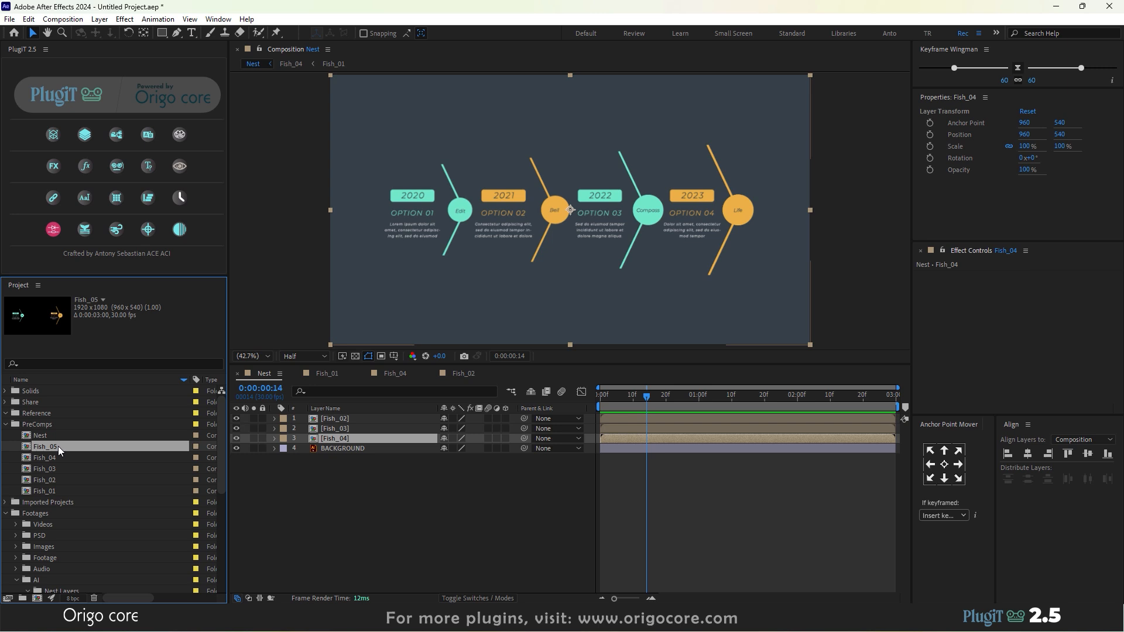
click(50, 457)
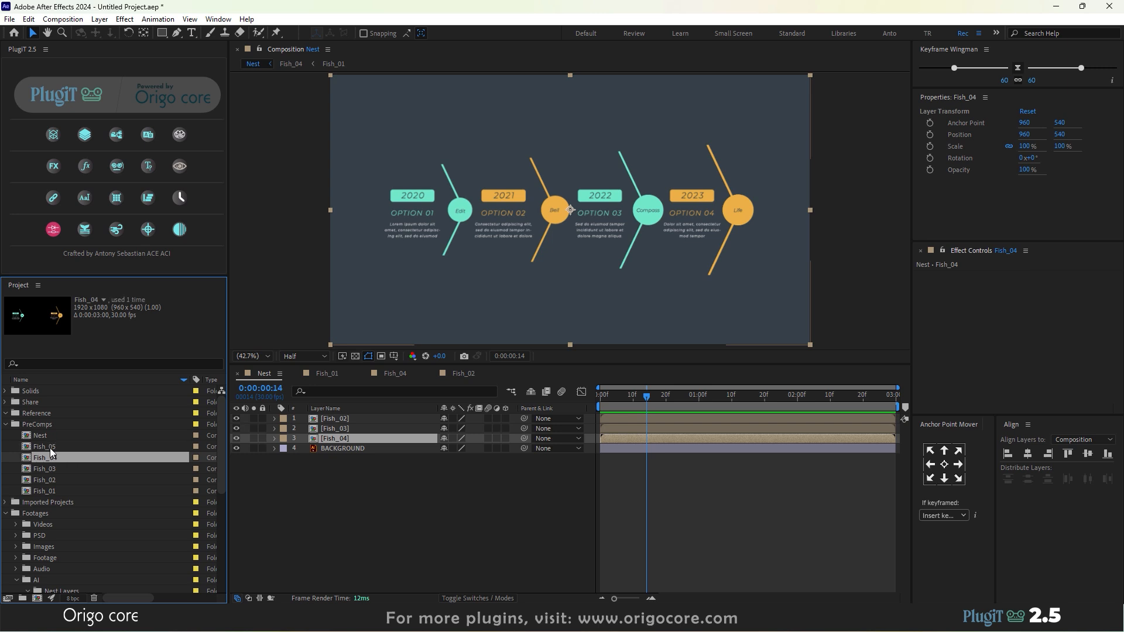
double_click(50, 447)
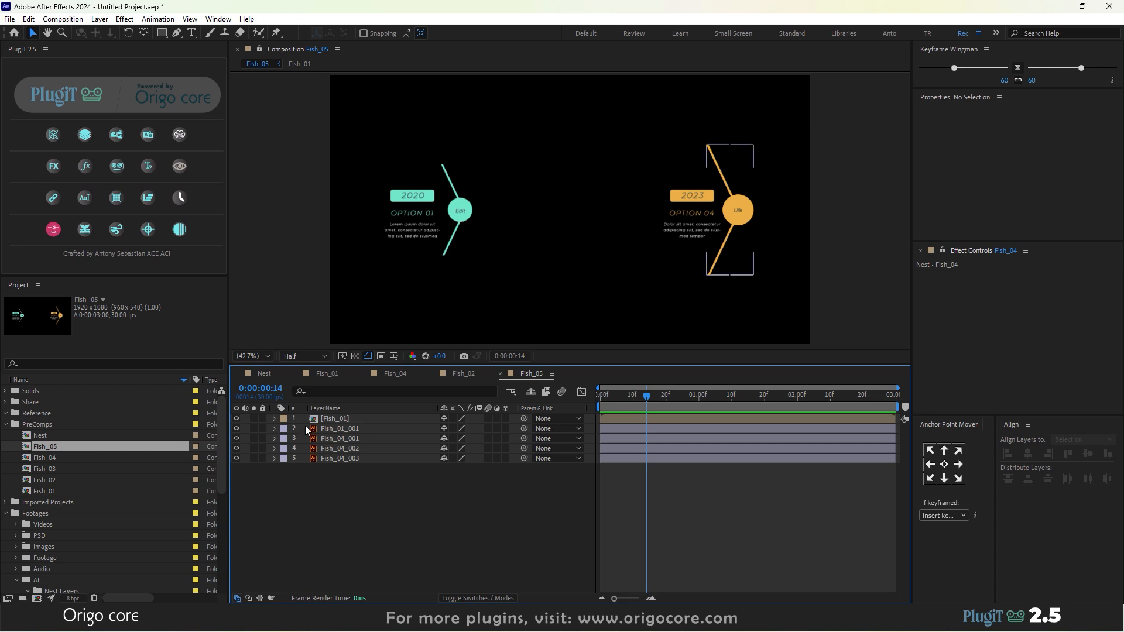
click(322, 421)
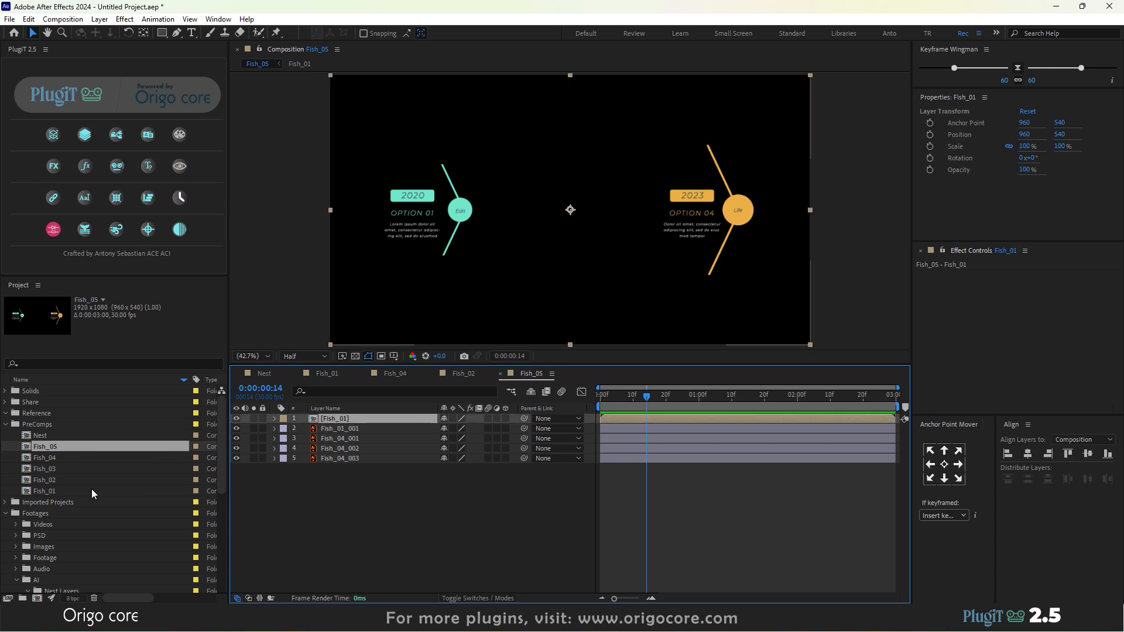
click(62, 490)
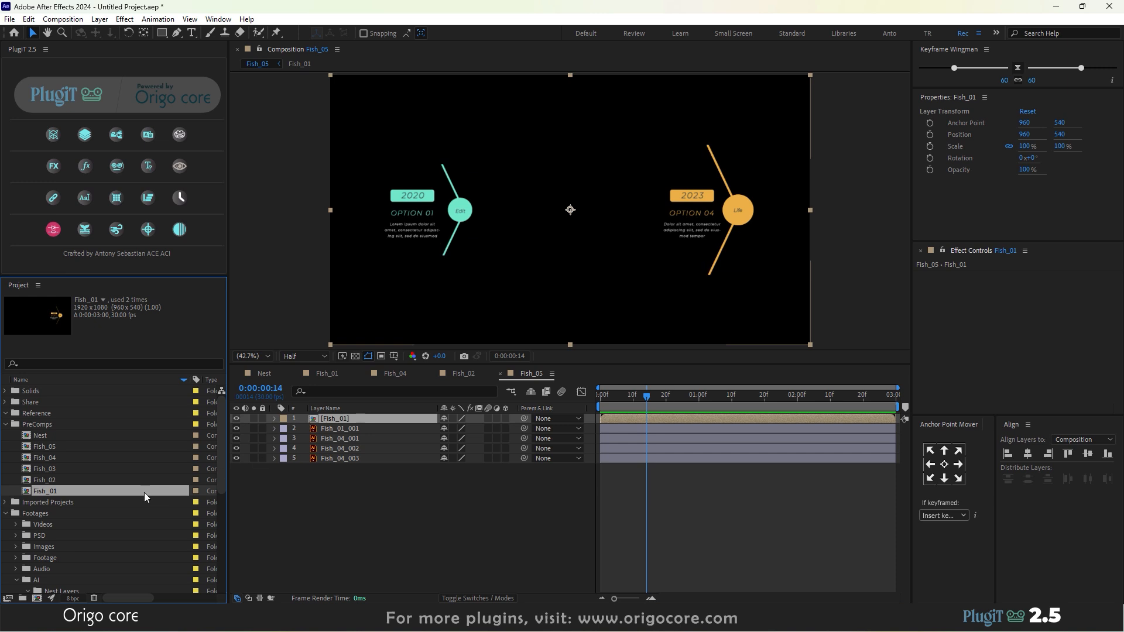
Undo the duplication of the Fish_04 composition and the move of Fish_01 out of Nest
key(ctrl+z)
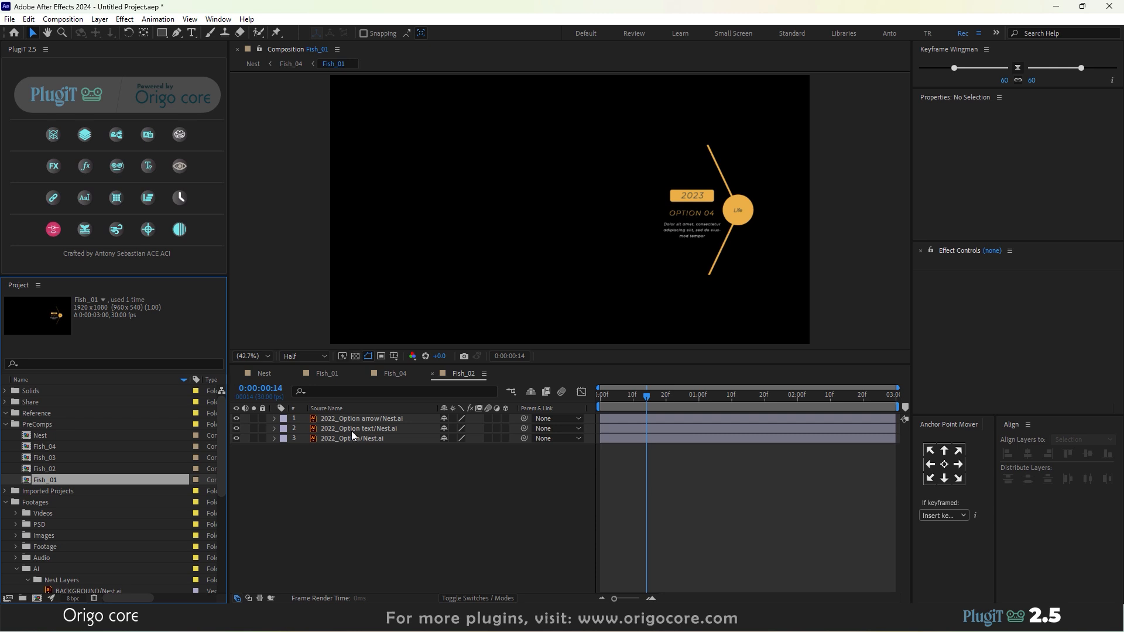
click(61, 447)
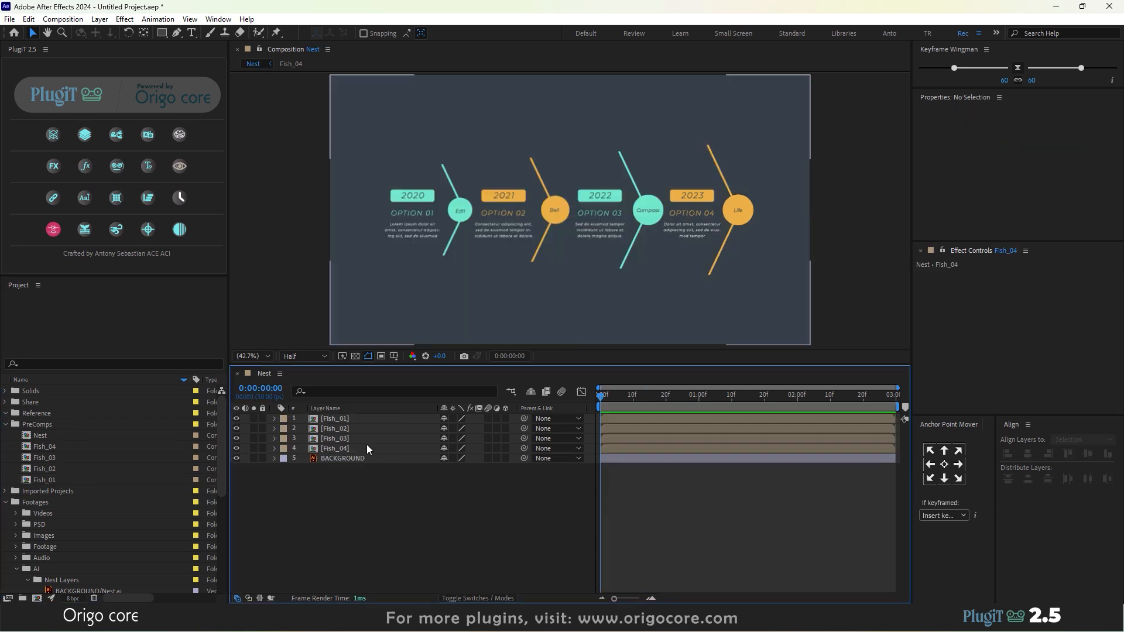
Smart copy the Fish_04 layer in Nest into the Fish_04 composition with Comp Nest and clear the layer selection
click(366, 439)
click(366, 448)
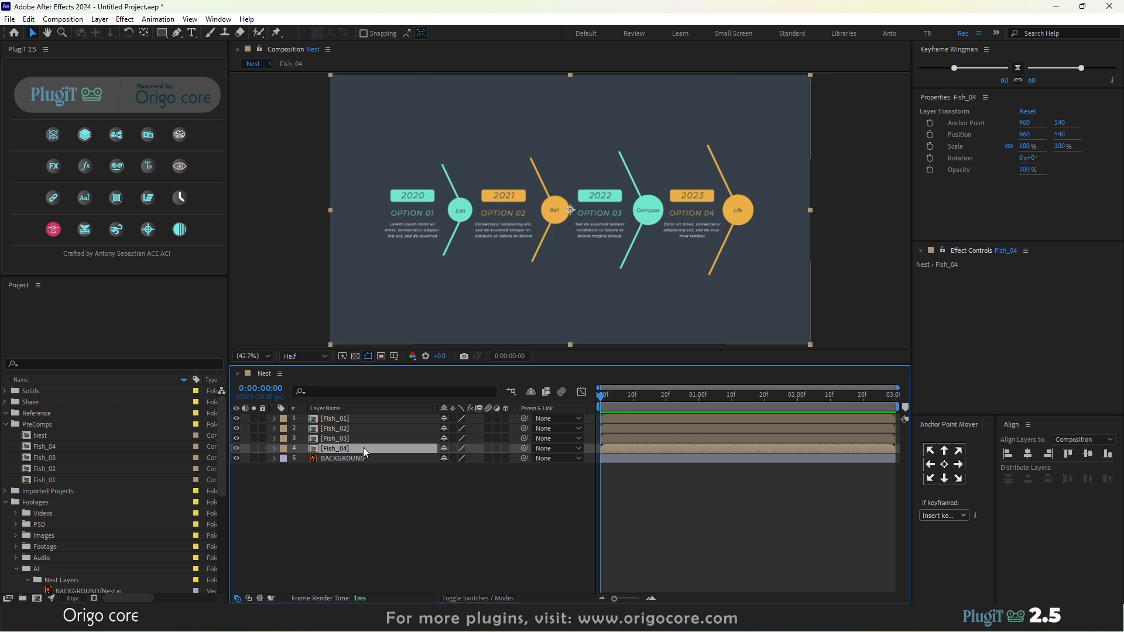
click(187, 160)
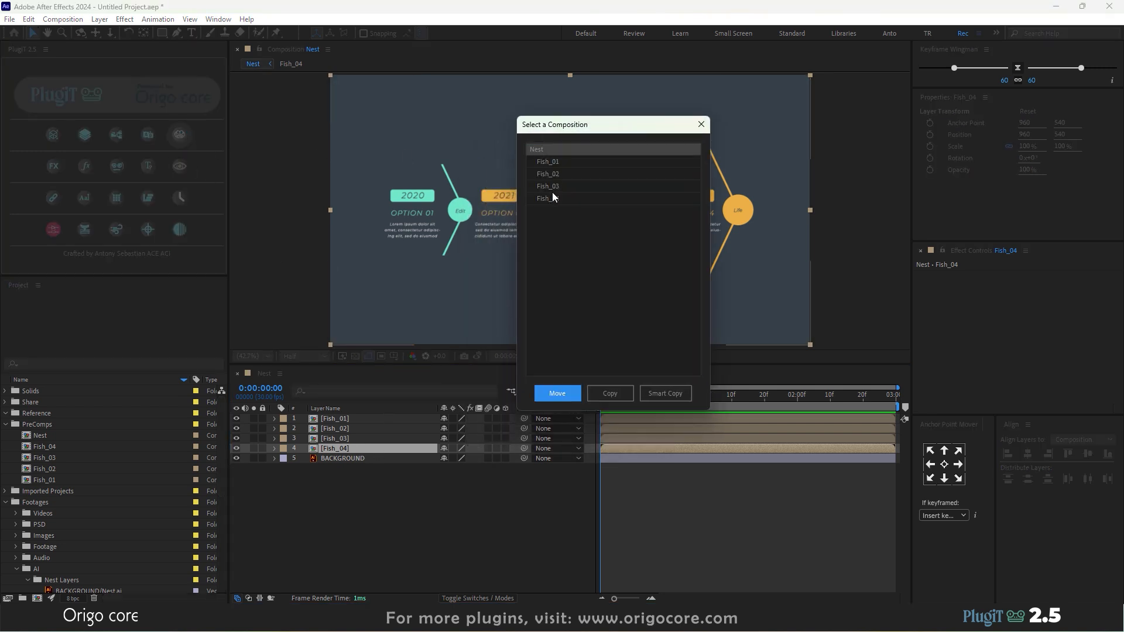
click(551, 197)
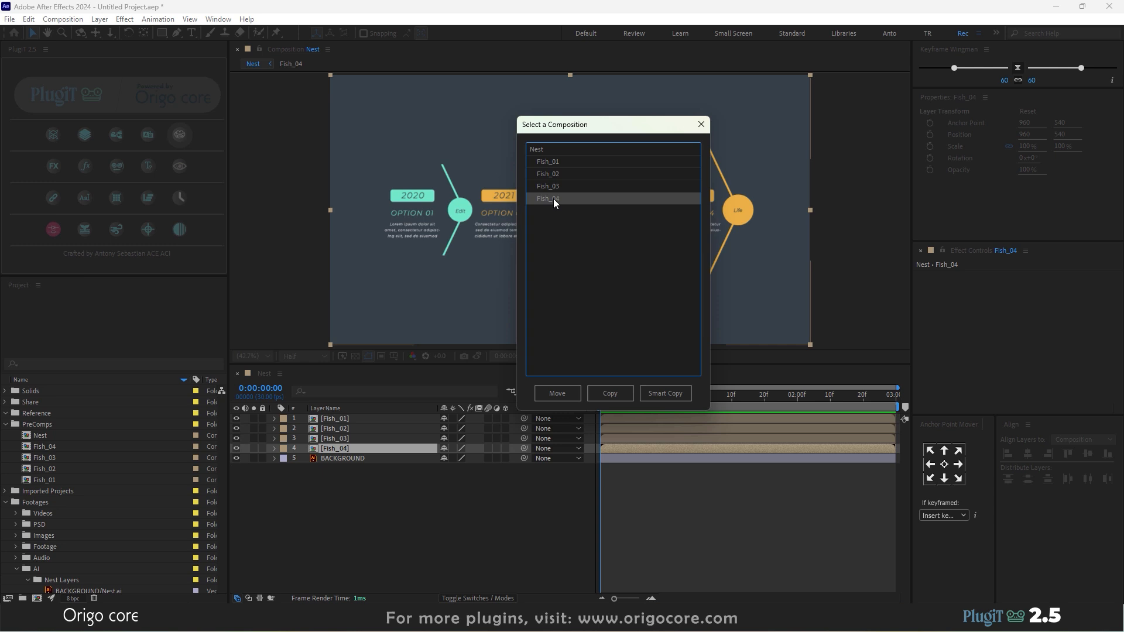
click(666, 393)
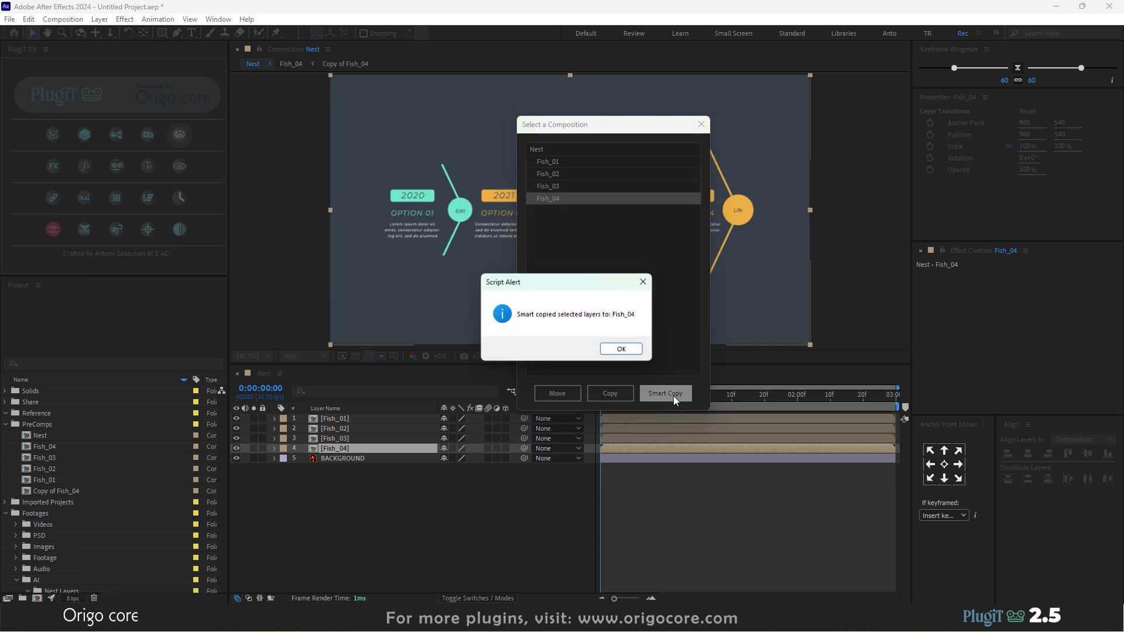
click(621, 350)
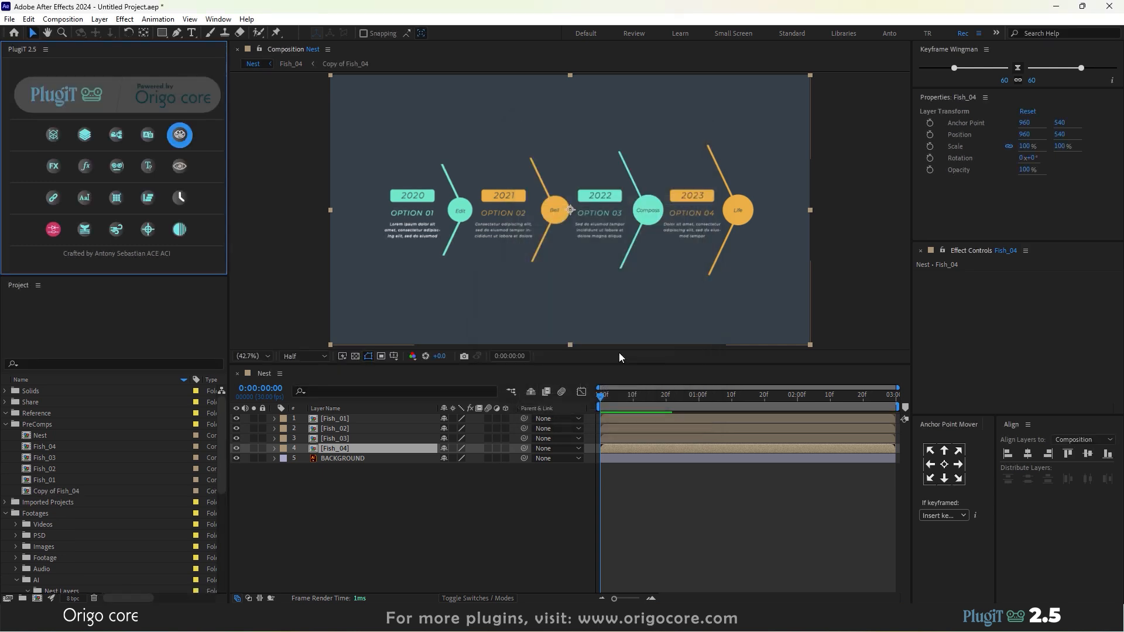
click(354, 473)
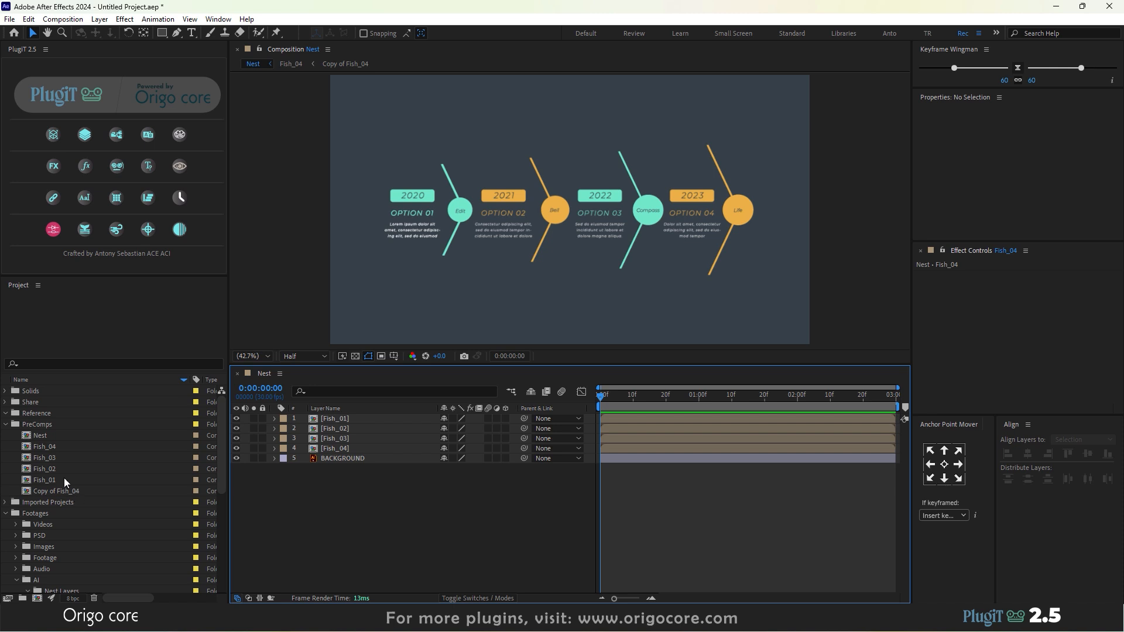
Review the compositions in the PreComps folder, open Copy of Fish_04 and select its three layers
click(52, 445)
click(52, 457)
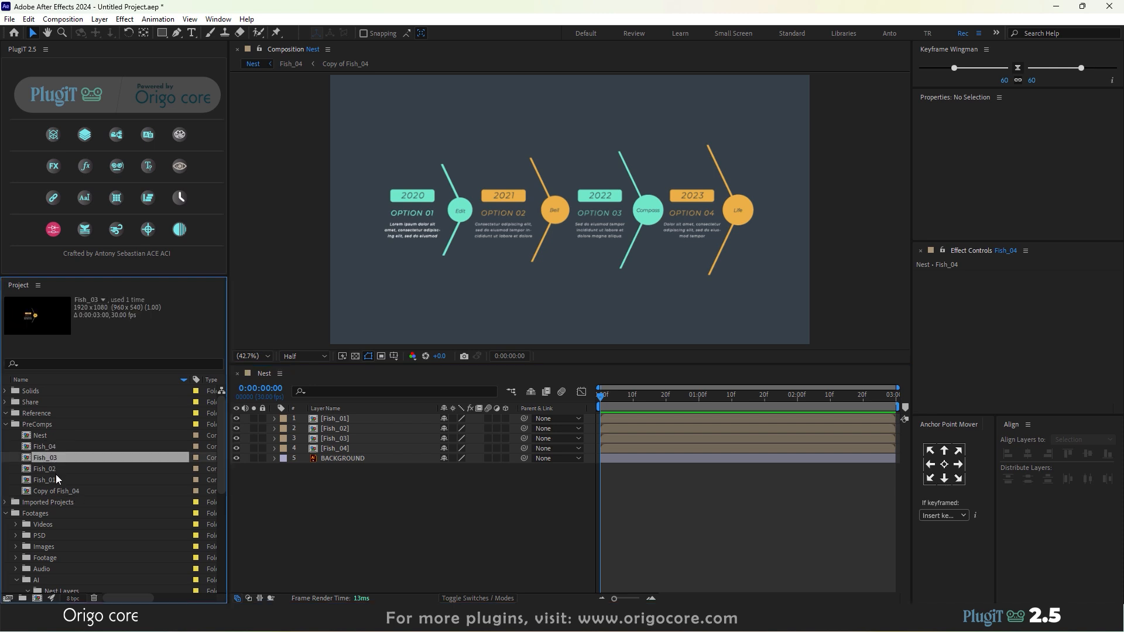
click(55, 479)
shift+click(54, 450)
click(77, 494)
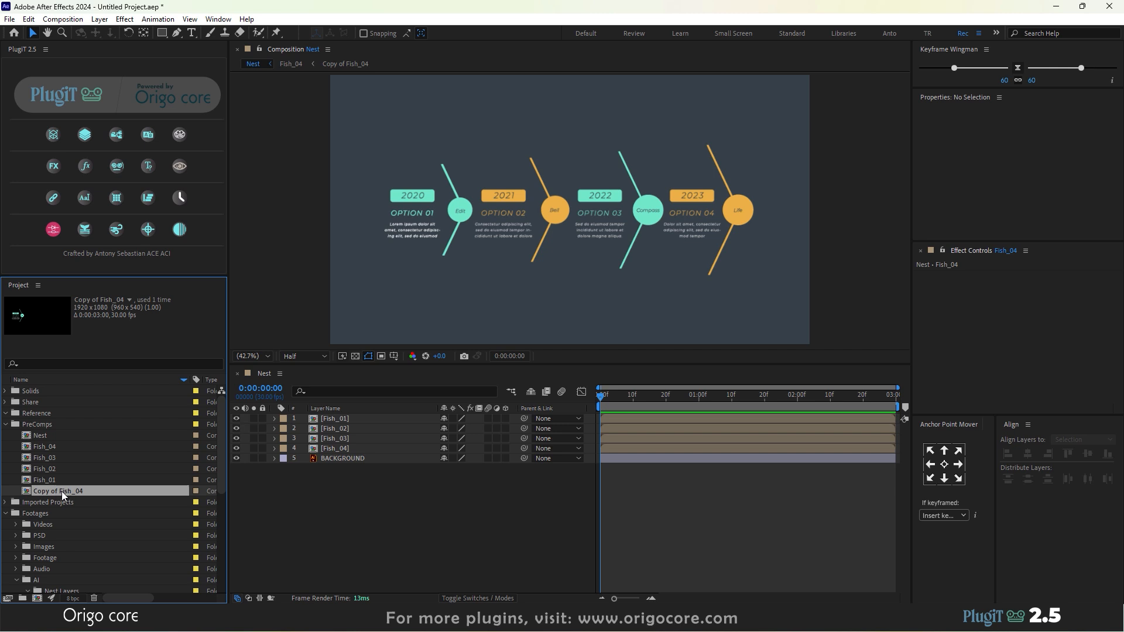
double_click(61, 491)
drag(334, 458, 342, 393)
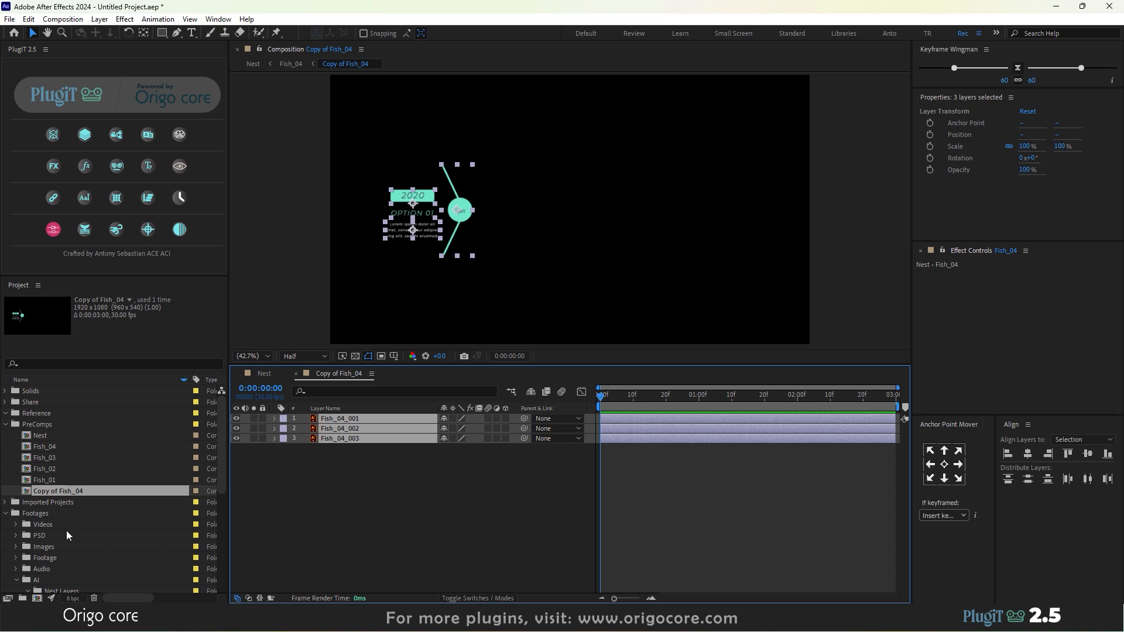
Check the Nest Layers footage for duplicated sources and compare Fish_01 with Copy of Fish_04 in PreComps
scroll(66, 531, down, 6)
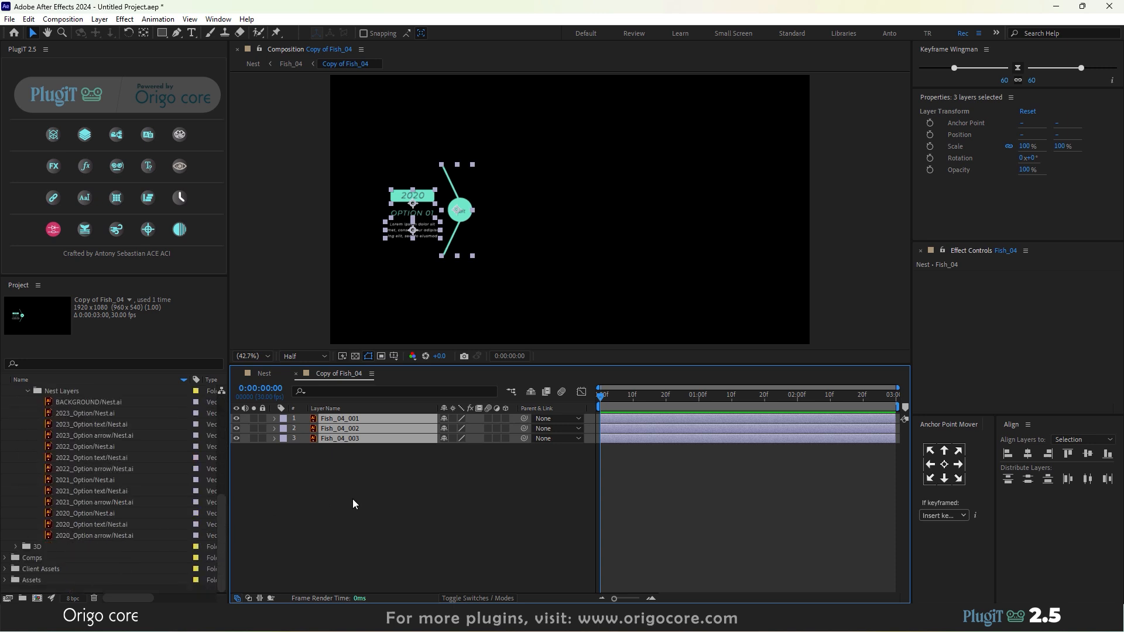
scroll(89, 430, up, 5)
click(69, 446)
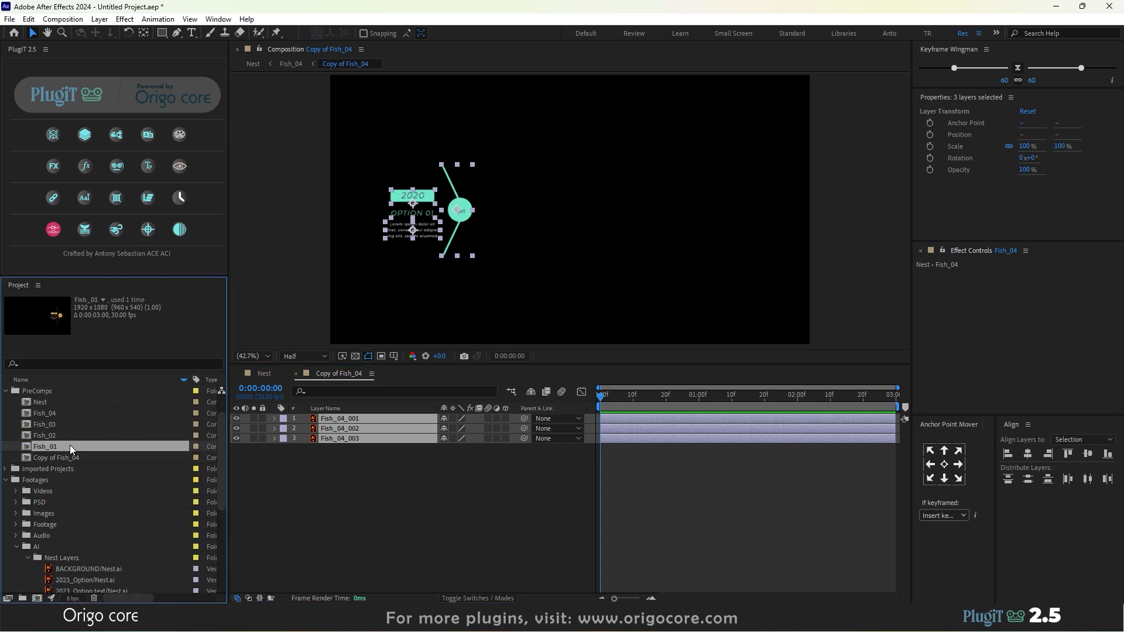
click(46, 458)
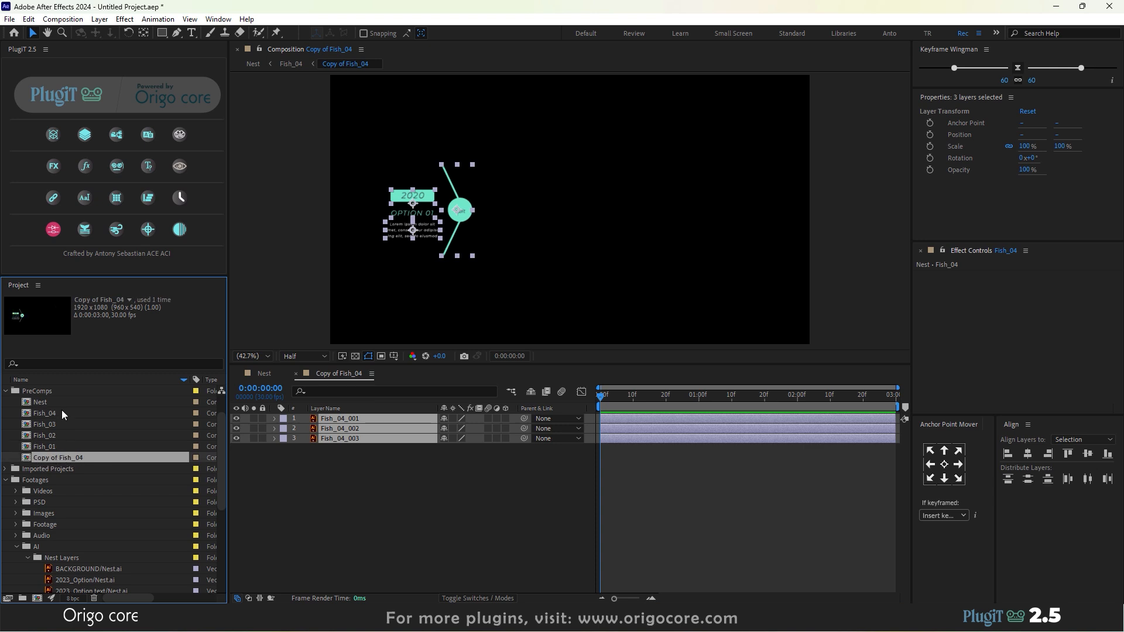
scroll(61, 410, up, 1)
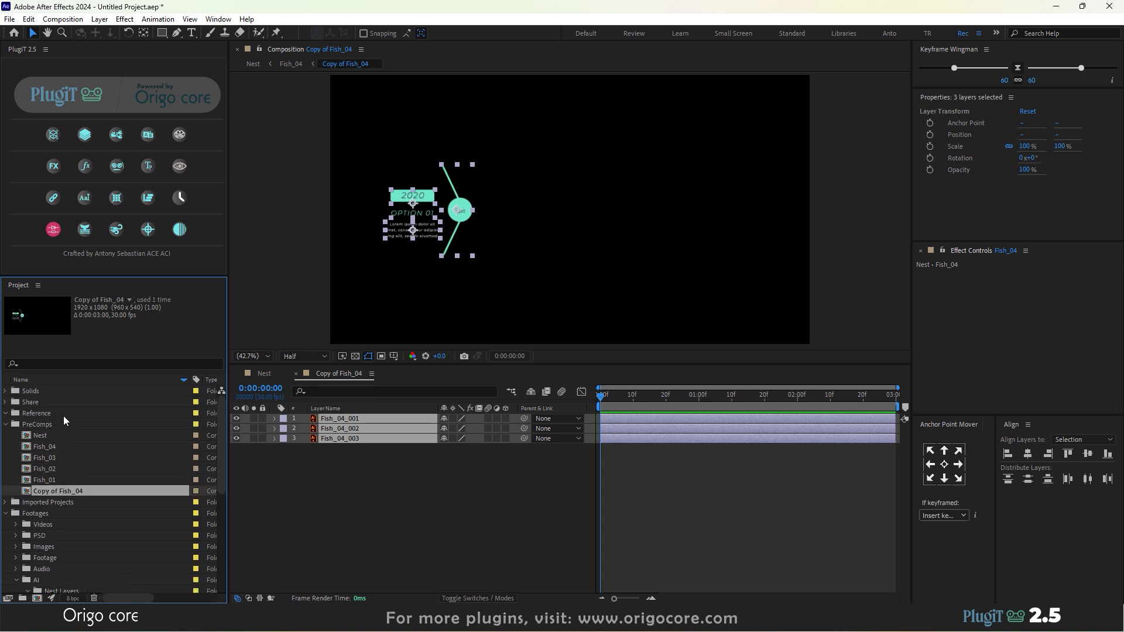
click(452, 525)
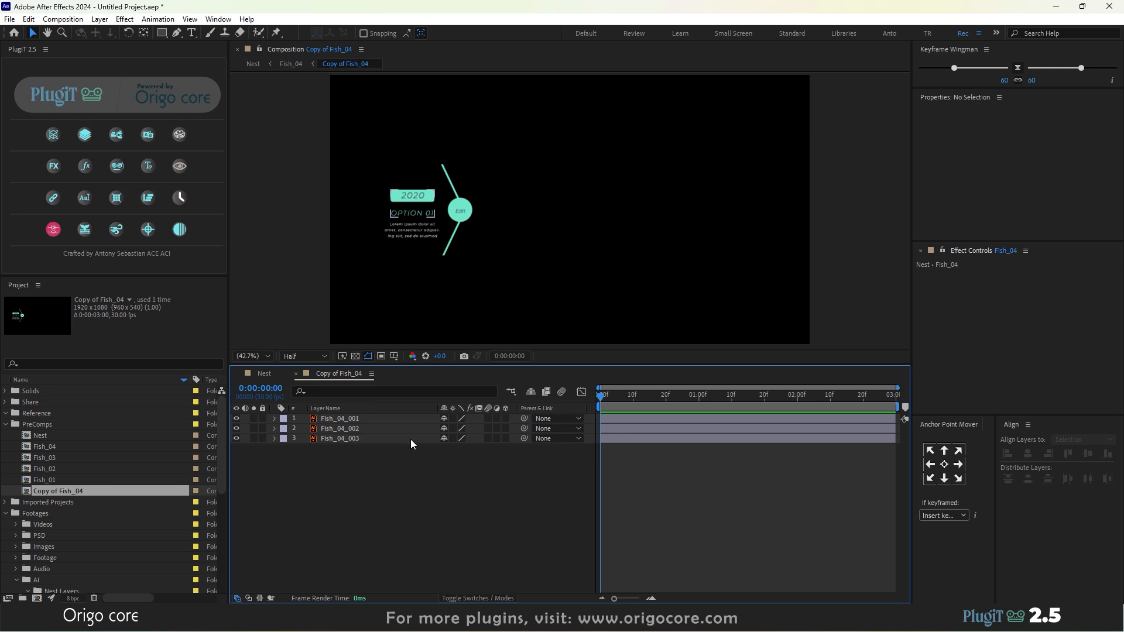
Return to the Nest composition and collapse the Footages folder in the project, keeping PreComps expanded
click(265, 374)
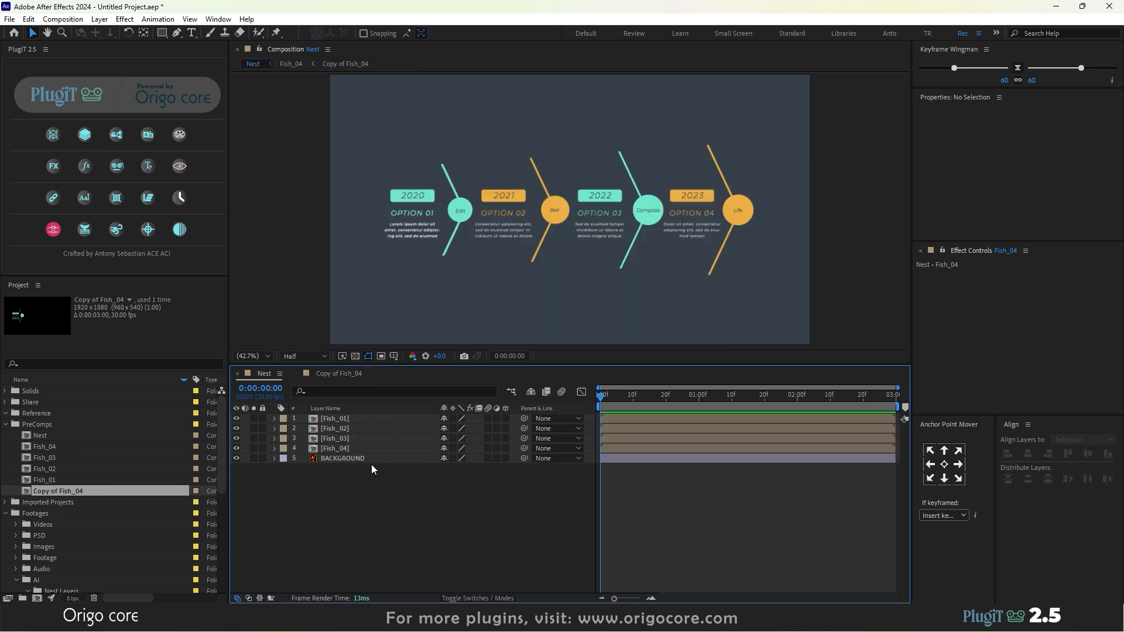
right_click(267, 377)
click(262, 374)
click(6, 424)
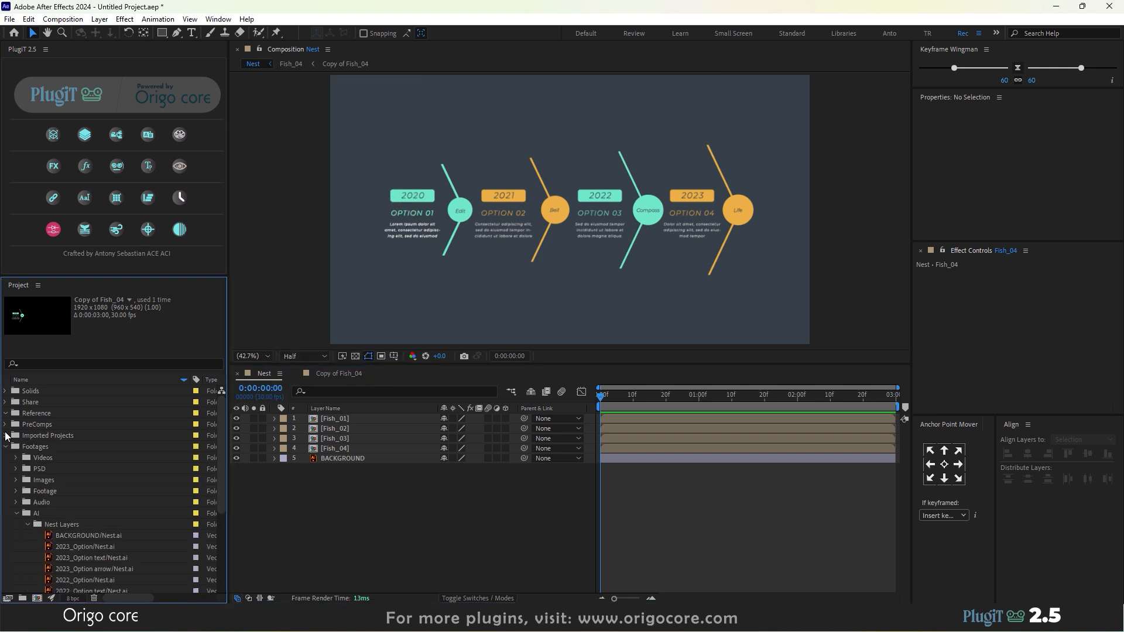
click(6, 447)
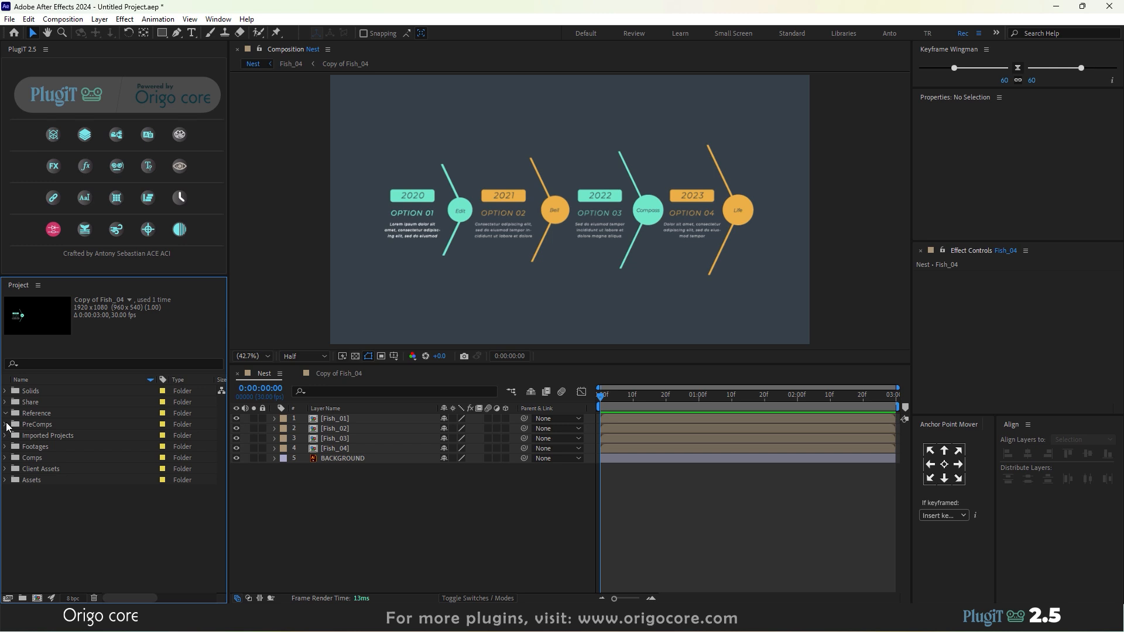
click(6, 424)
click(50, 434)
click(360, 525)
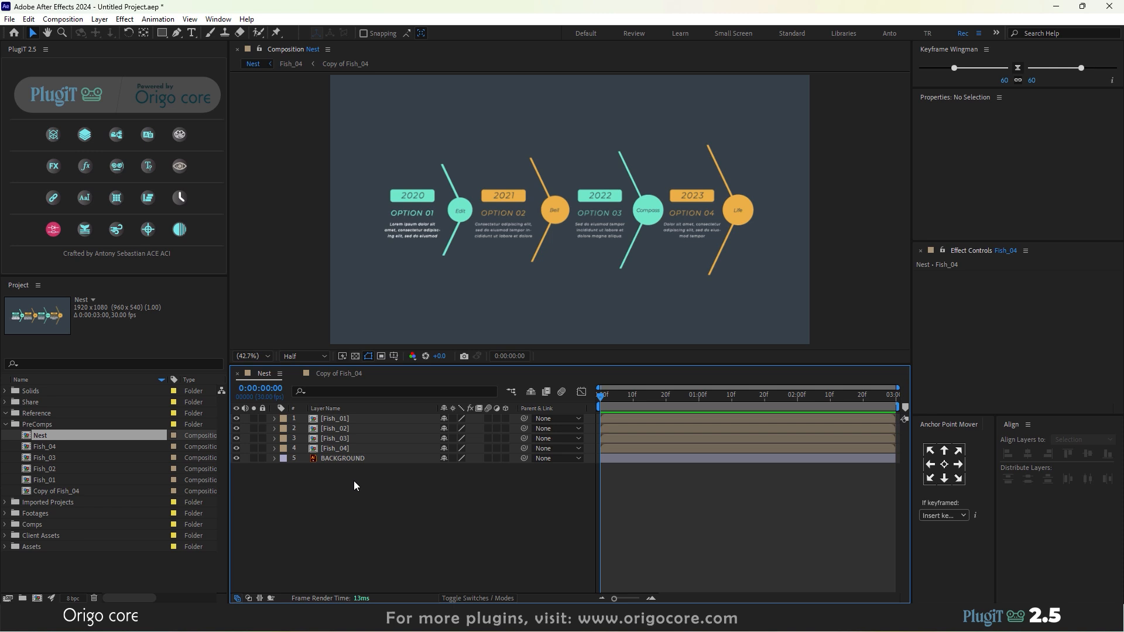
Clear the project selection and try to run Consolidate with no item selected
click(116, 571)
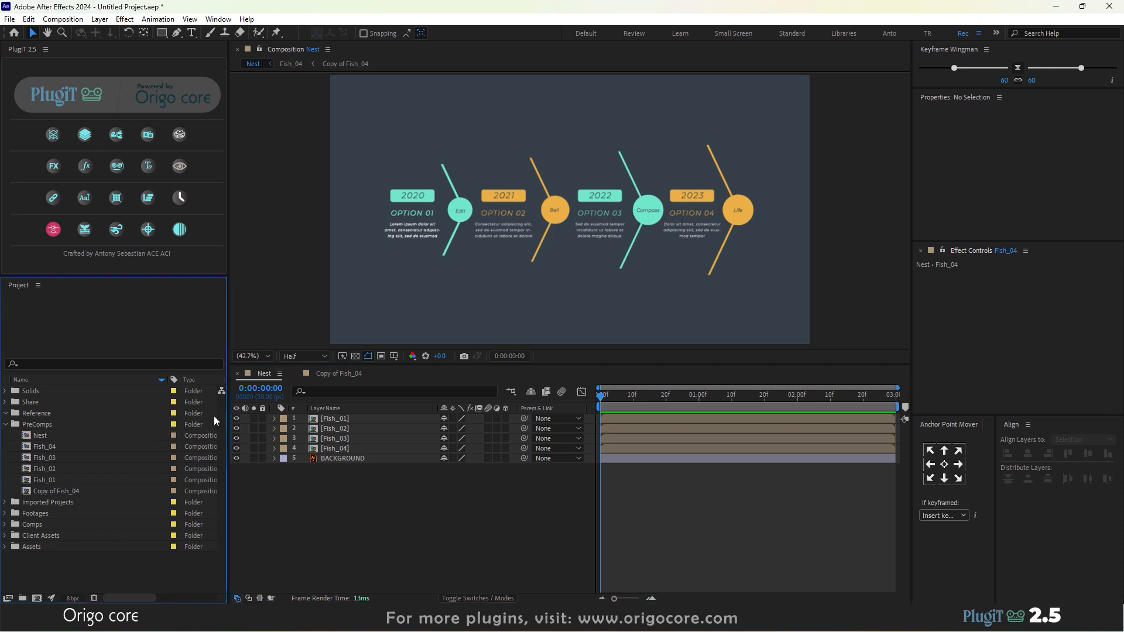
click(355, 486)
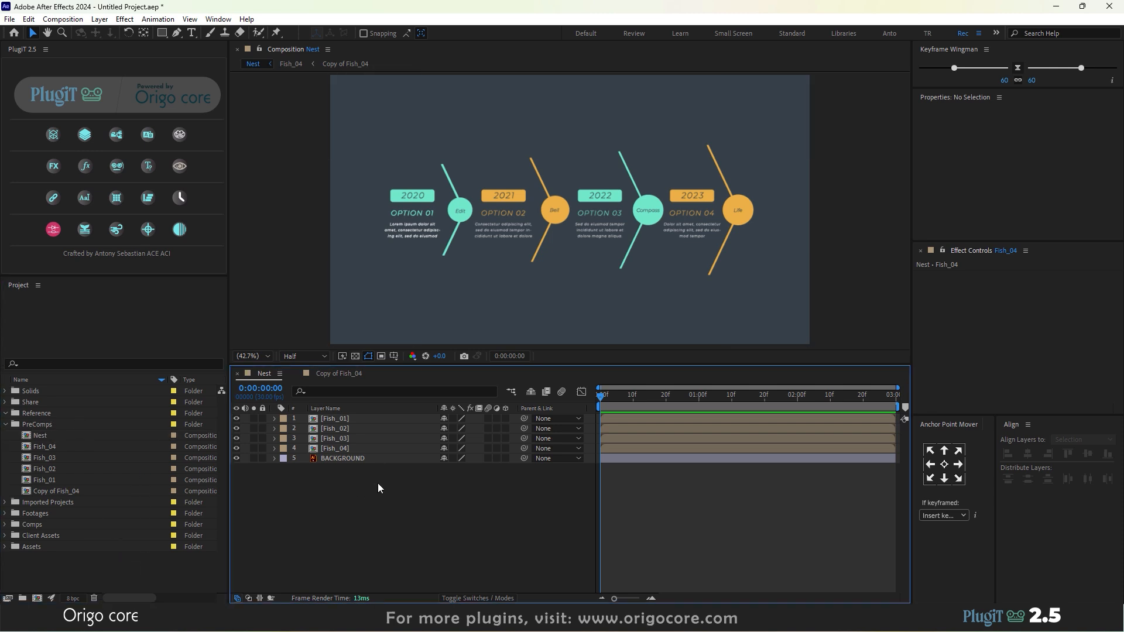
click(94, 135)
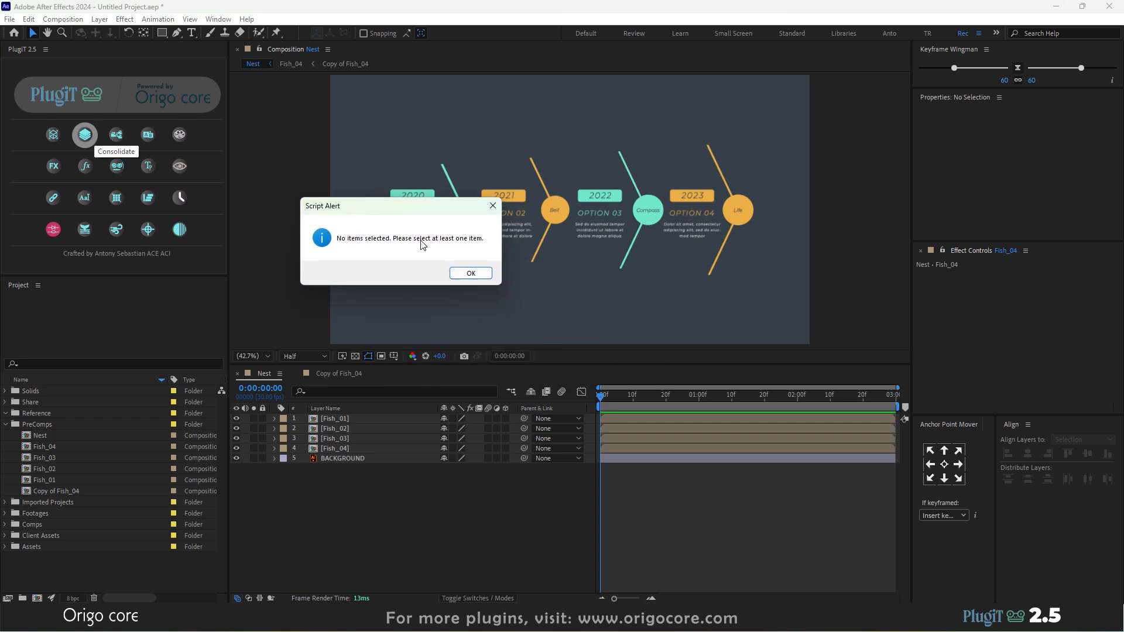
click(476, 274)
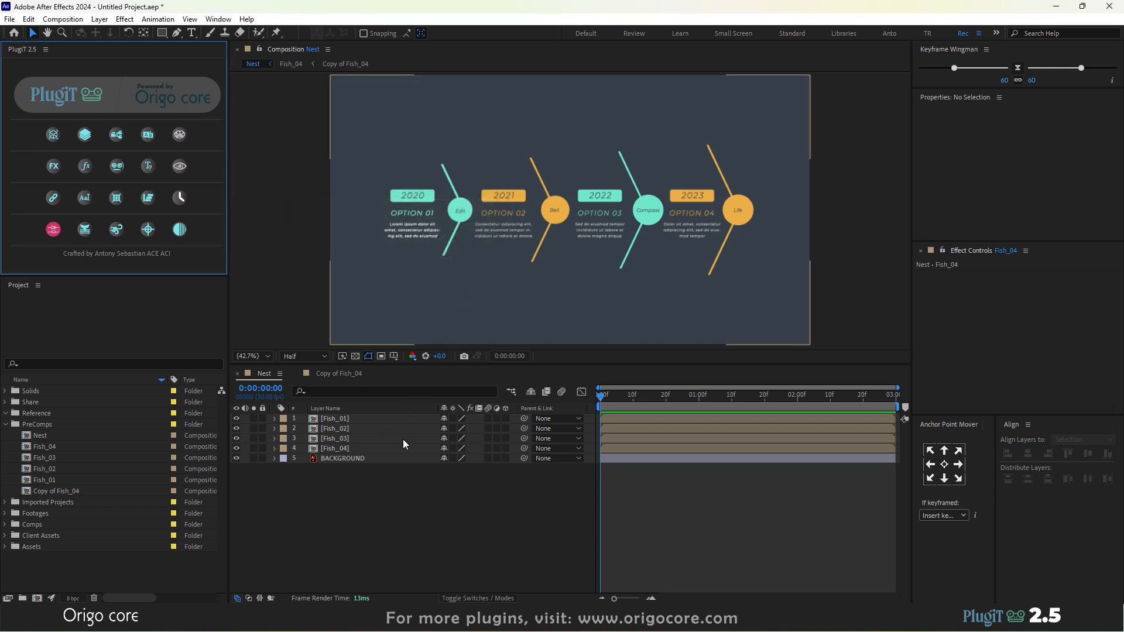
click(392, 480)
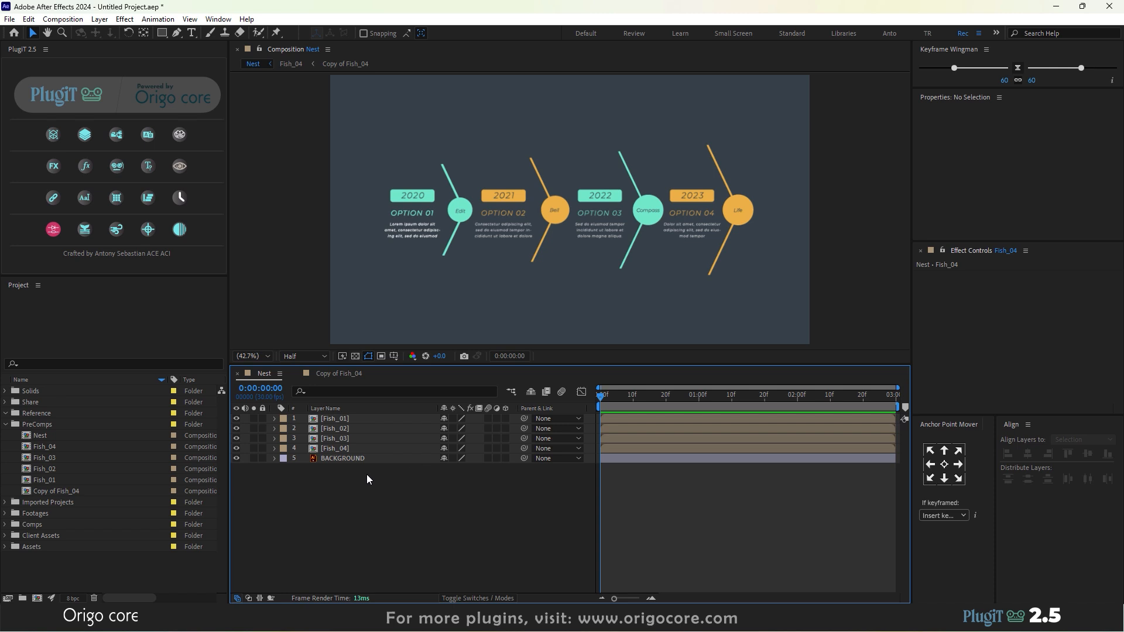
Close the Copy of Fish_04 timeline and consolidate the project around the Nest composition
click(338, 375)
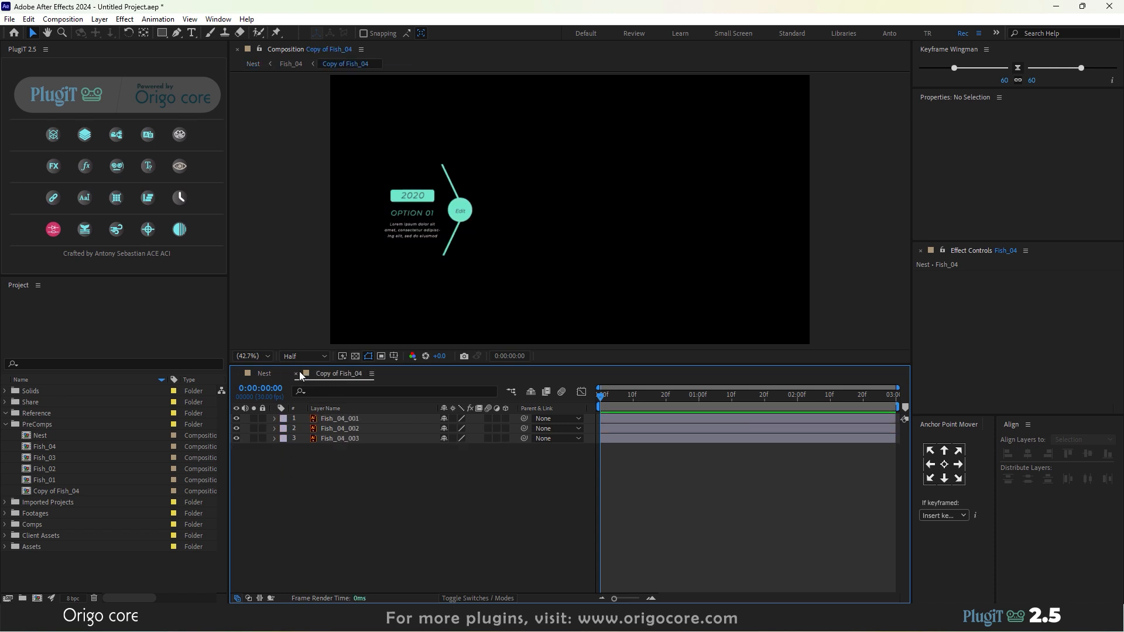
click(297, 373)
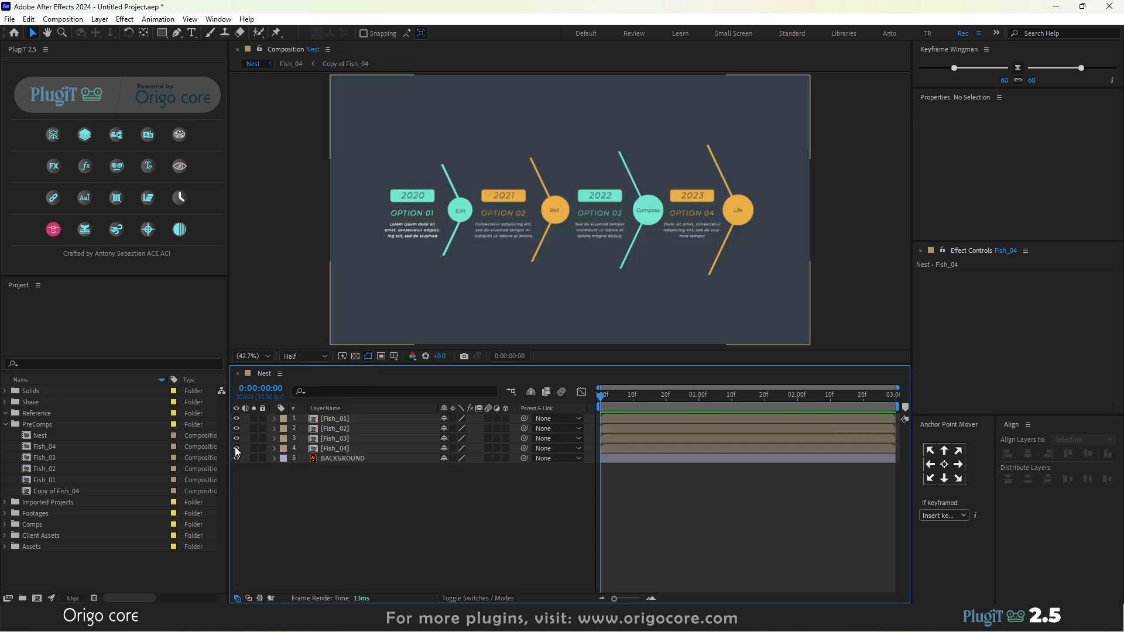
click(40, 435)
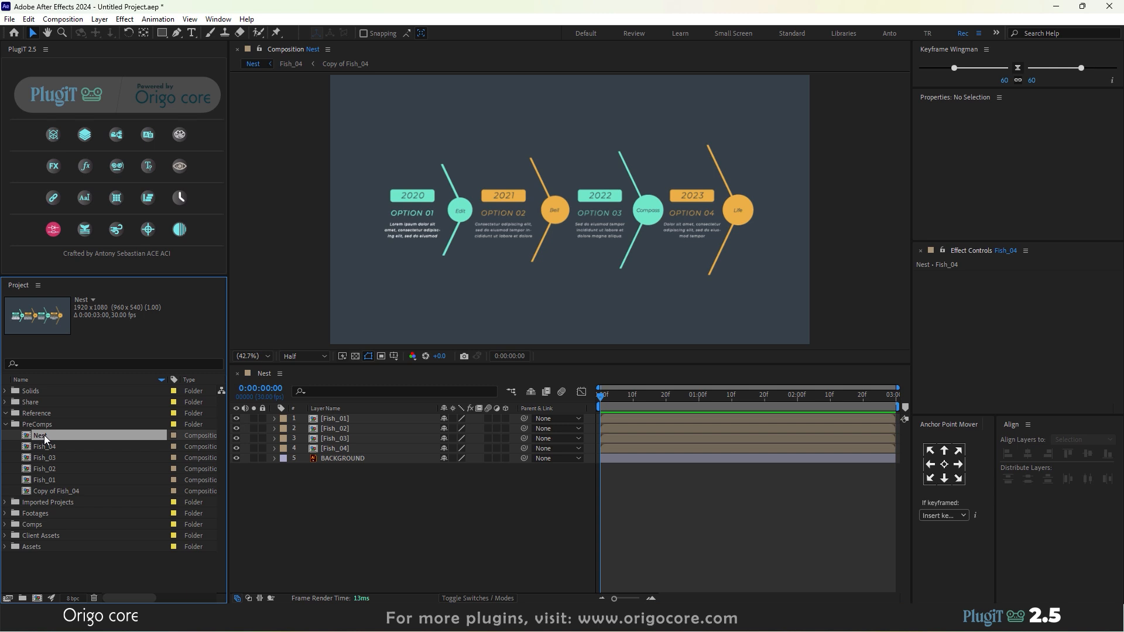
click(85, 136)
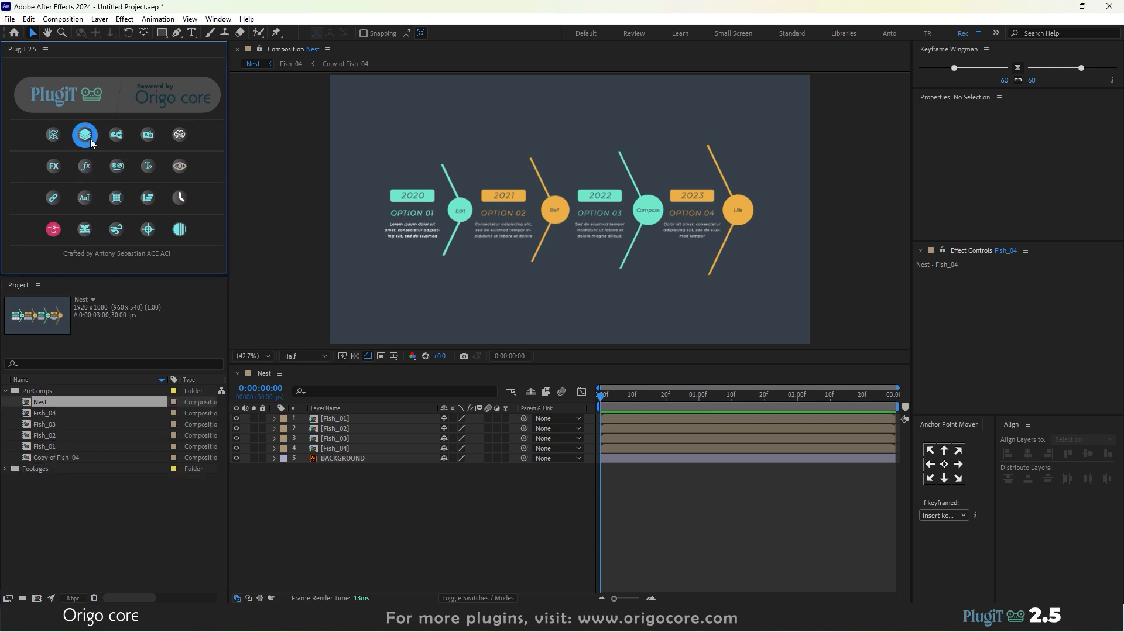
Examine the contents of the consolidated PreComps and Footages folders, including Nest Layers, and collapse both folders
click(6, 392)
click(6, 392)
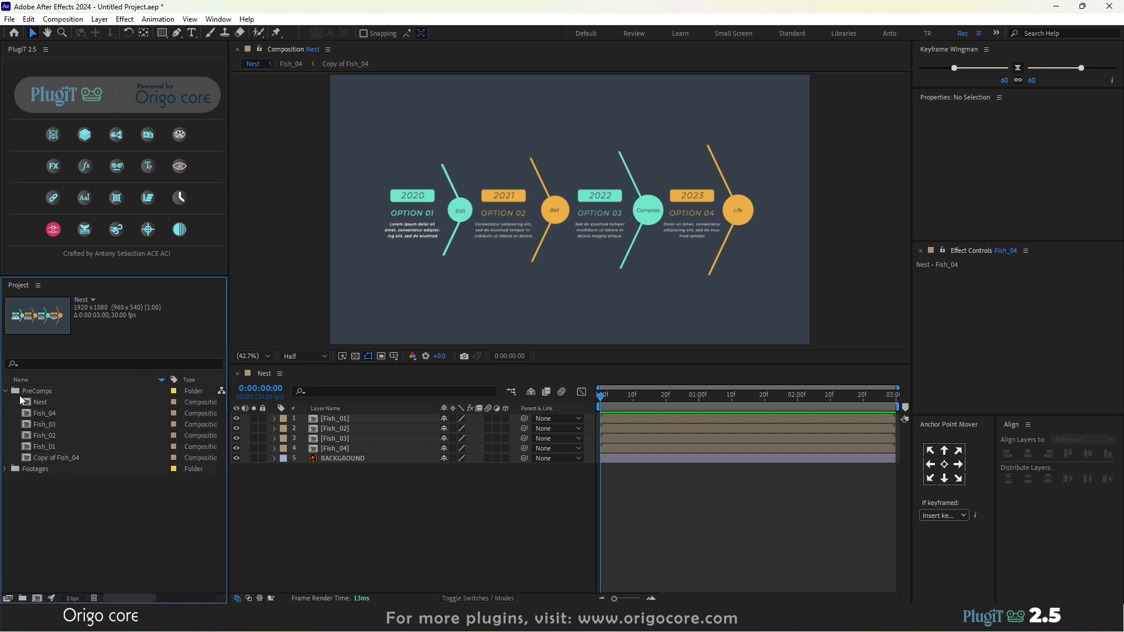
click(6, 469)
scroll(55, 482, down, 2)
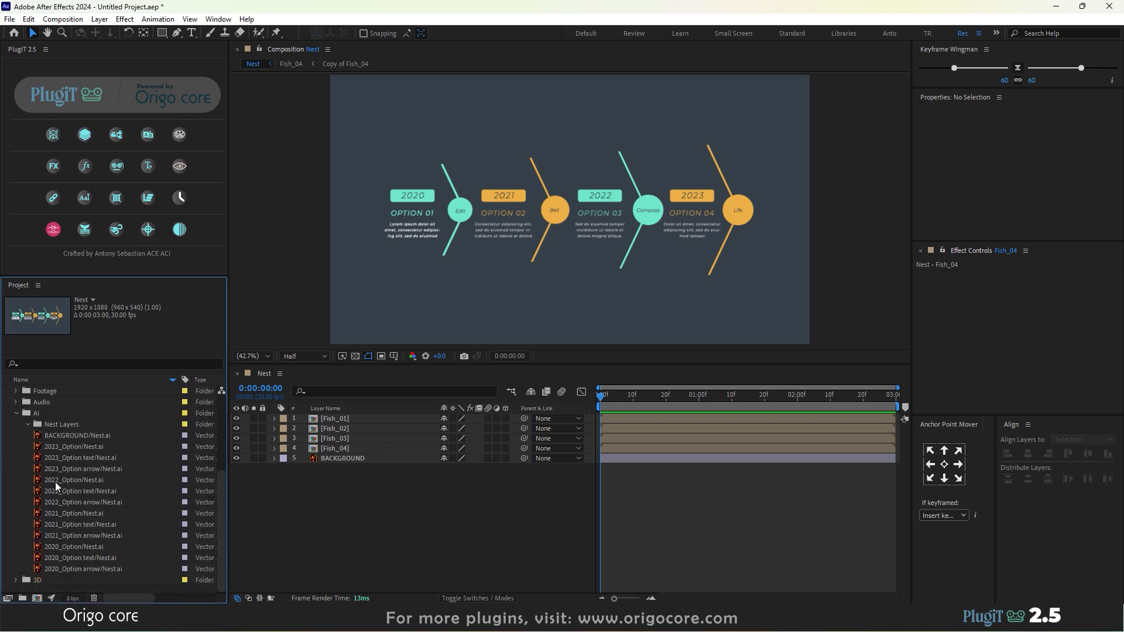
scroll(57, 479, up, 2)
click(6, 391)
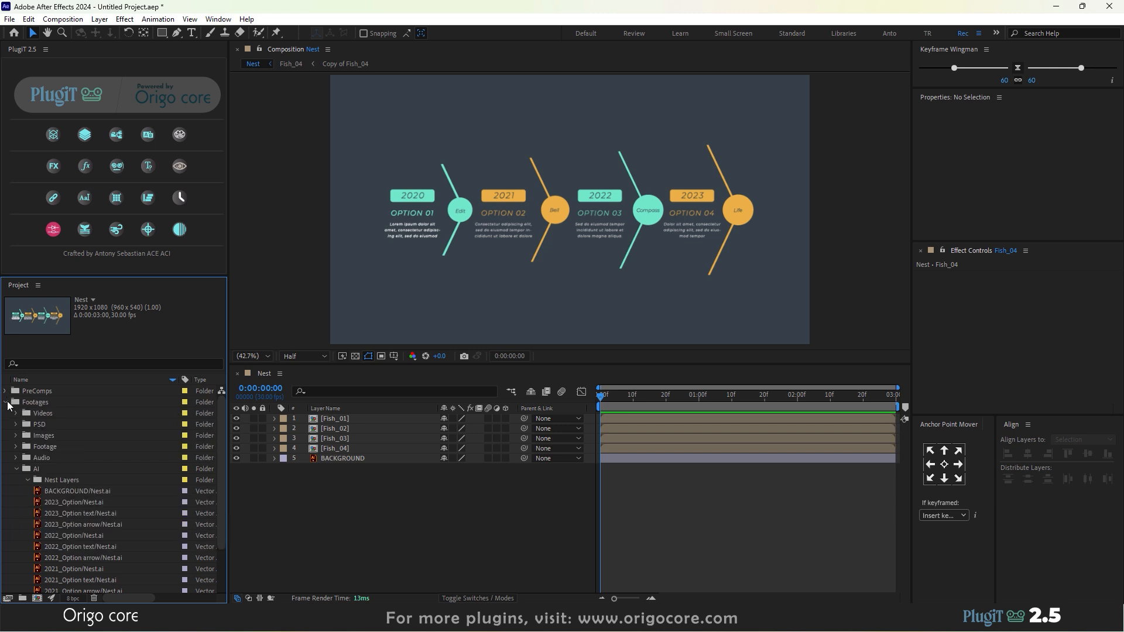
click(7, 403)
click(43, 403)
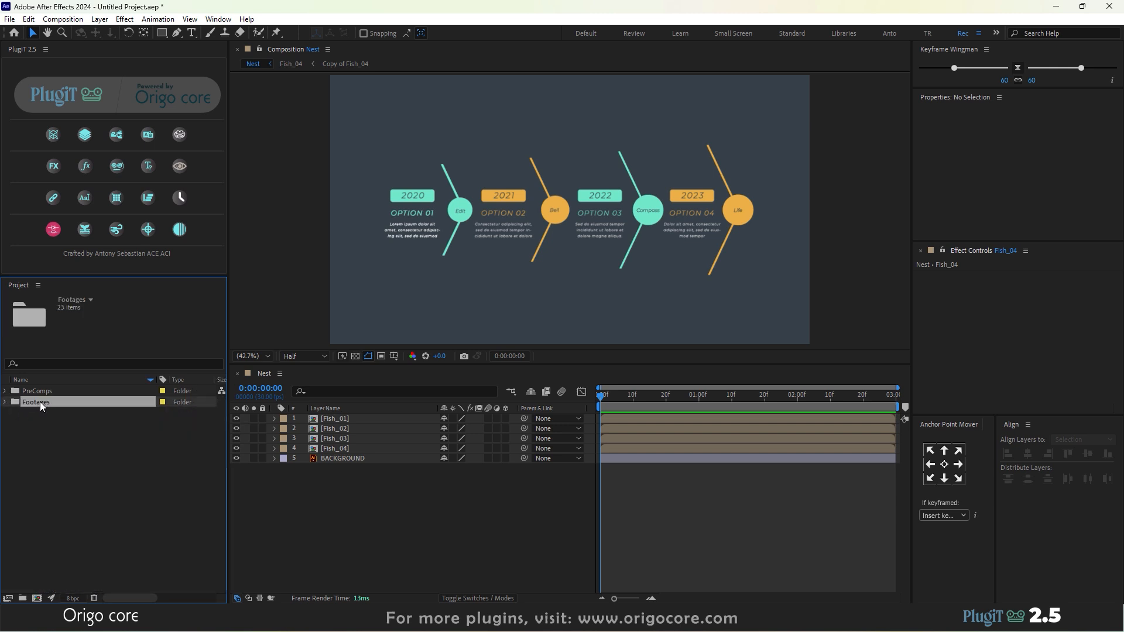
Move the Nest composition out of PreComps to the project's root level and collapse the PreComps folder
click(7, 391)
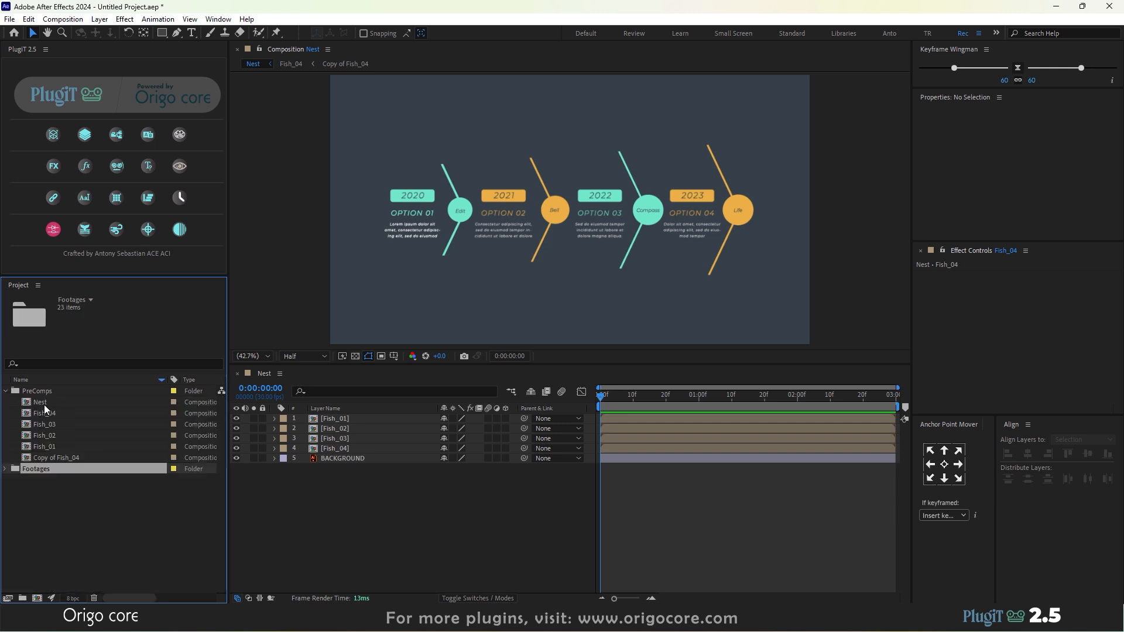
click(43, 403)
drag(38, 402, 28, 495)
click(10, 458)
mouse_move(15, 458)
mouse_down()
mouse_move(9, 472)
mouse_move(3, 460)
mouse_move(12, 479)
mouse_up()
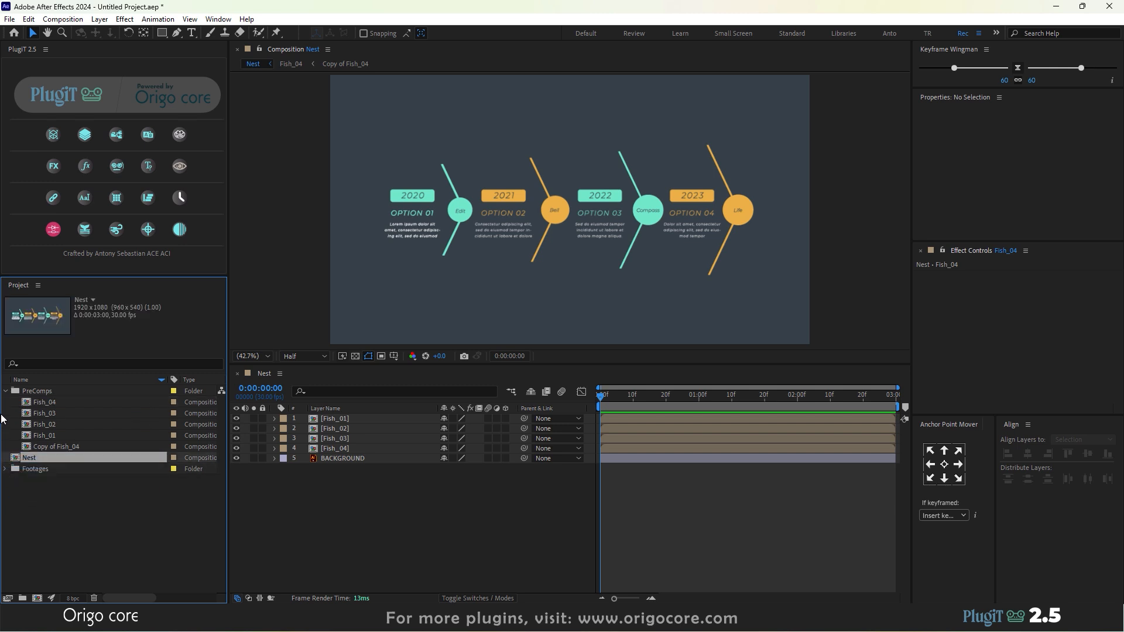
click(6, 391)
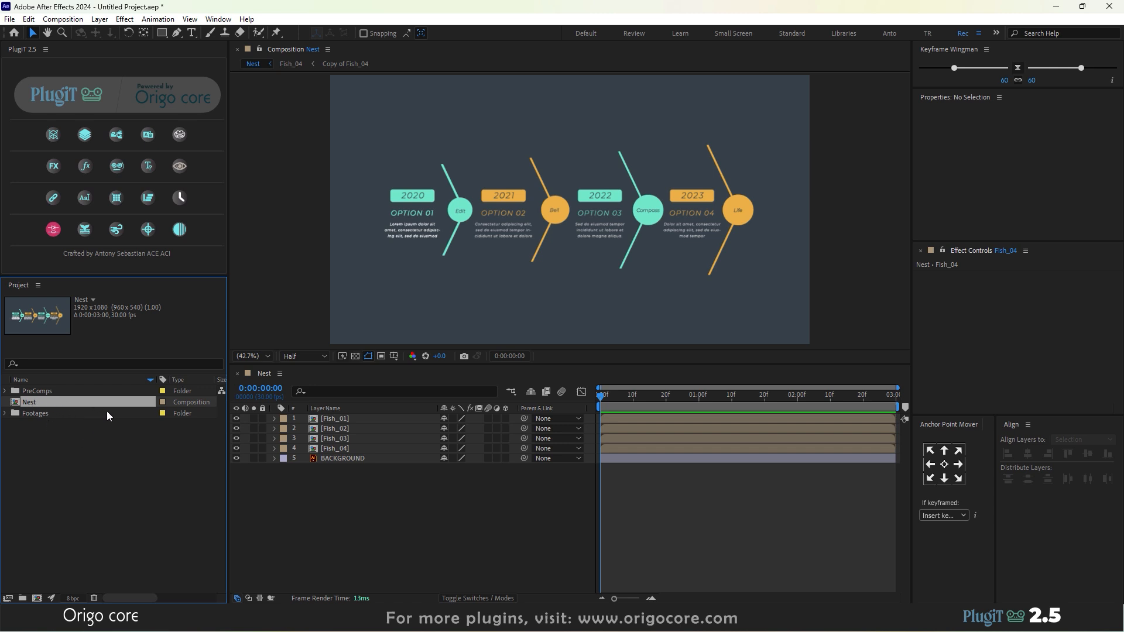
Scrub through the Nest composition to 0:00:01:27 and back to 0:00:01:05 to check the artwork
drag(615, 395, 788, 406)
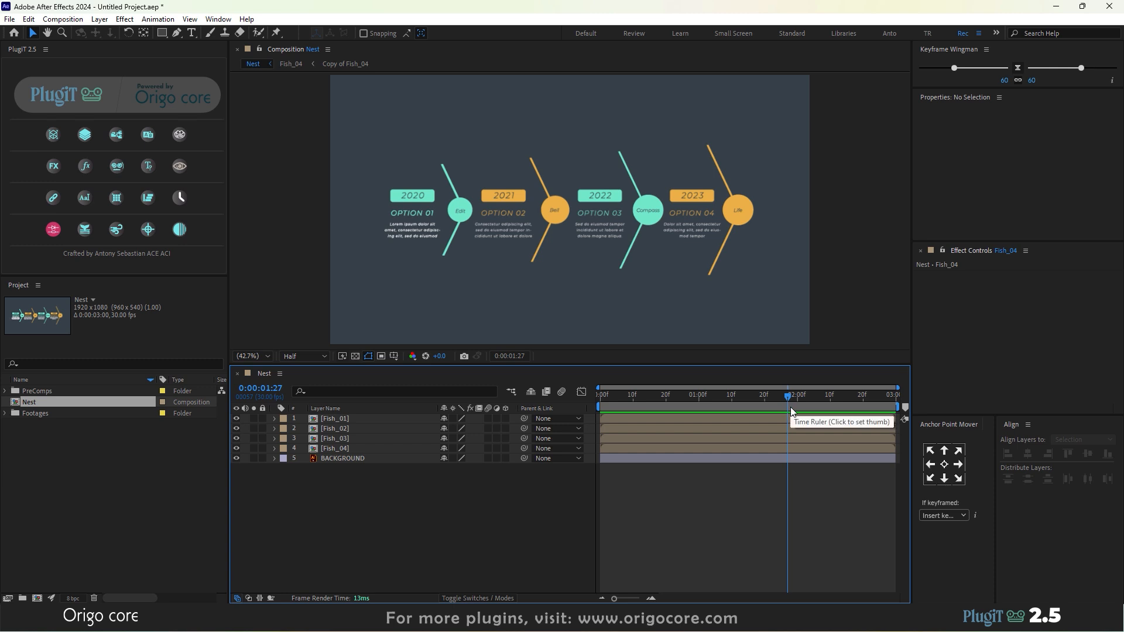
drag(788, 399, 718, 417)
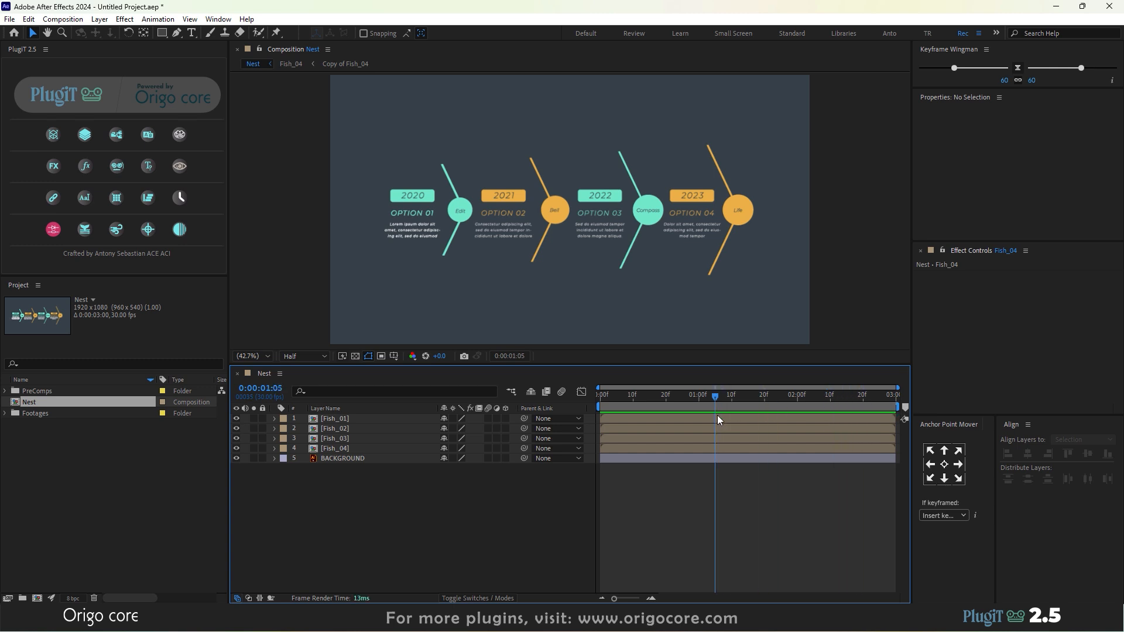